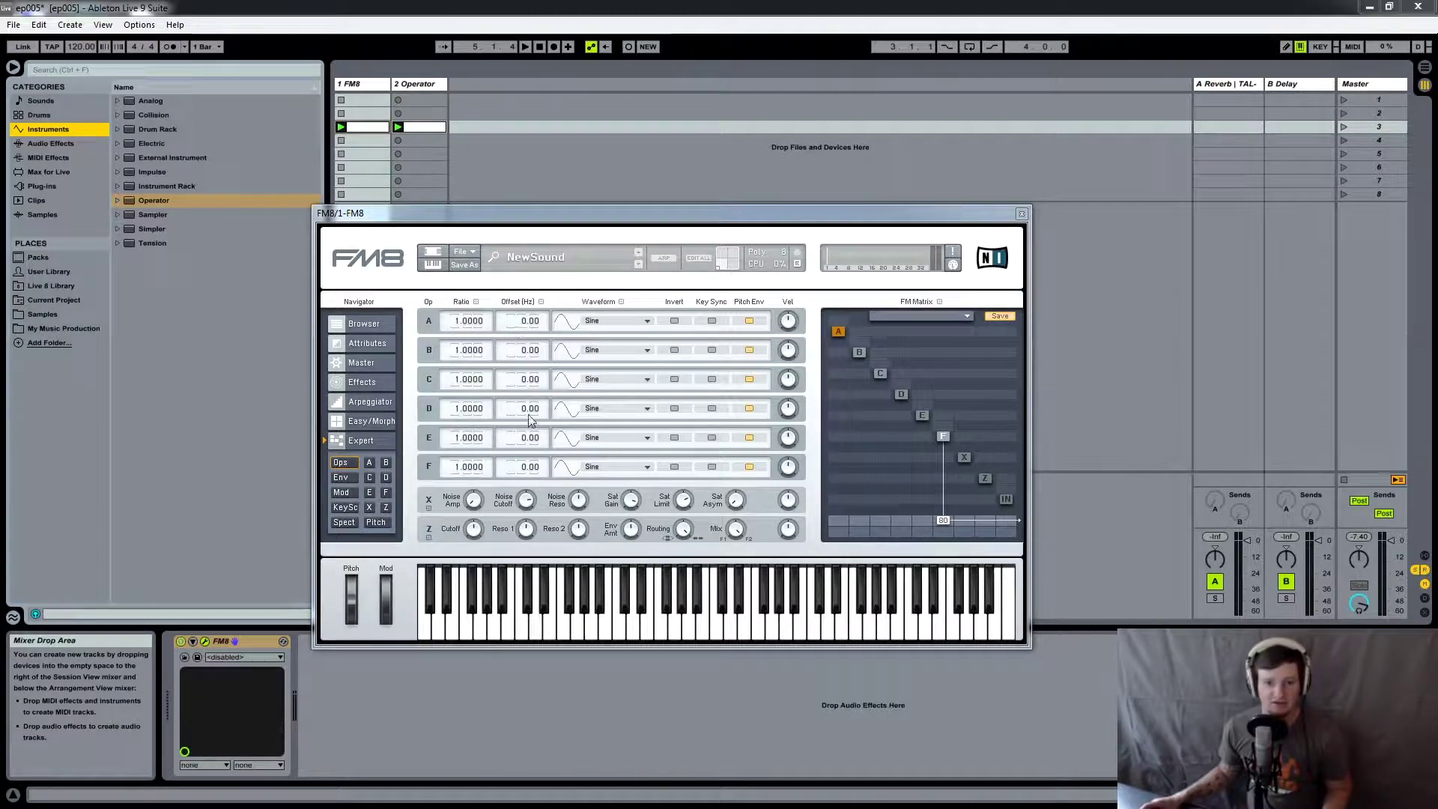
Show the Operator track's device and return to the FM8 track.
click(419, 86)
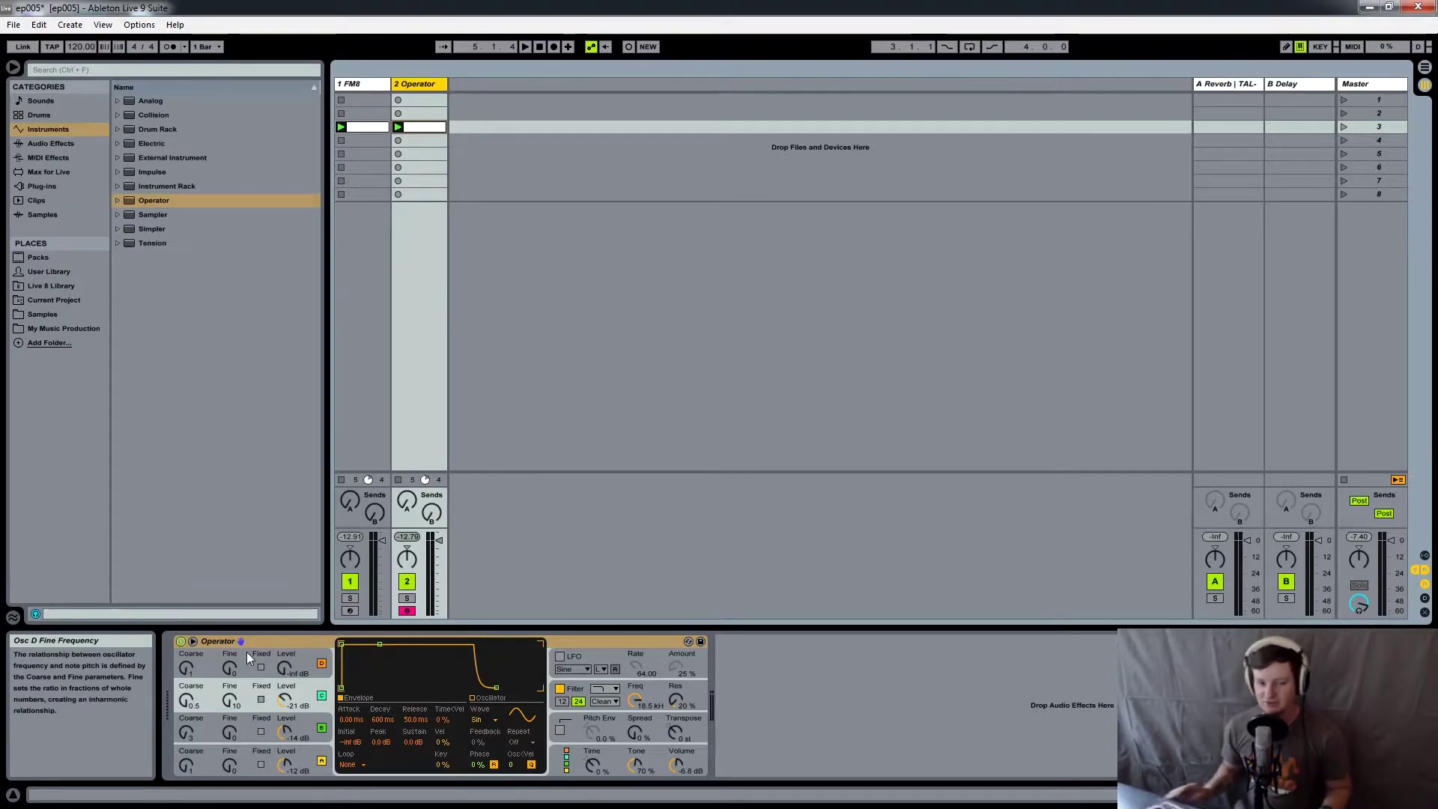
click(358, 83)
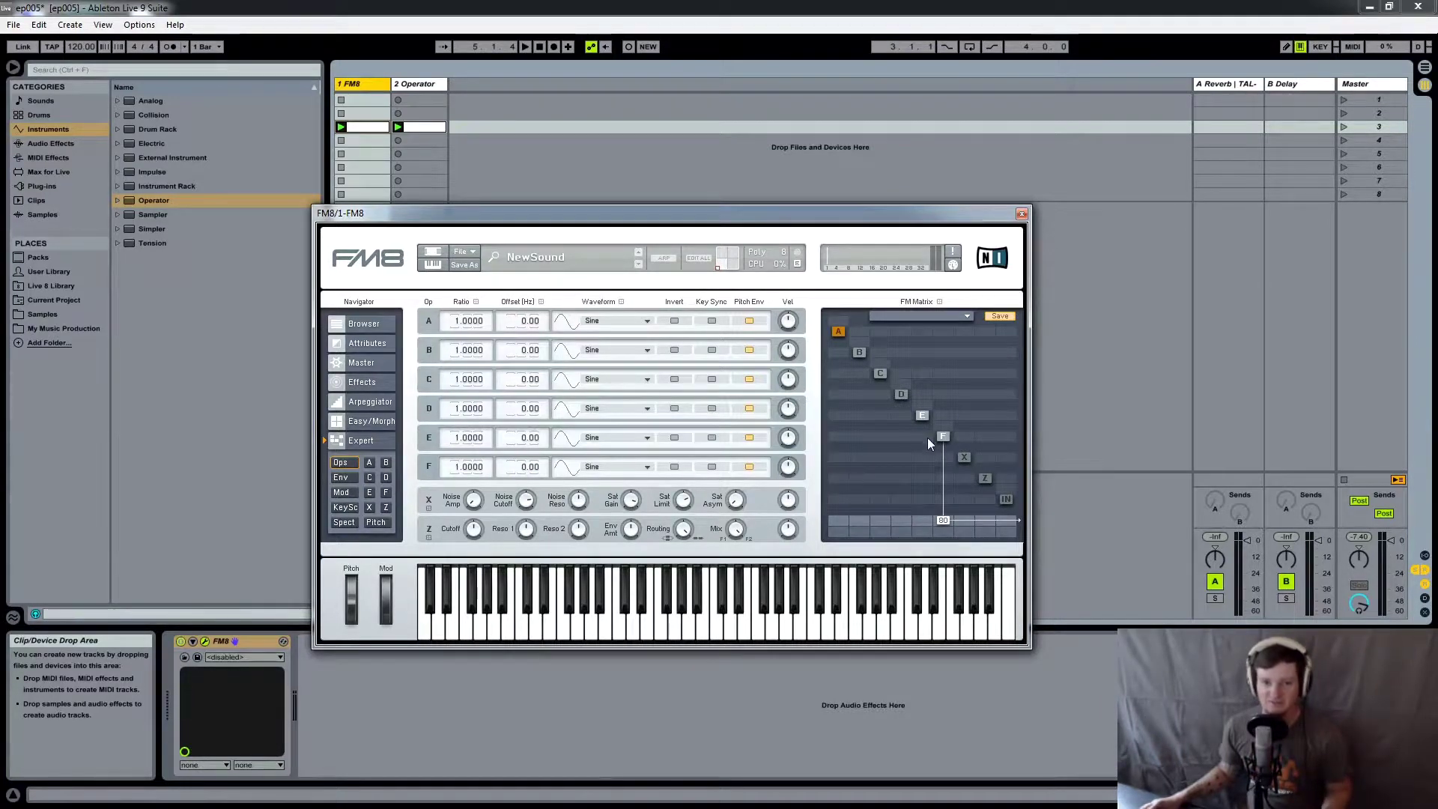
Reposition the FM8 window and route operator E to modulate operator F in the FM Matrix.
drag(922, 436, 932, 406)
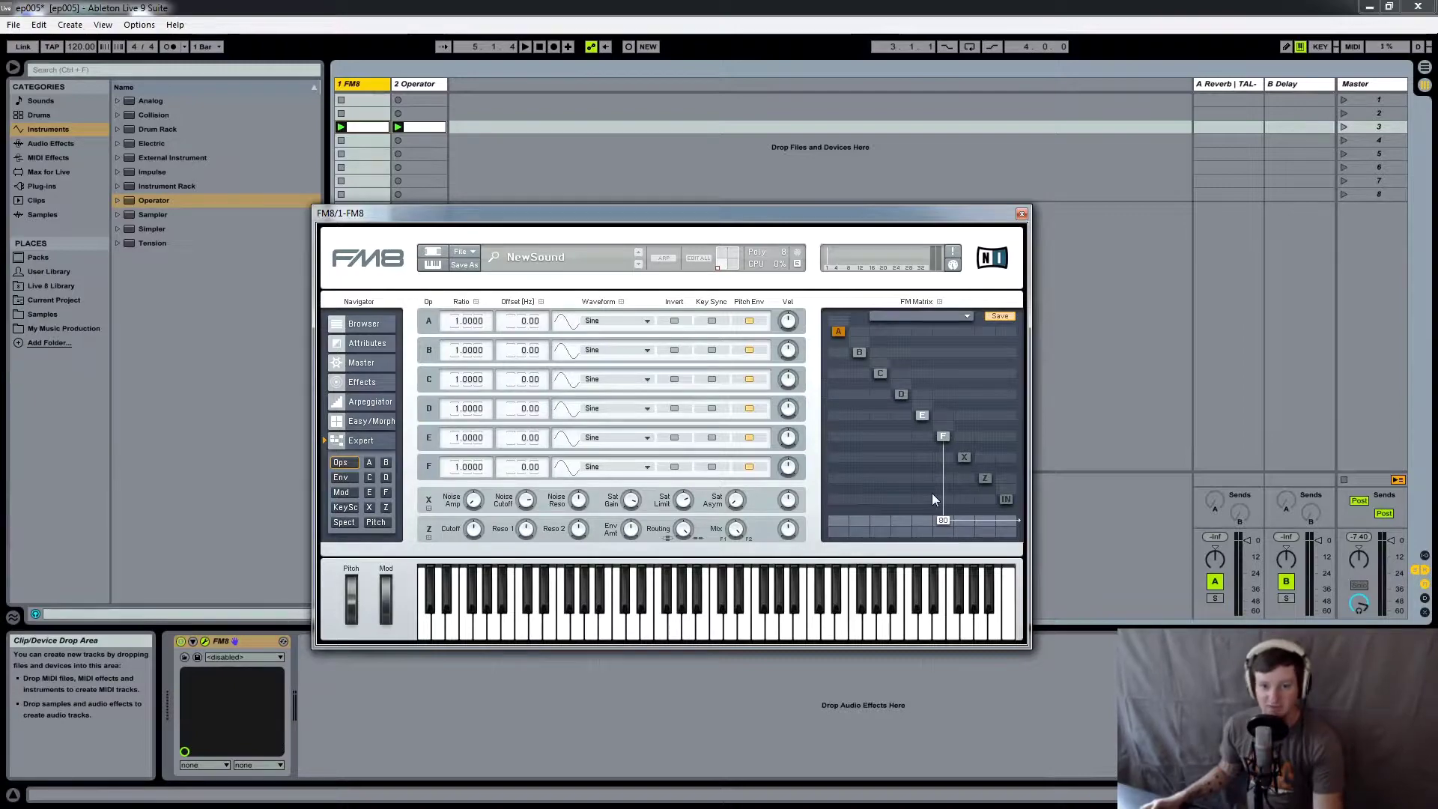
drag(560, 226, 792, 241)
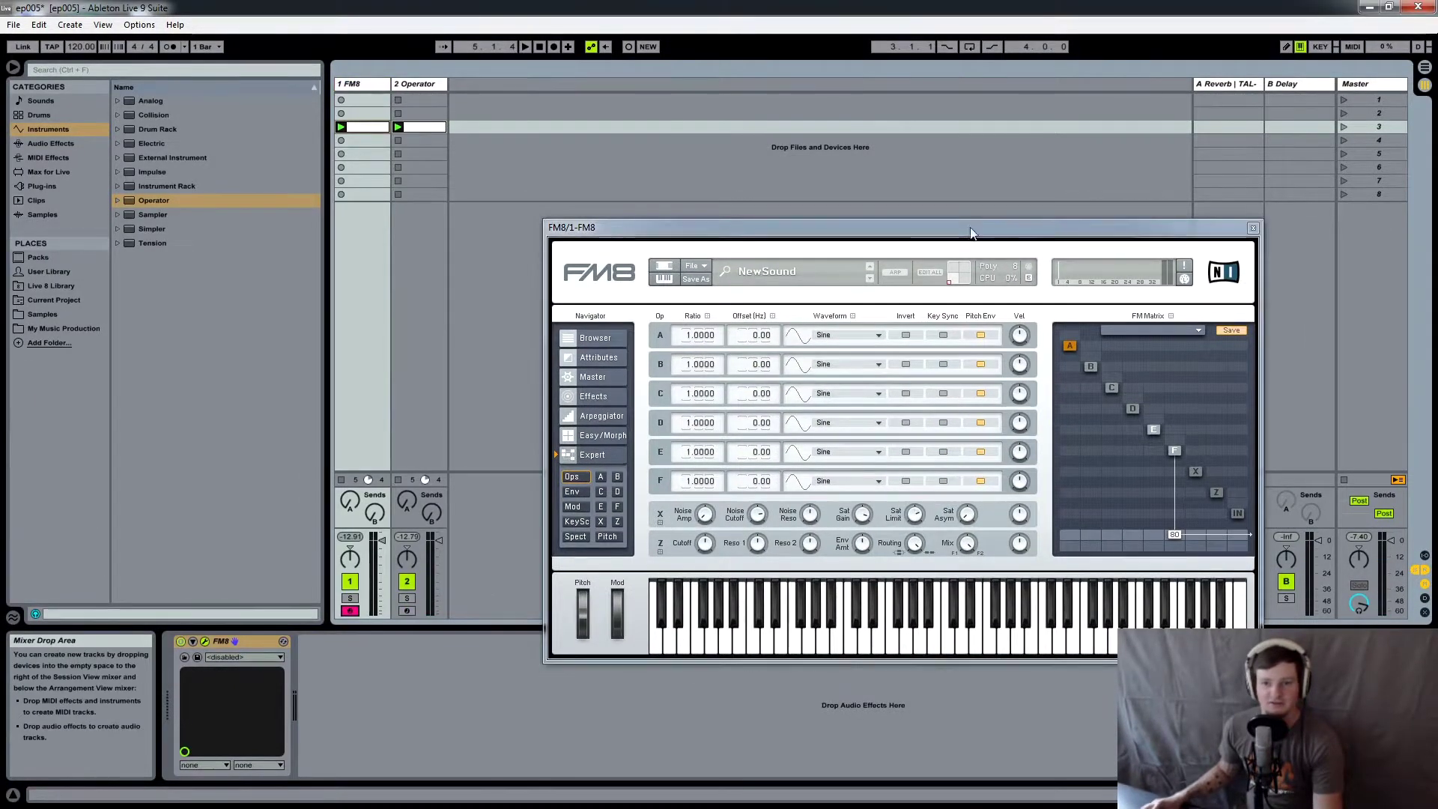
drag(973, 227, 822, 222)
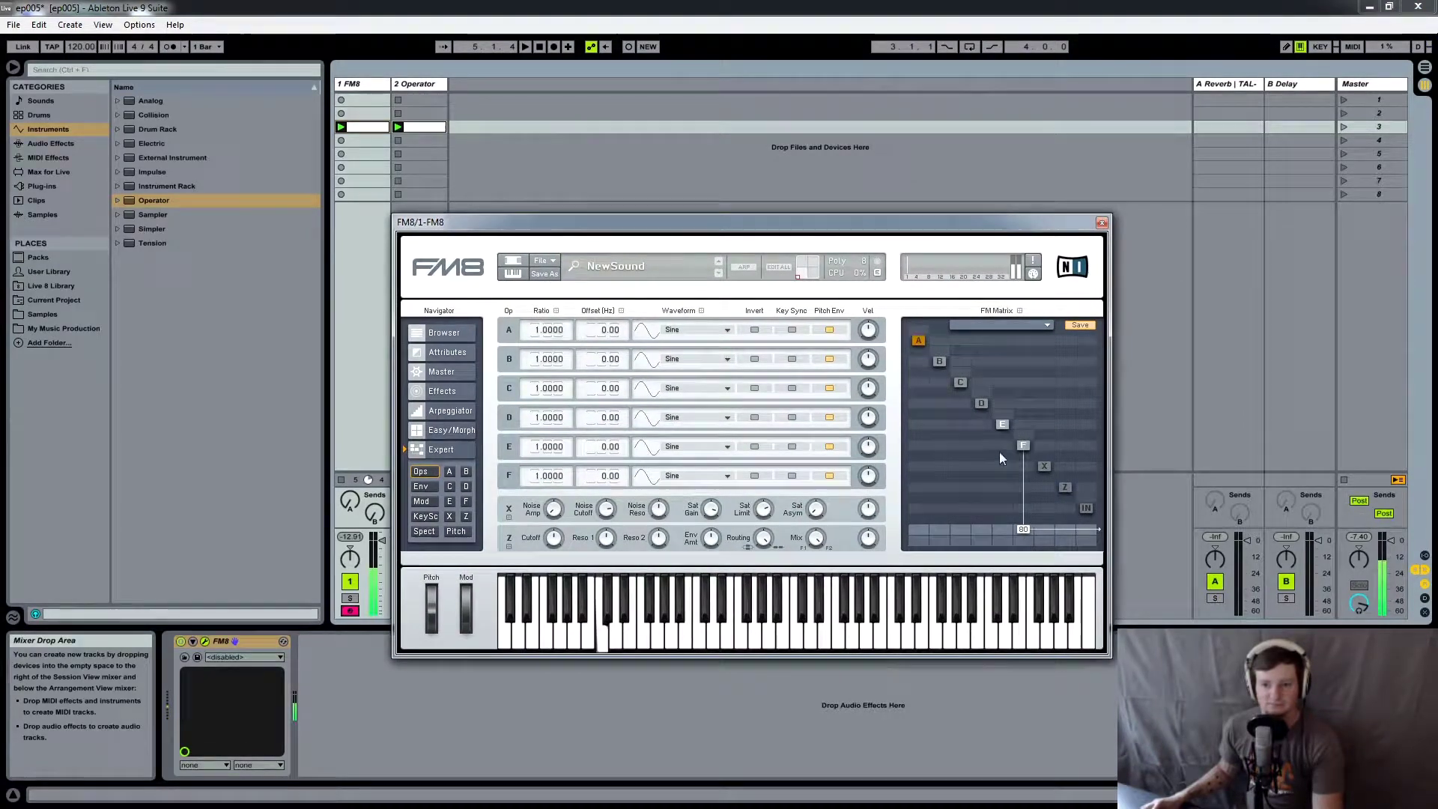
drag(1005, 446, 1024, 425)
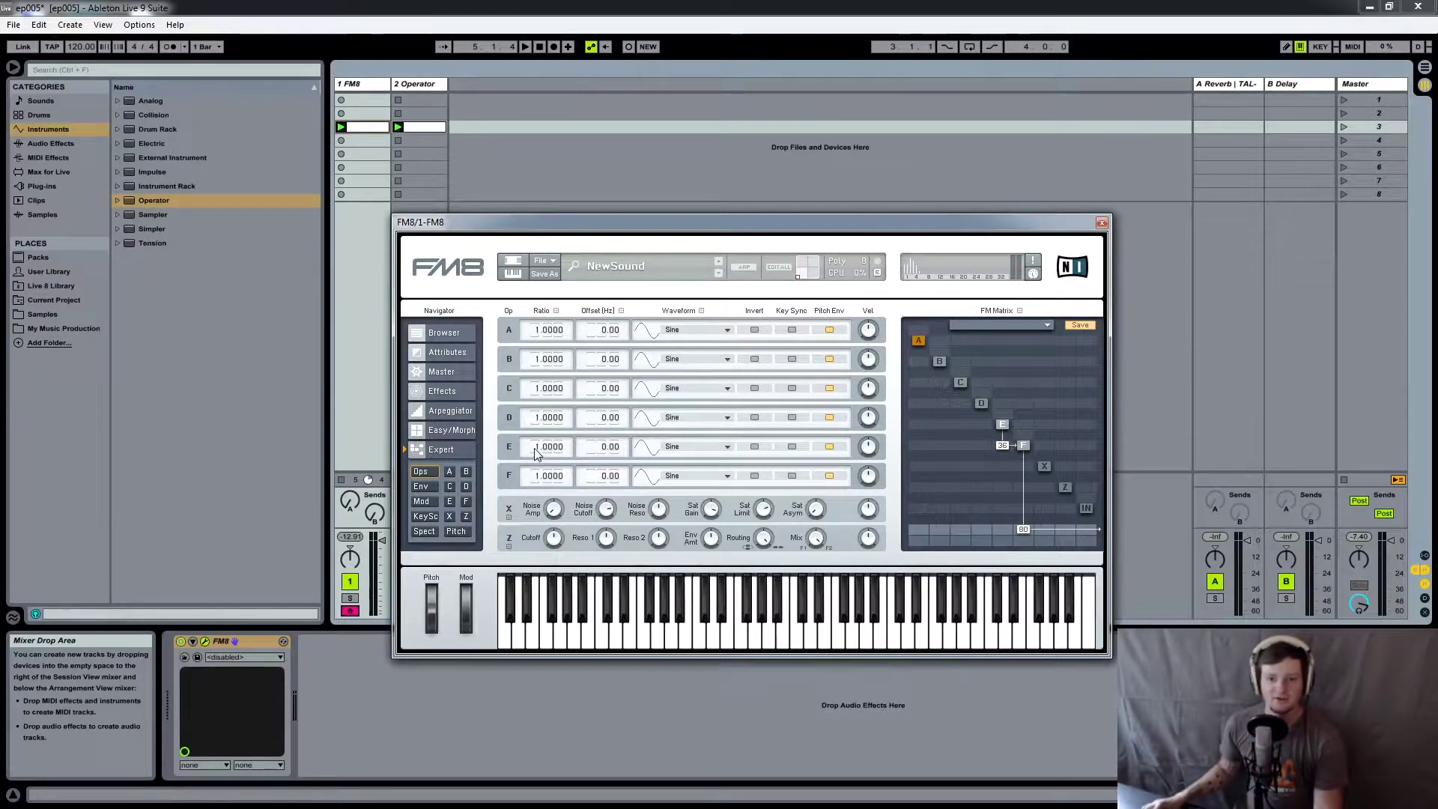
Sweep operator E's ratio upward through whole numbers, including 2, and bring it back to 1.0000.
scroll(533, 449, up, 2)
scroll(530, 453, down, 1)
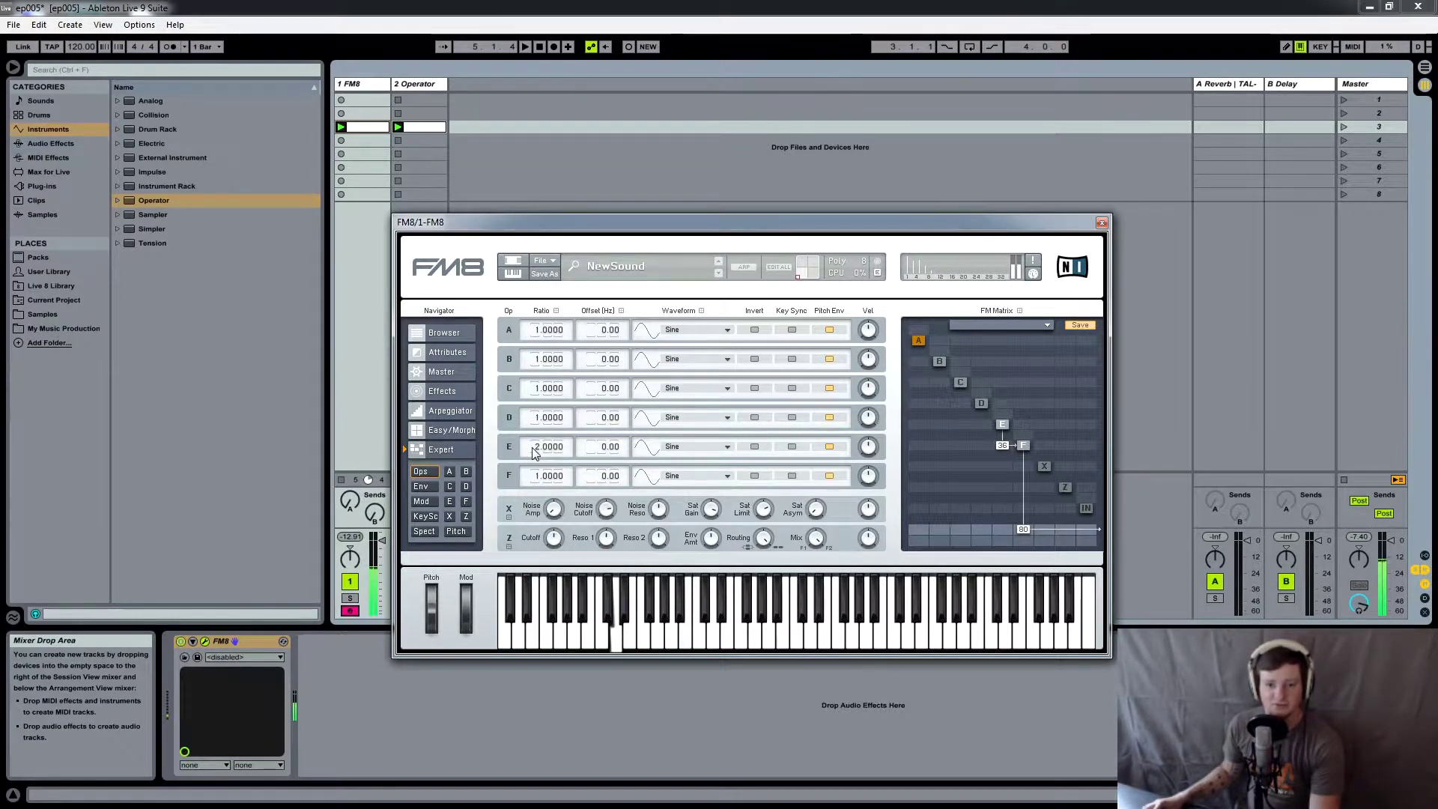
scroll(534, 450, up, 3)
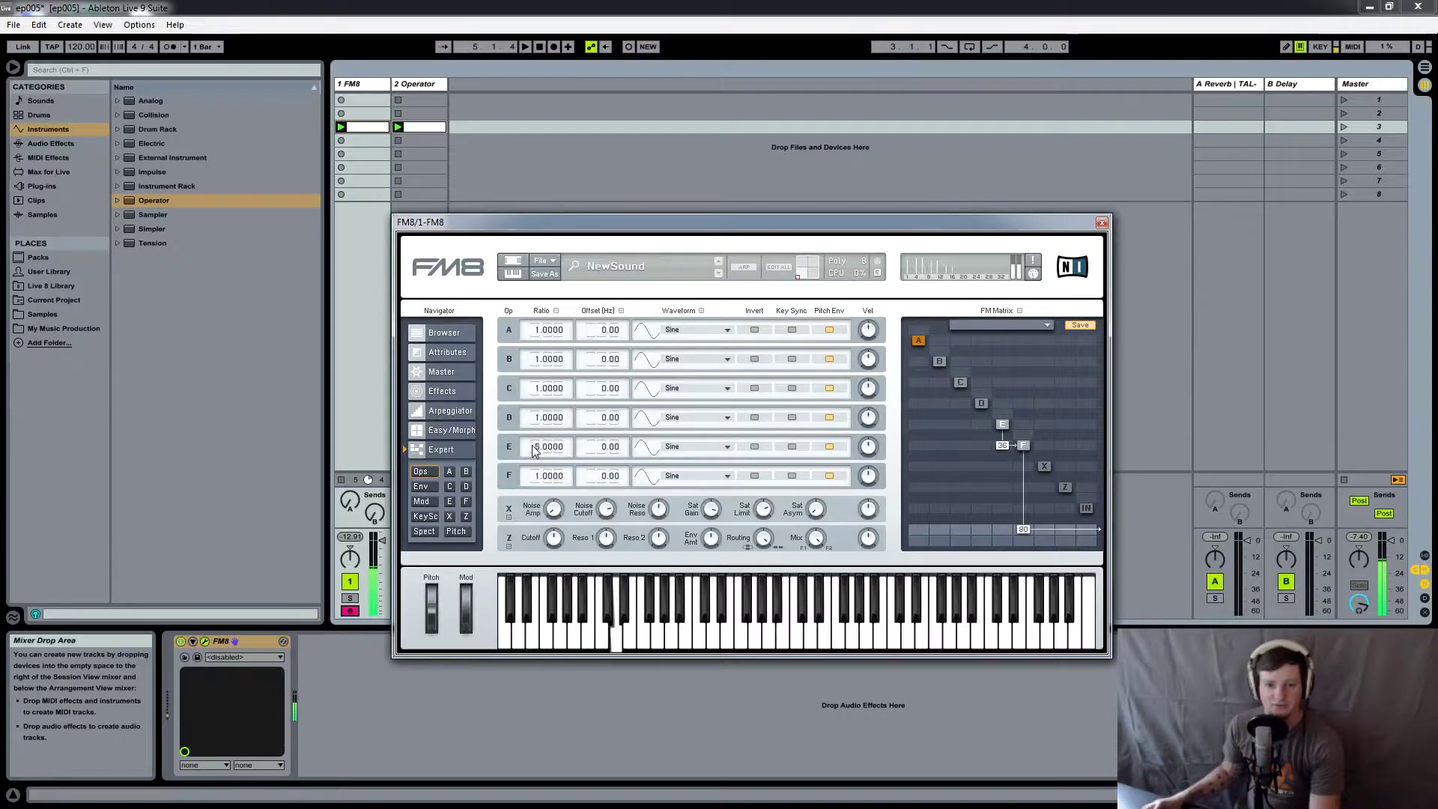
mouse_move(534, 449)
mouse_down()
mouse_move(533, 423)
mouse_move(538, 452)
mouse_up()
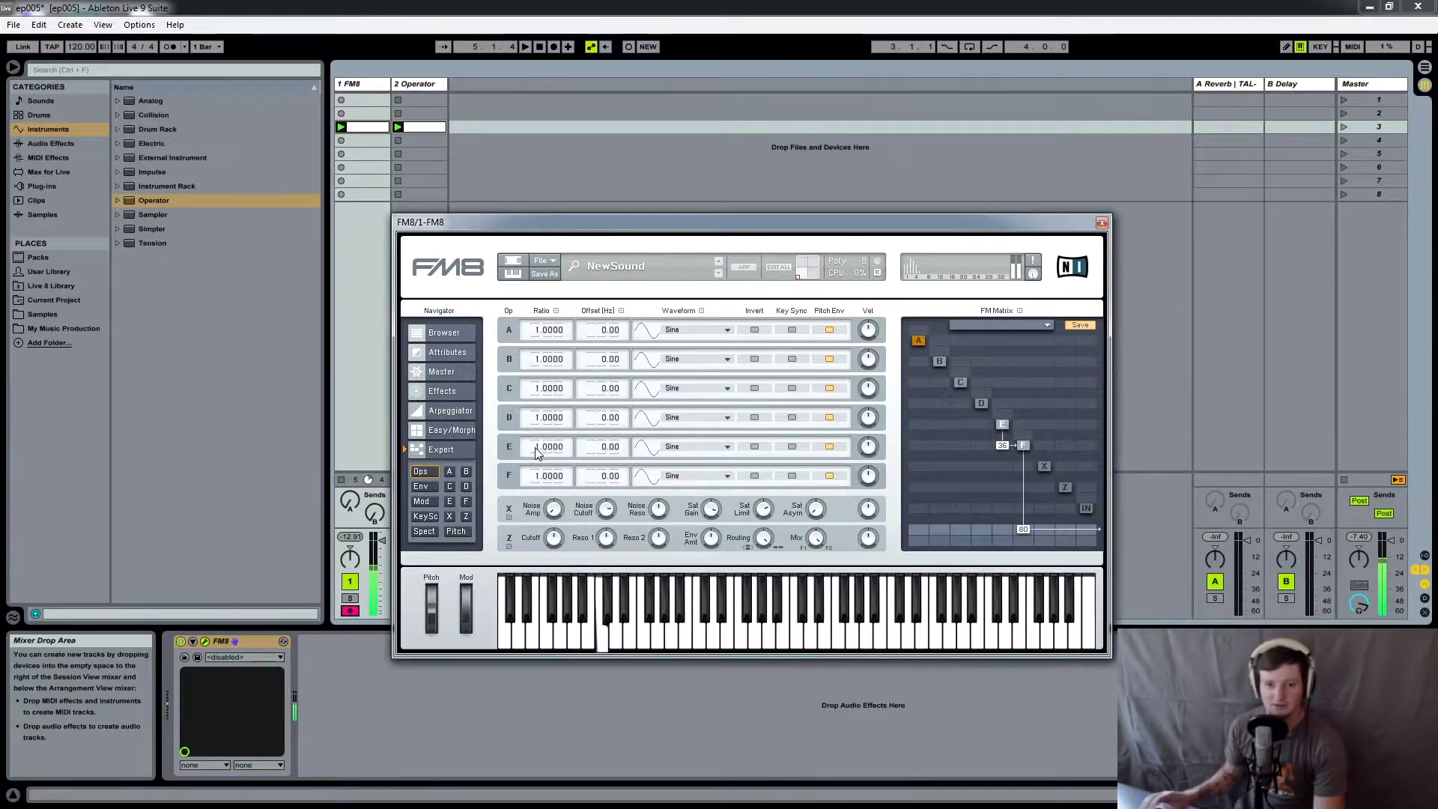
Set operator E's ratio to 2 and then to 3 to compare the sounds.
double_click(536, 448)
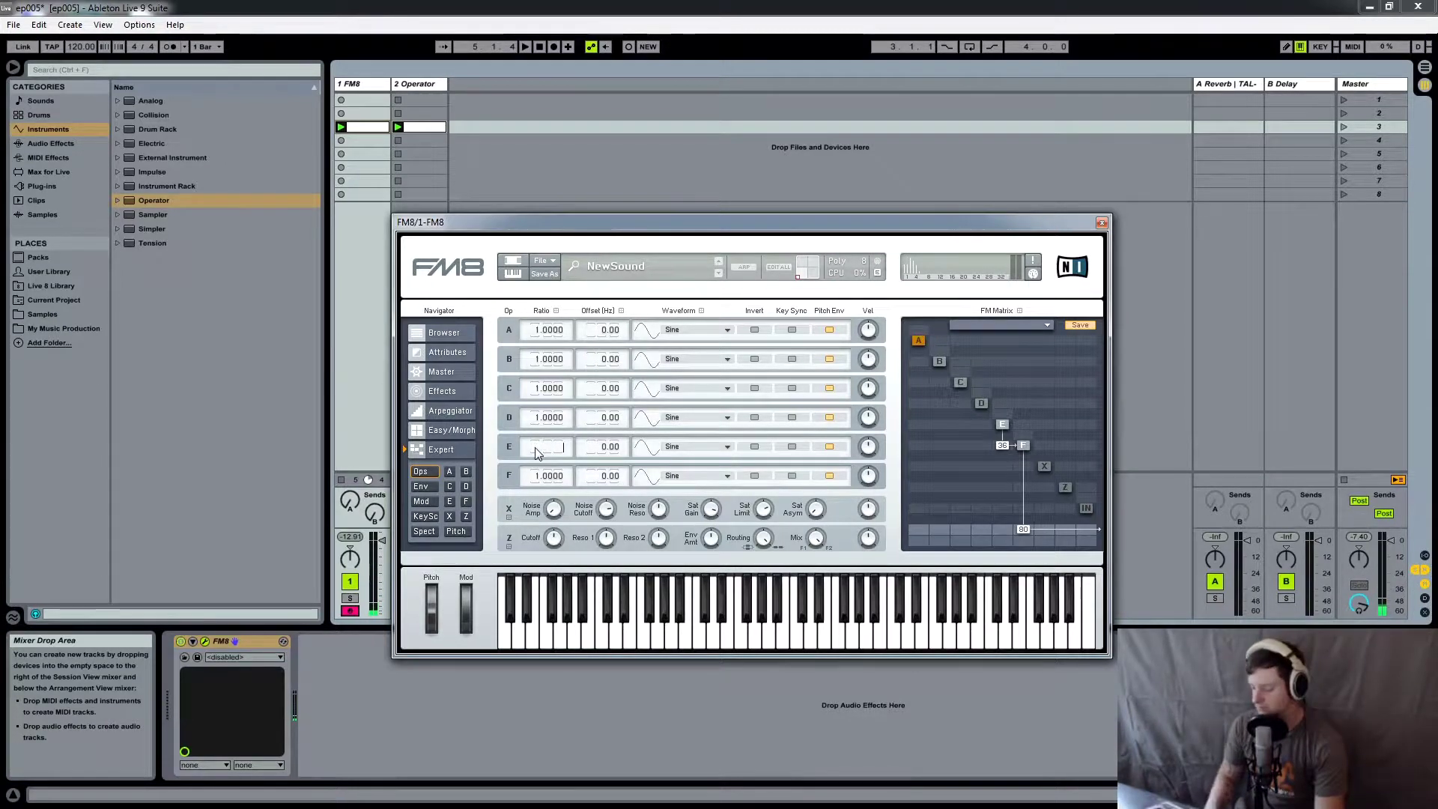
text(2)
key(Return)
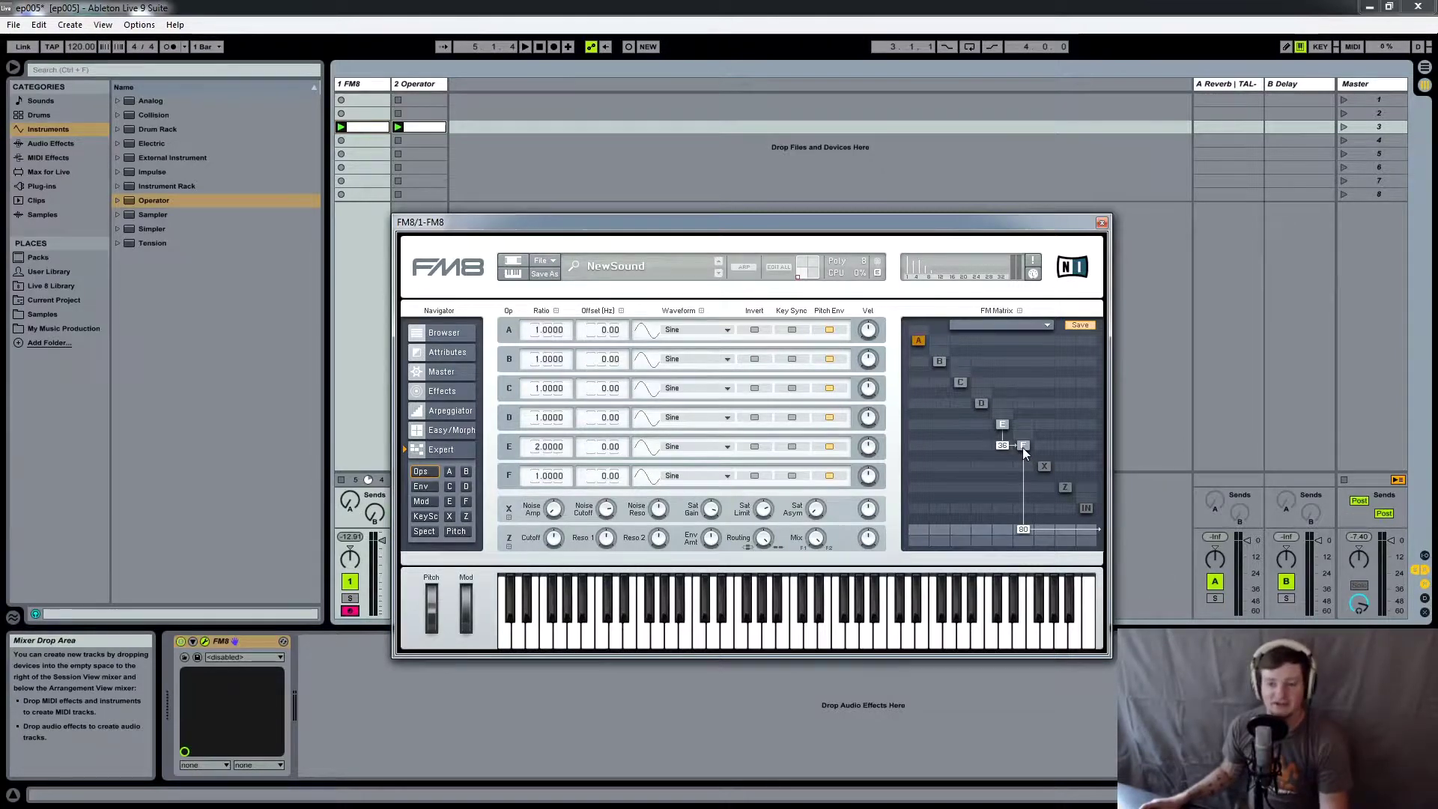
double_click(534, 449)
text(3)
key(Return)
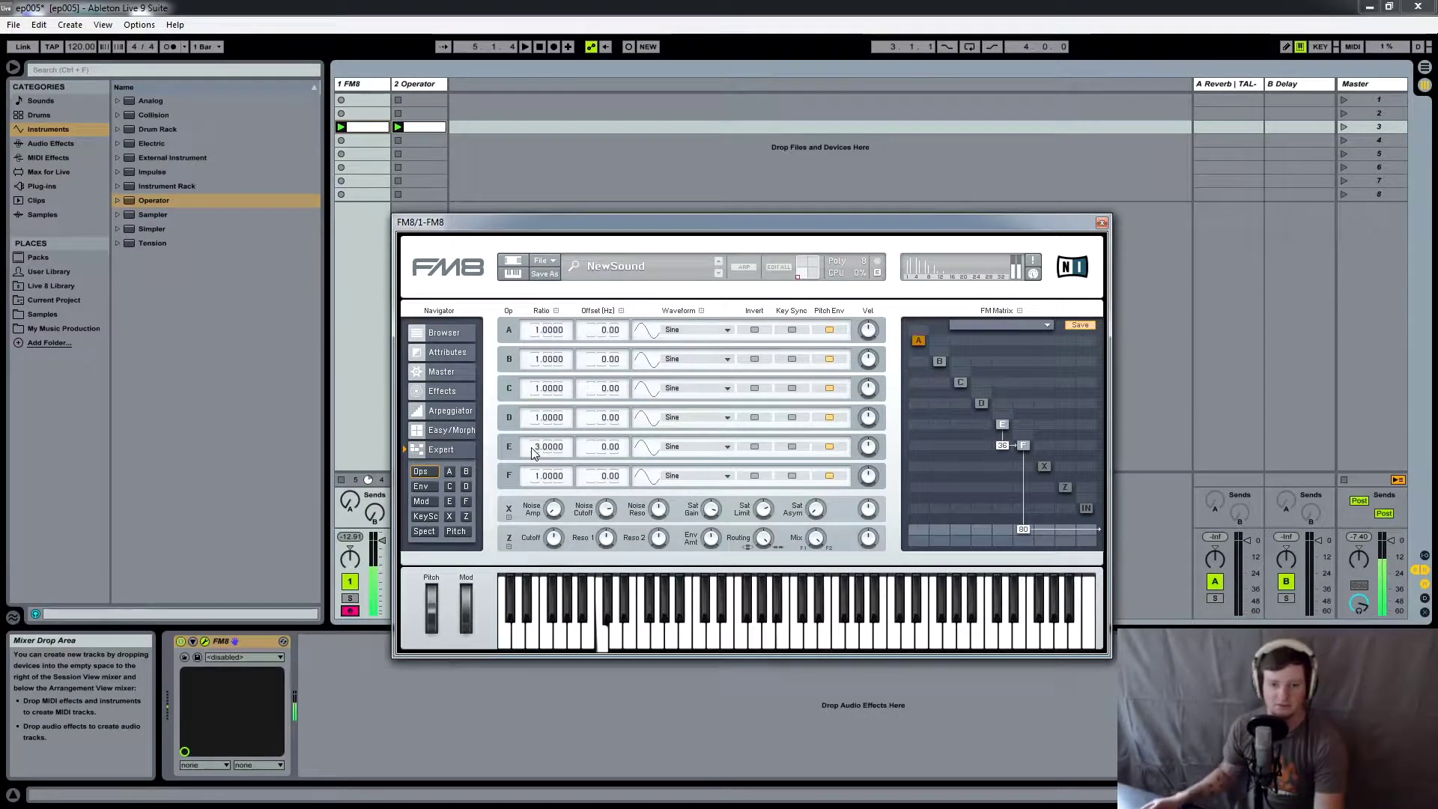
Set operator E's ratio to 4, then raise it to 5.
double_click(534, 449)
text(4)
key(Return)
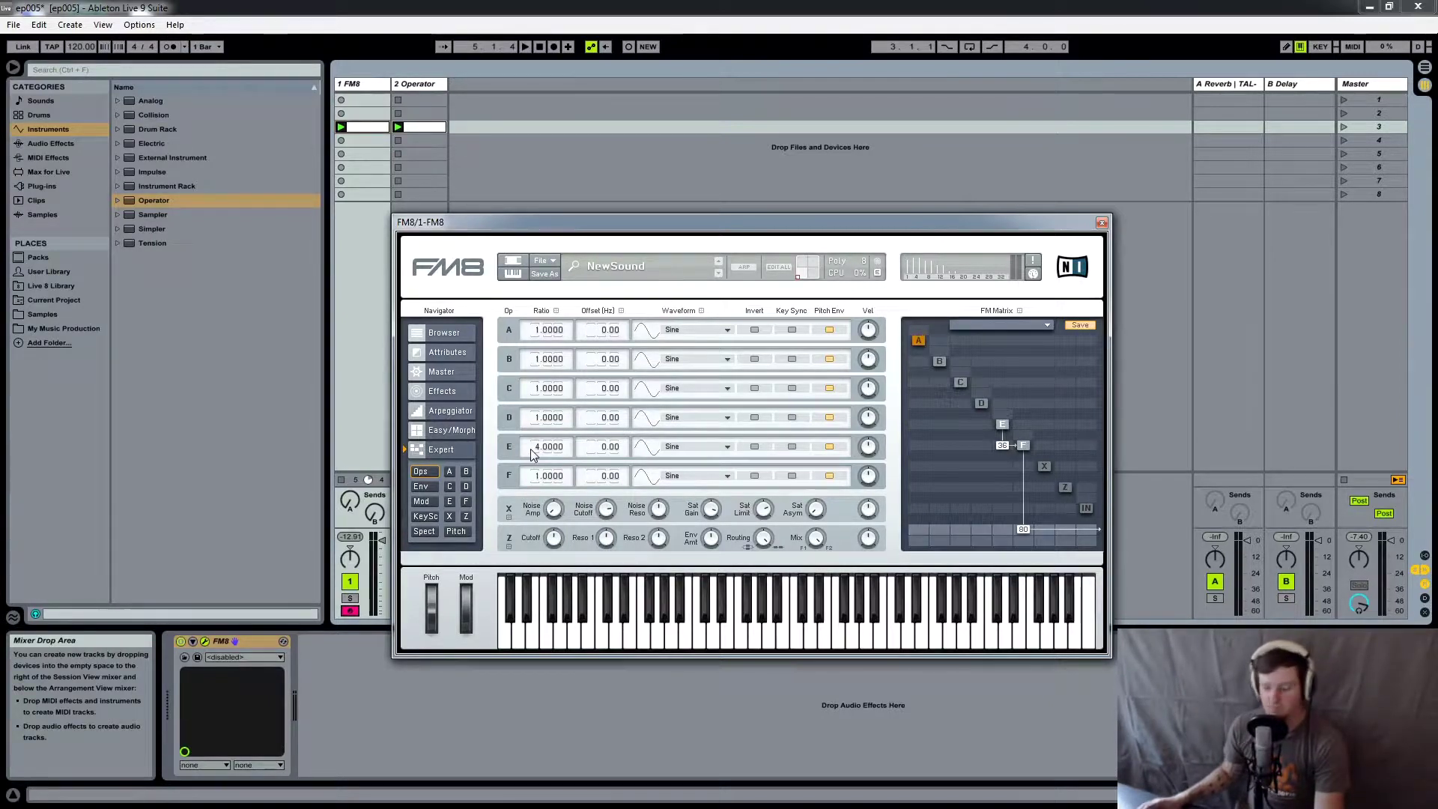
scroll(530, 447, up, 1)
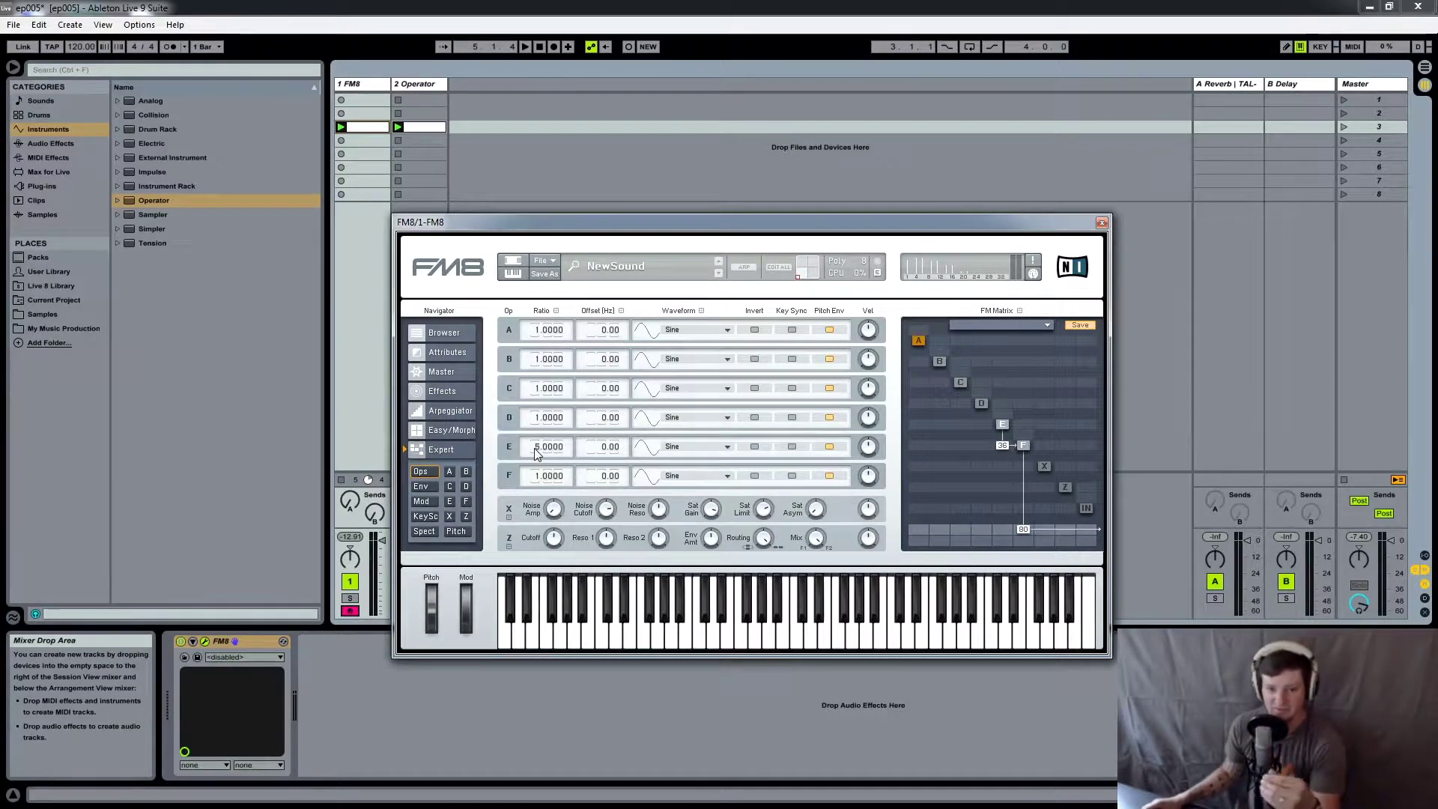
Try a fractional ratio on operator E, then set it to 6.0000.
drag(538, 449, 528, 452)
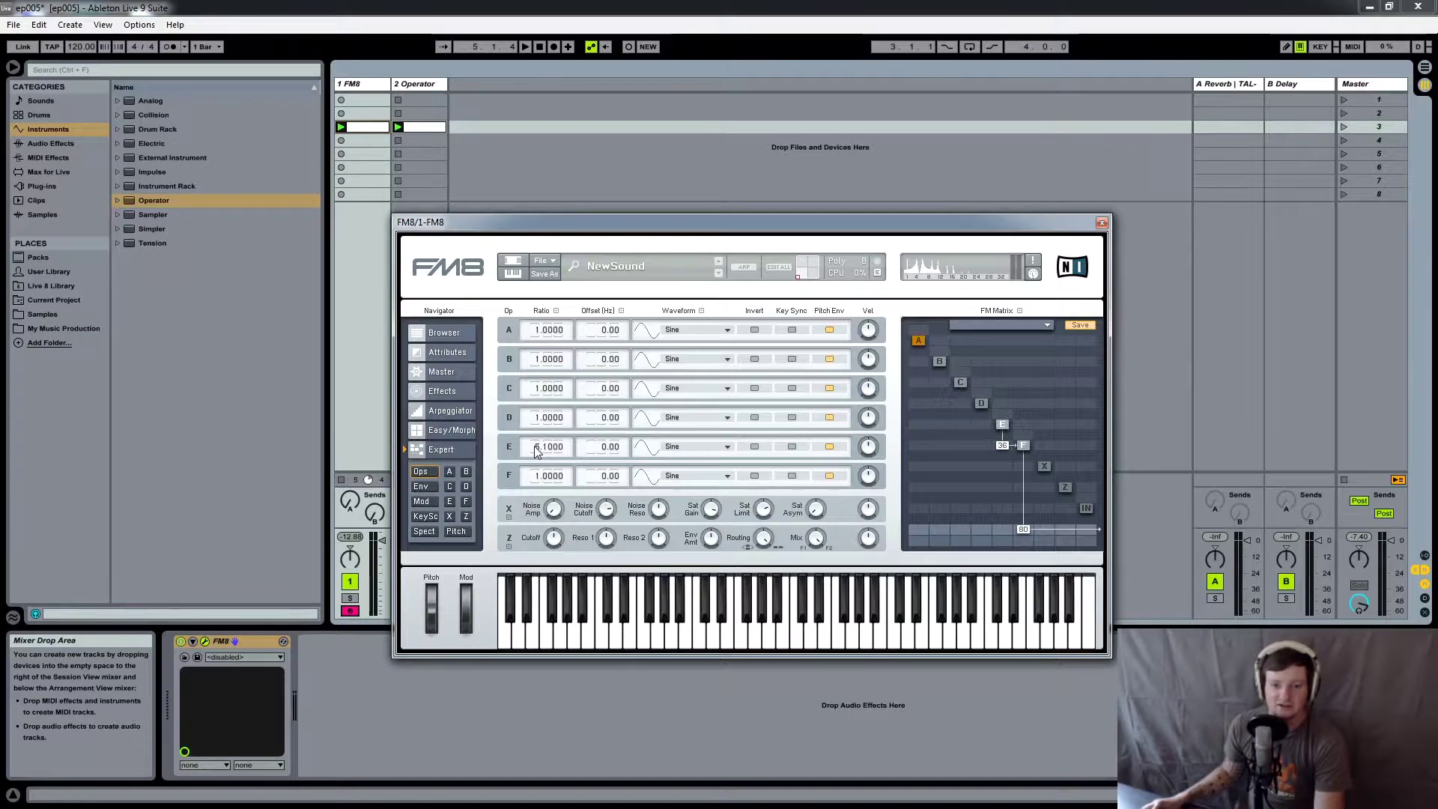
double_click(539, 446)
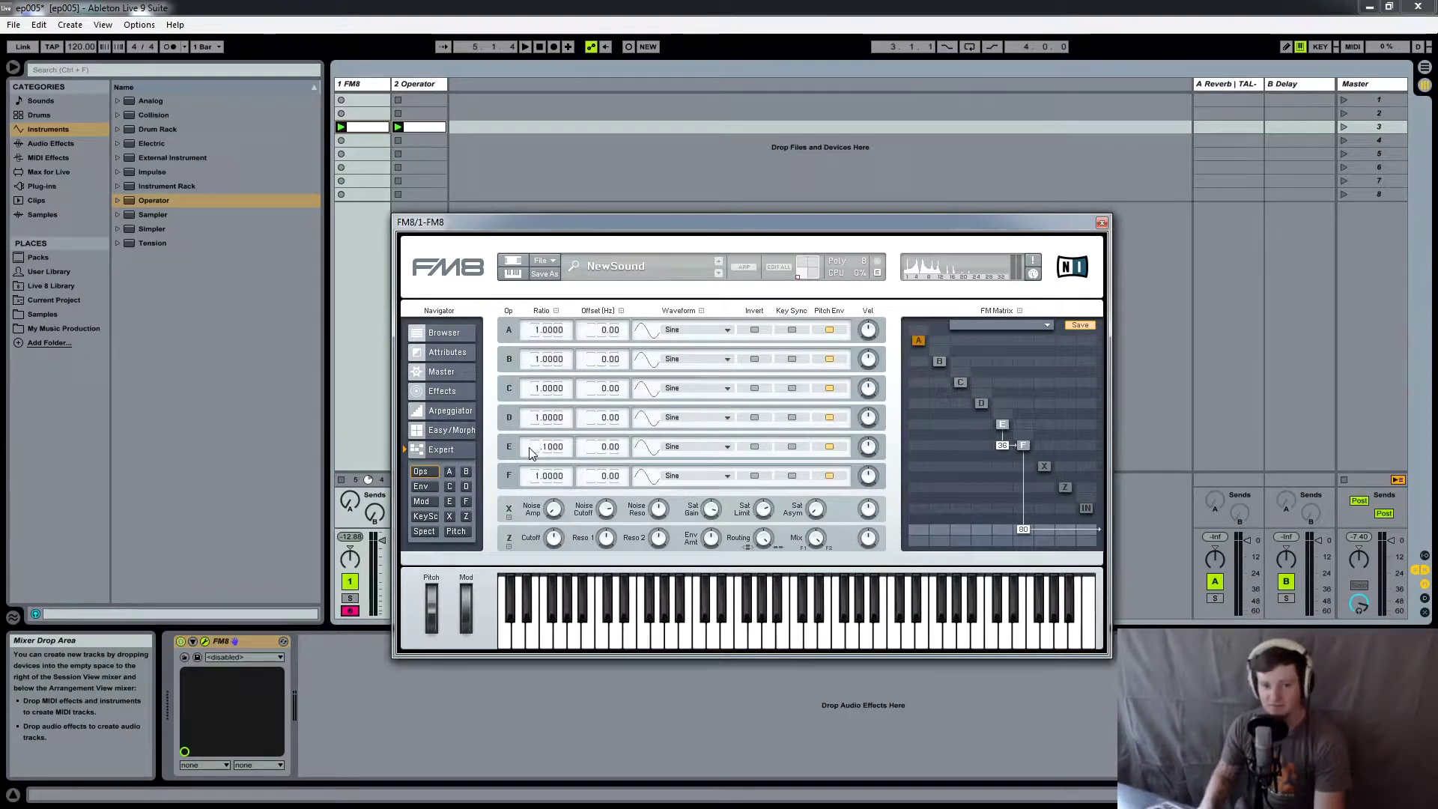
text(0.8)
key(Return)
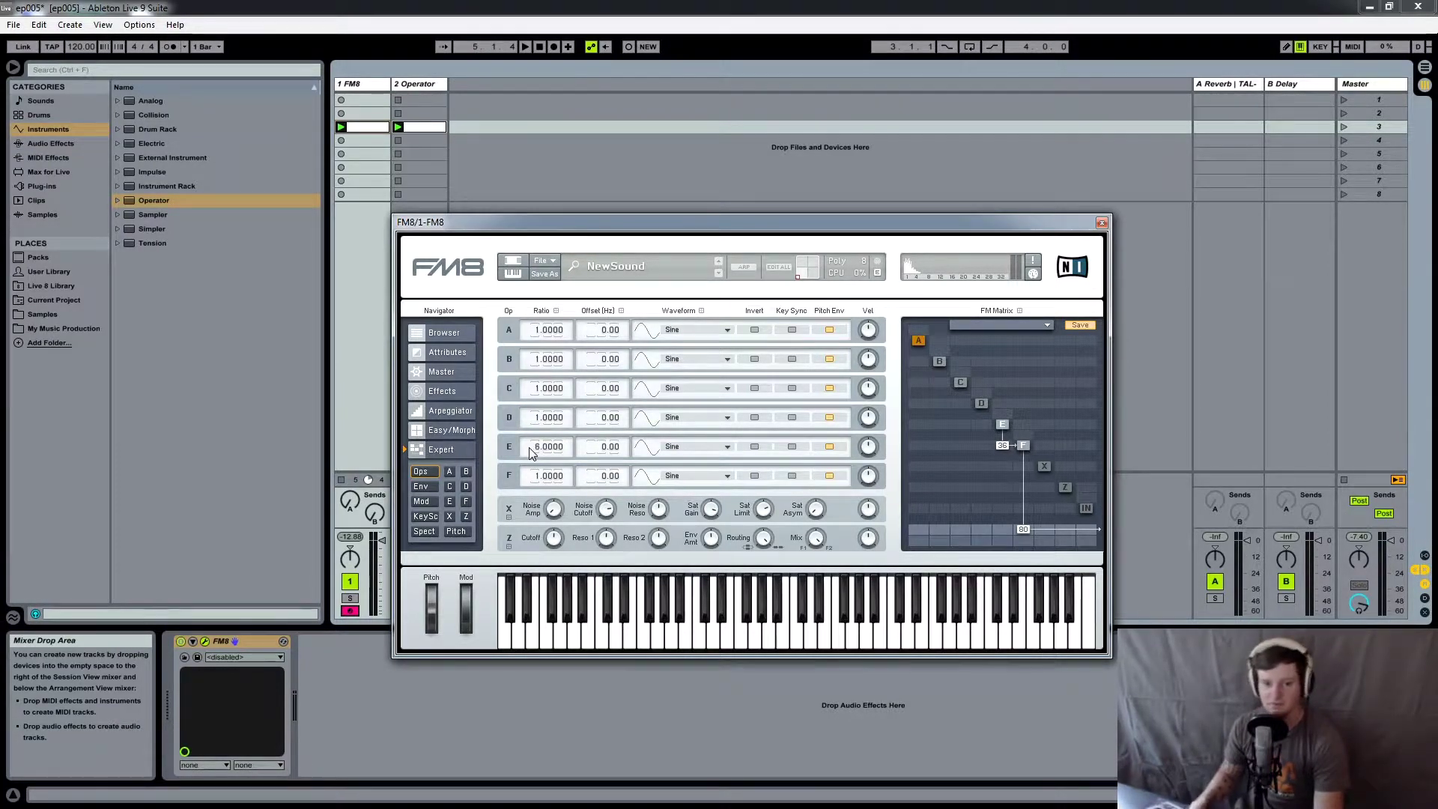
key(a)
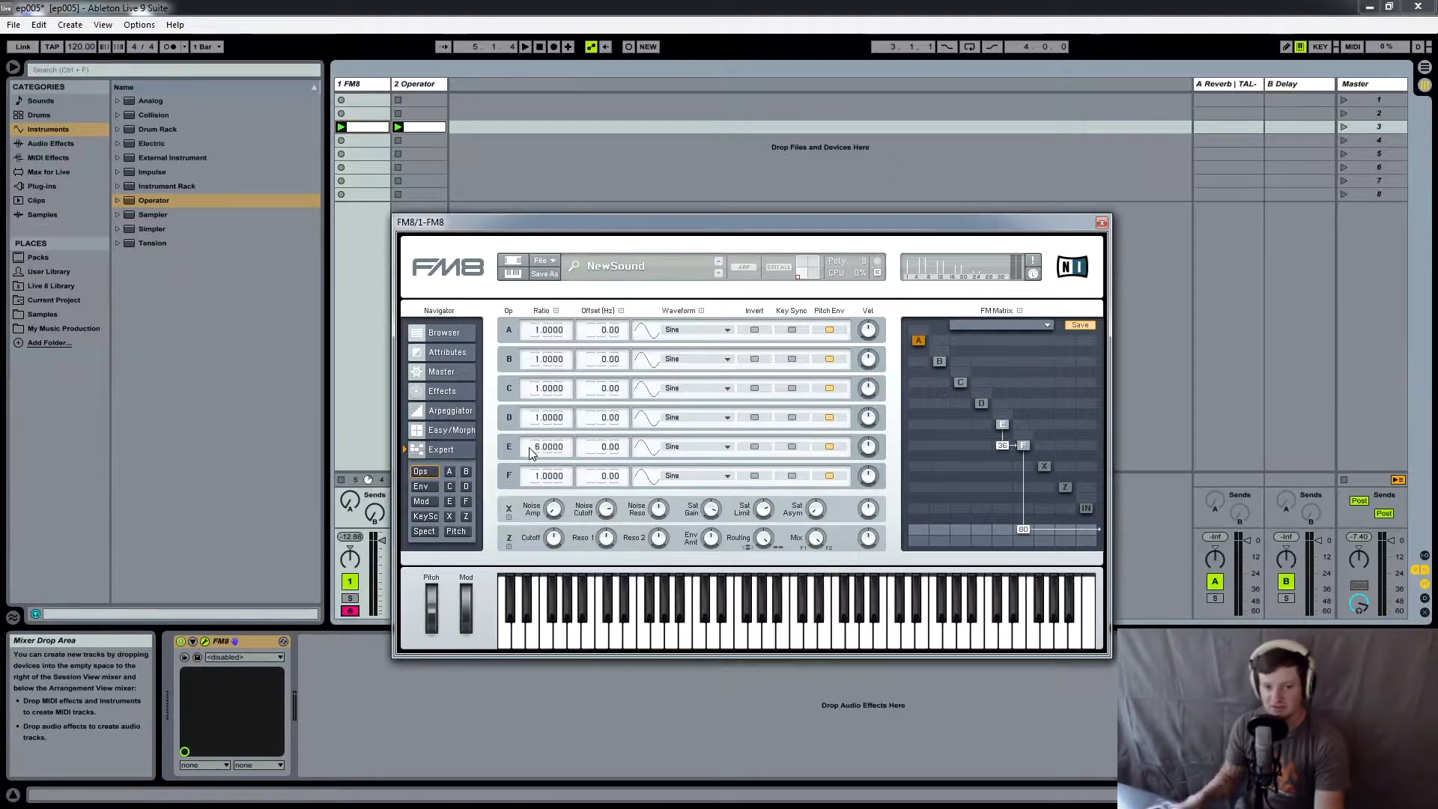
Set operator E's ratio to 7 and then to 8.
double_click(530, 450)
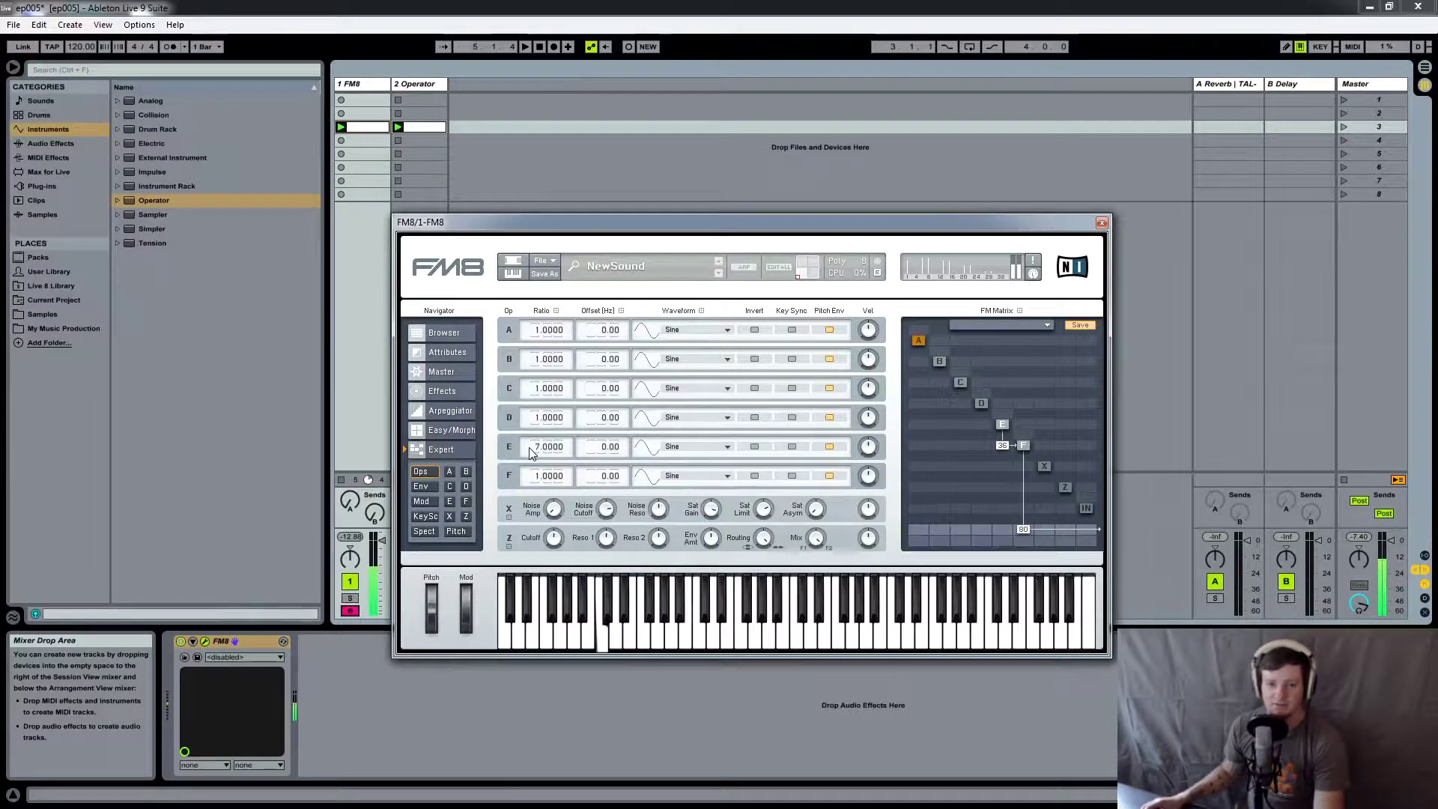
double_click(529, 453)
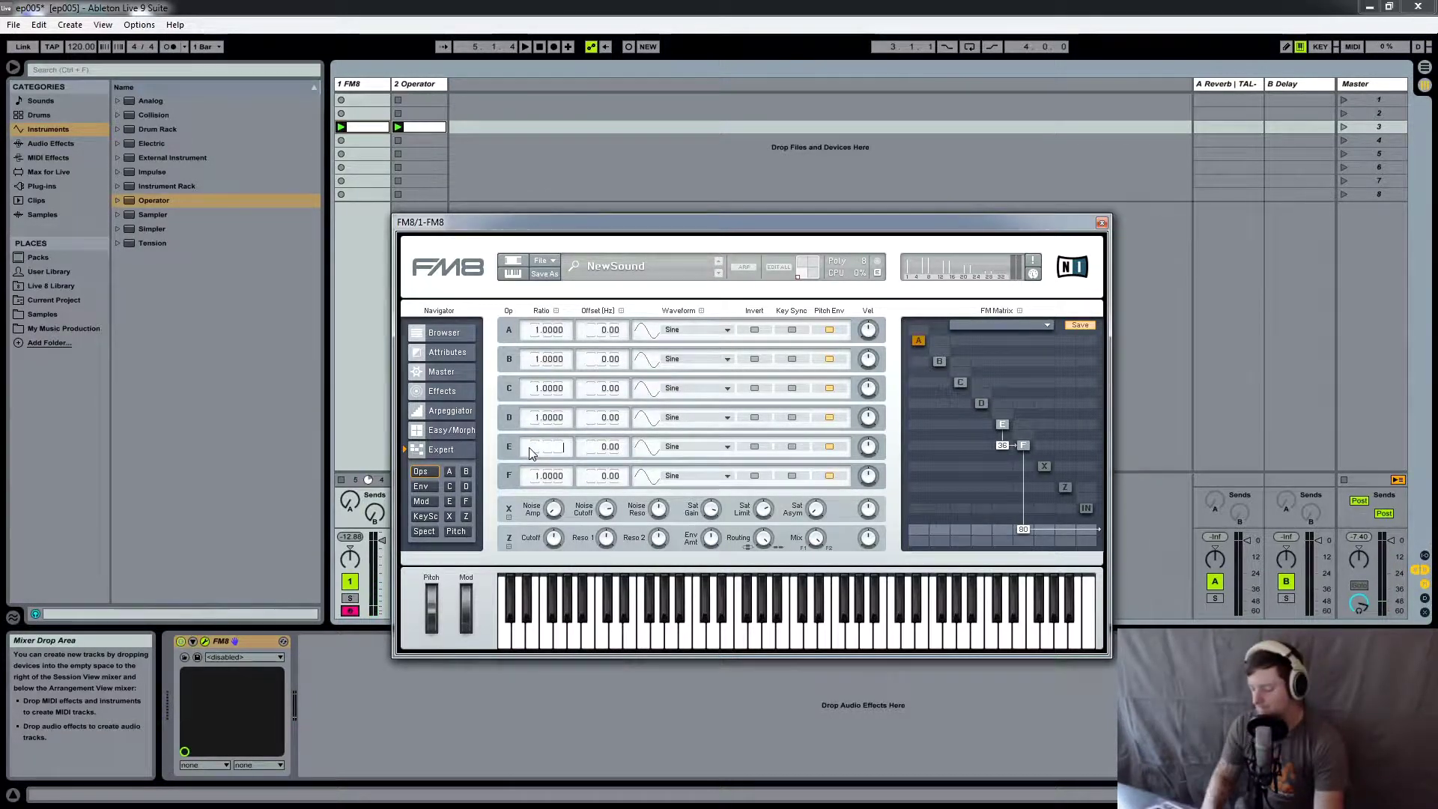
text(8)
key(Return)
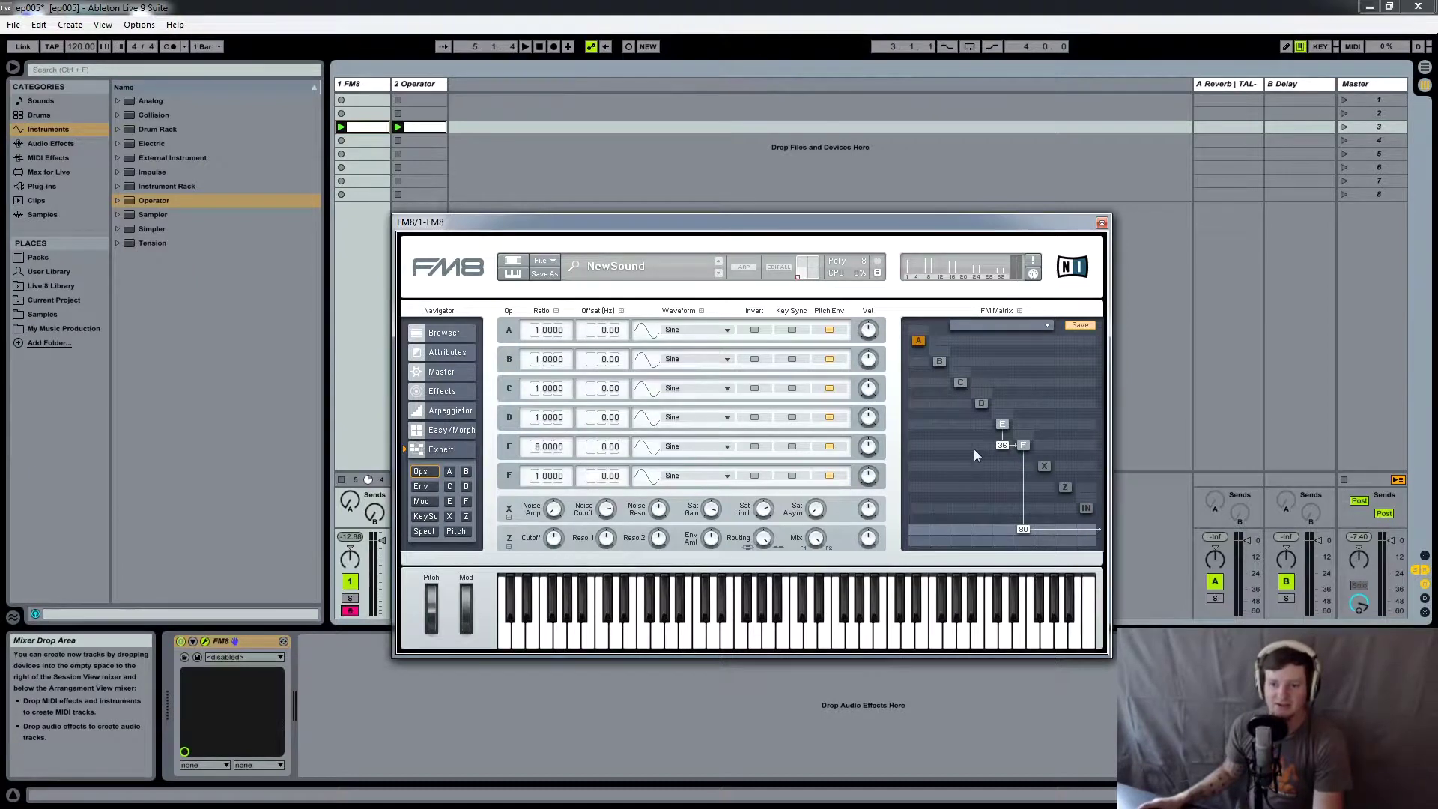
Return operator E's ratio to 1, then set it to 0.5.
ctrl+click(538, 447)
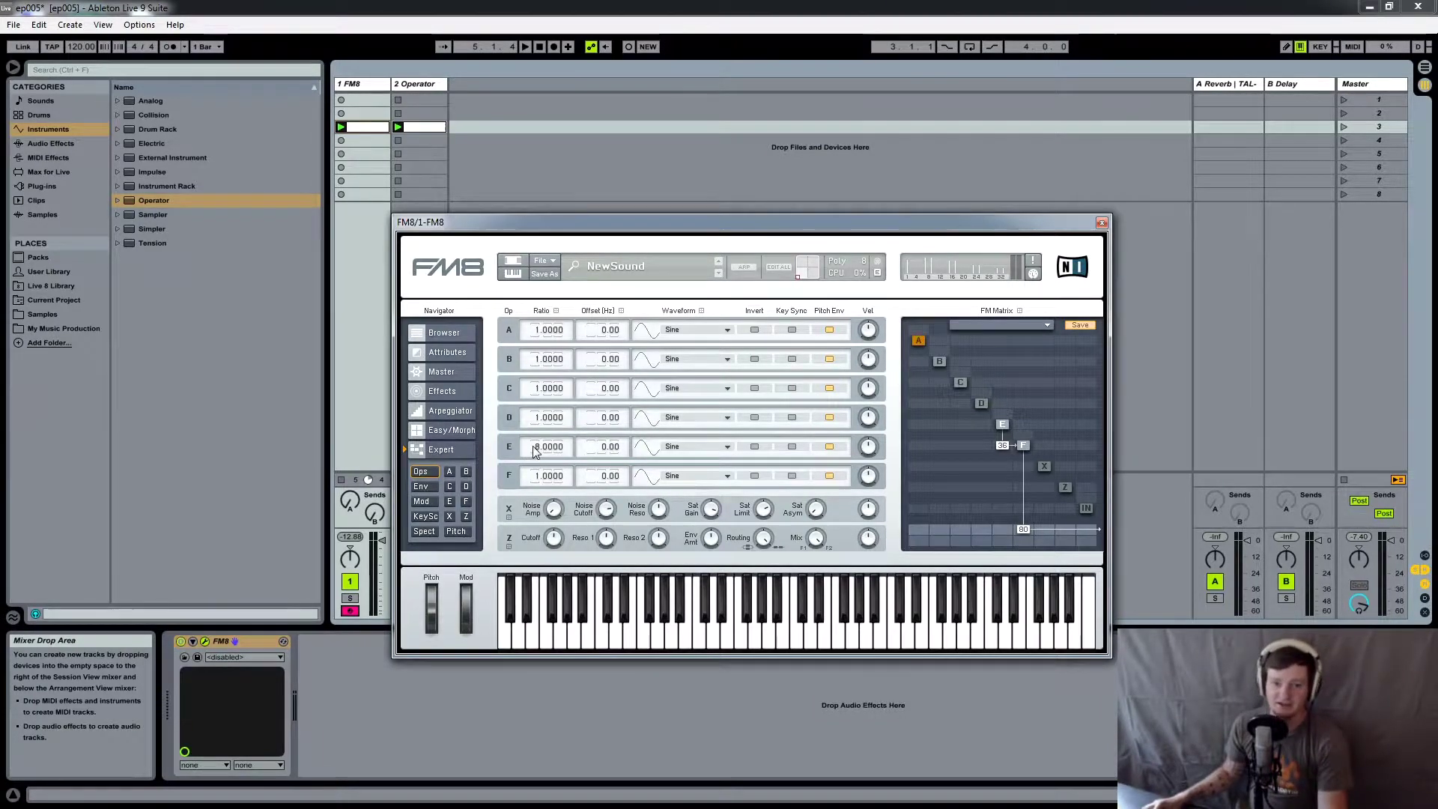
double_click(535, 447)
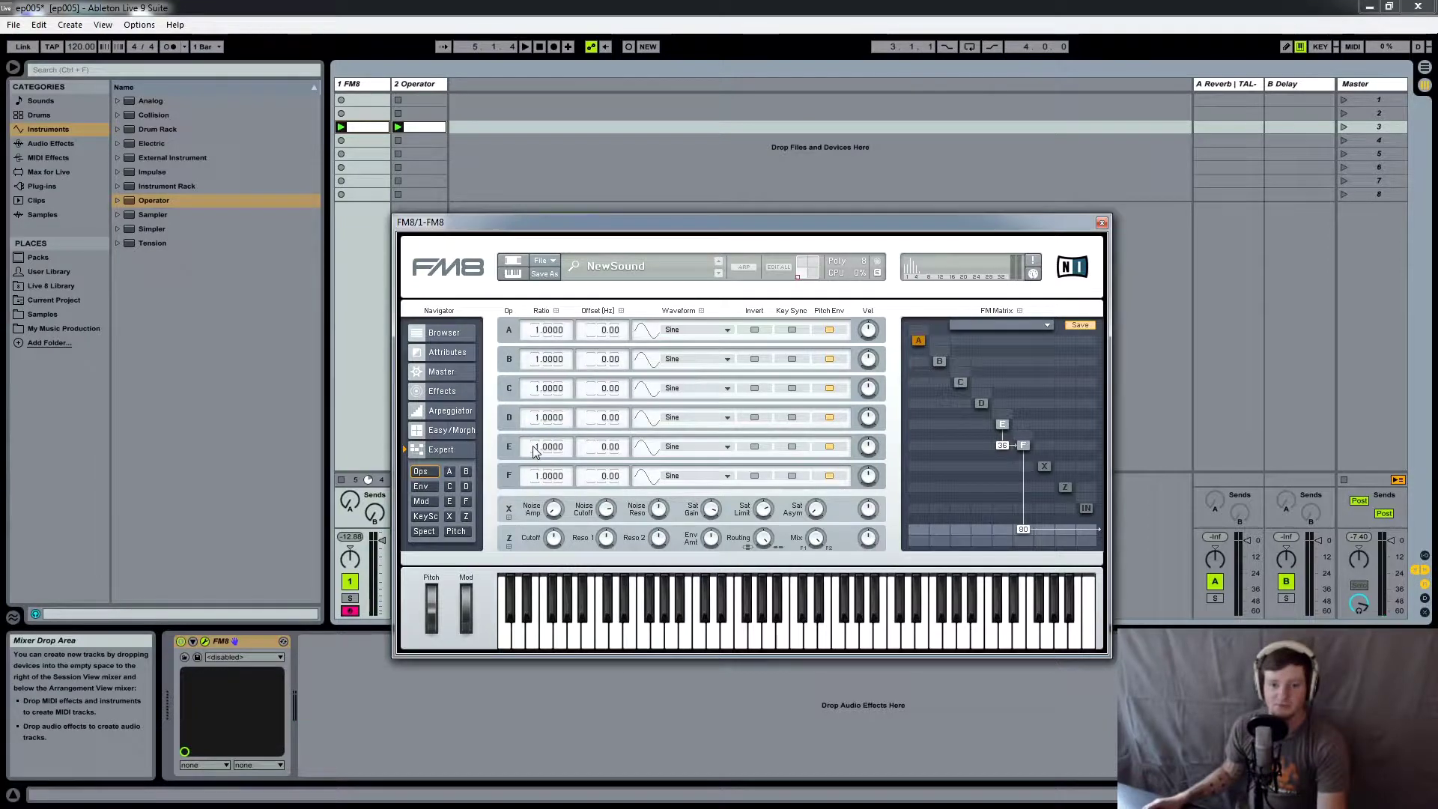
double_click(532, 446)
text(0.5)
key(Return)
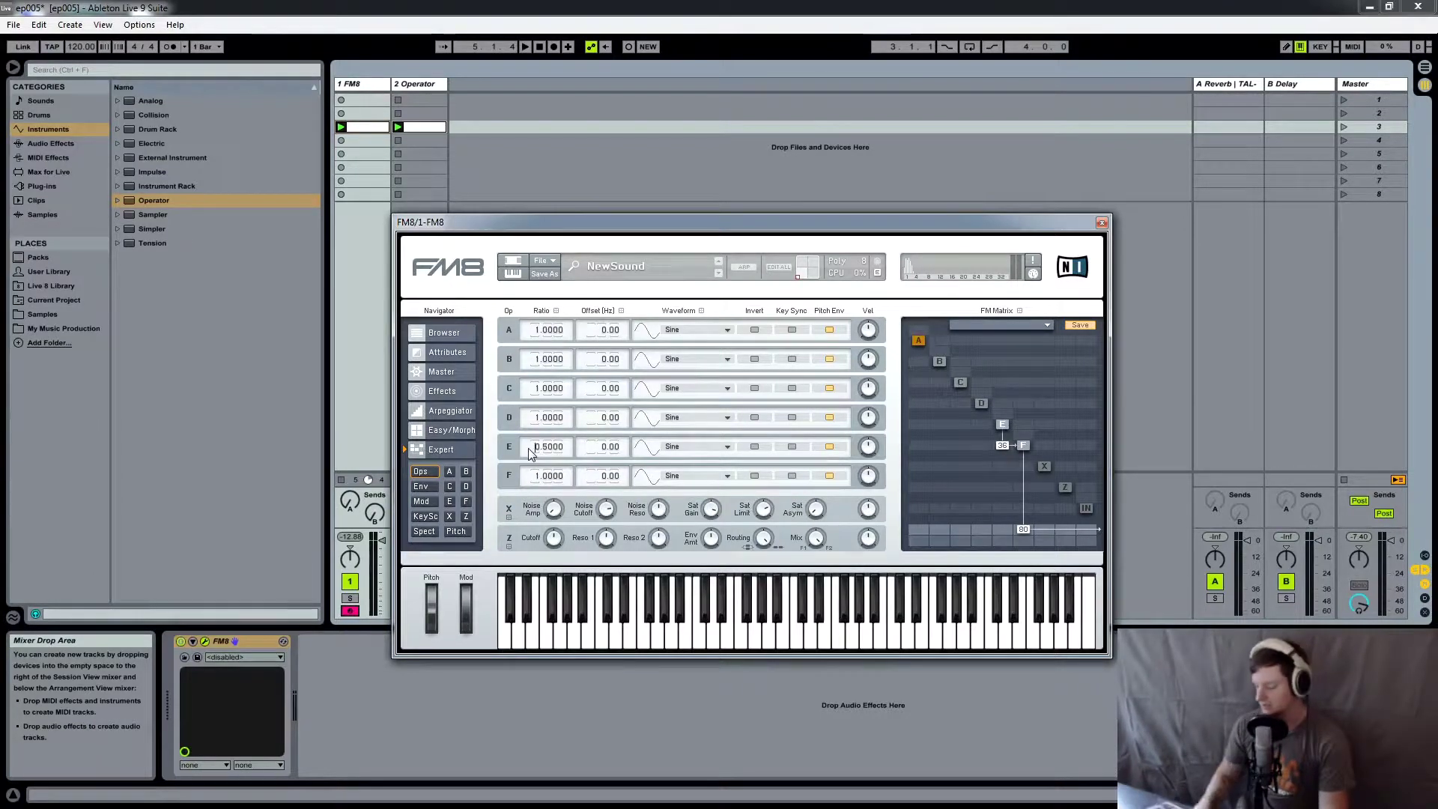
Set operator E's ratio to 0.25 and then to 0.125, keeping operator D's ratio at 1.0000.
text(0.25)
key(Return)
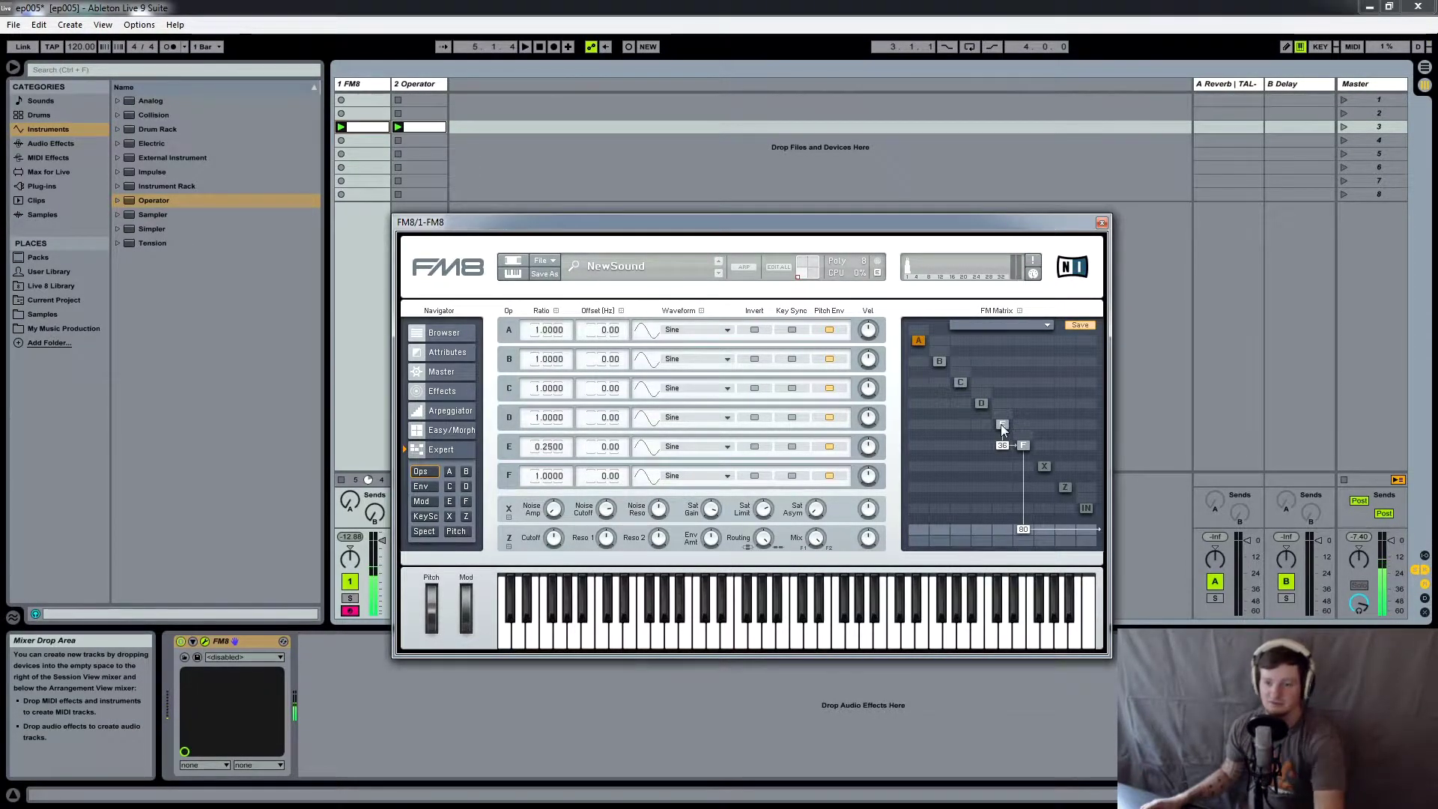
double_click(533, 450)
text(12)
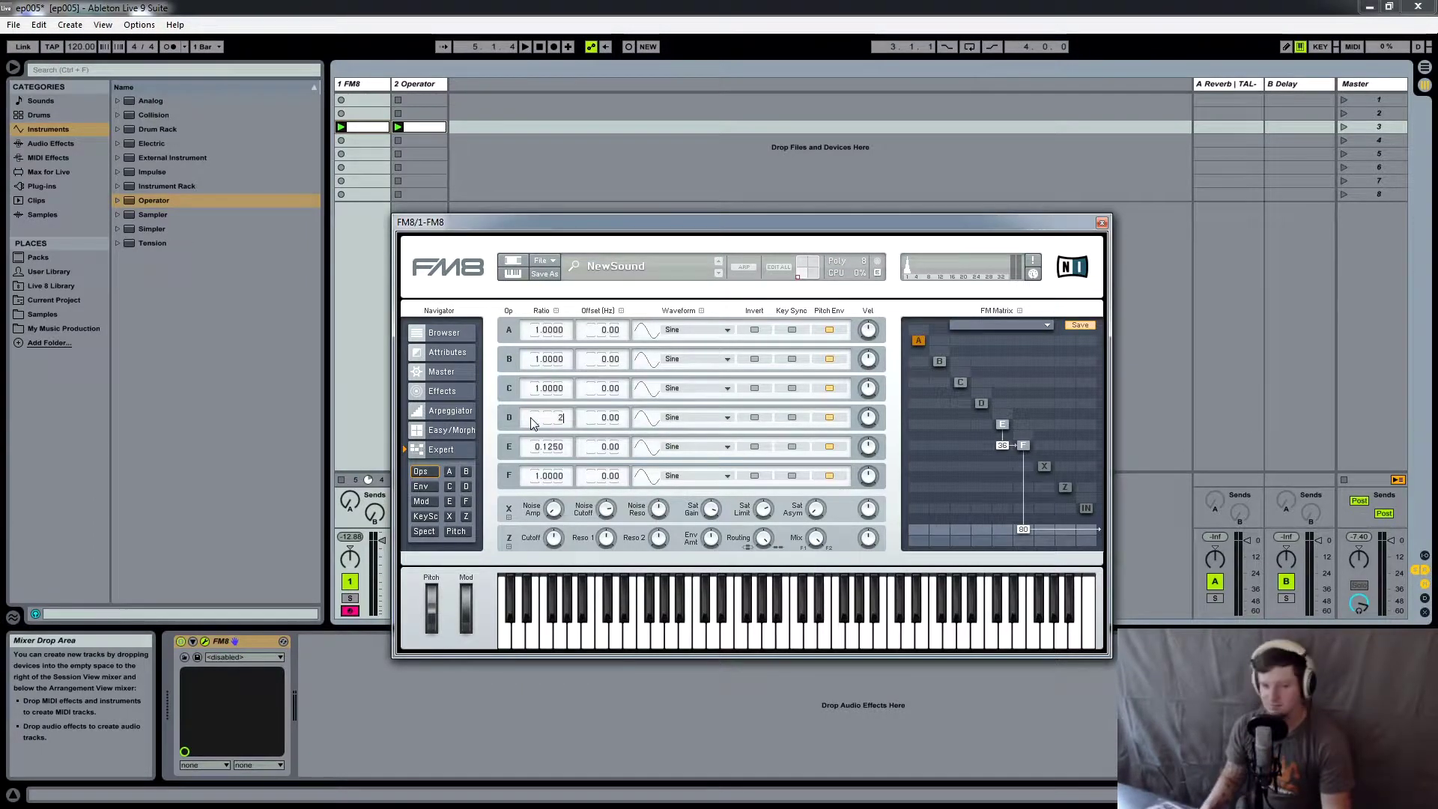
key(Return)
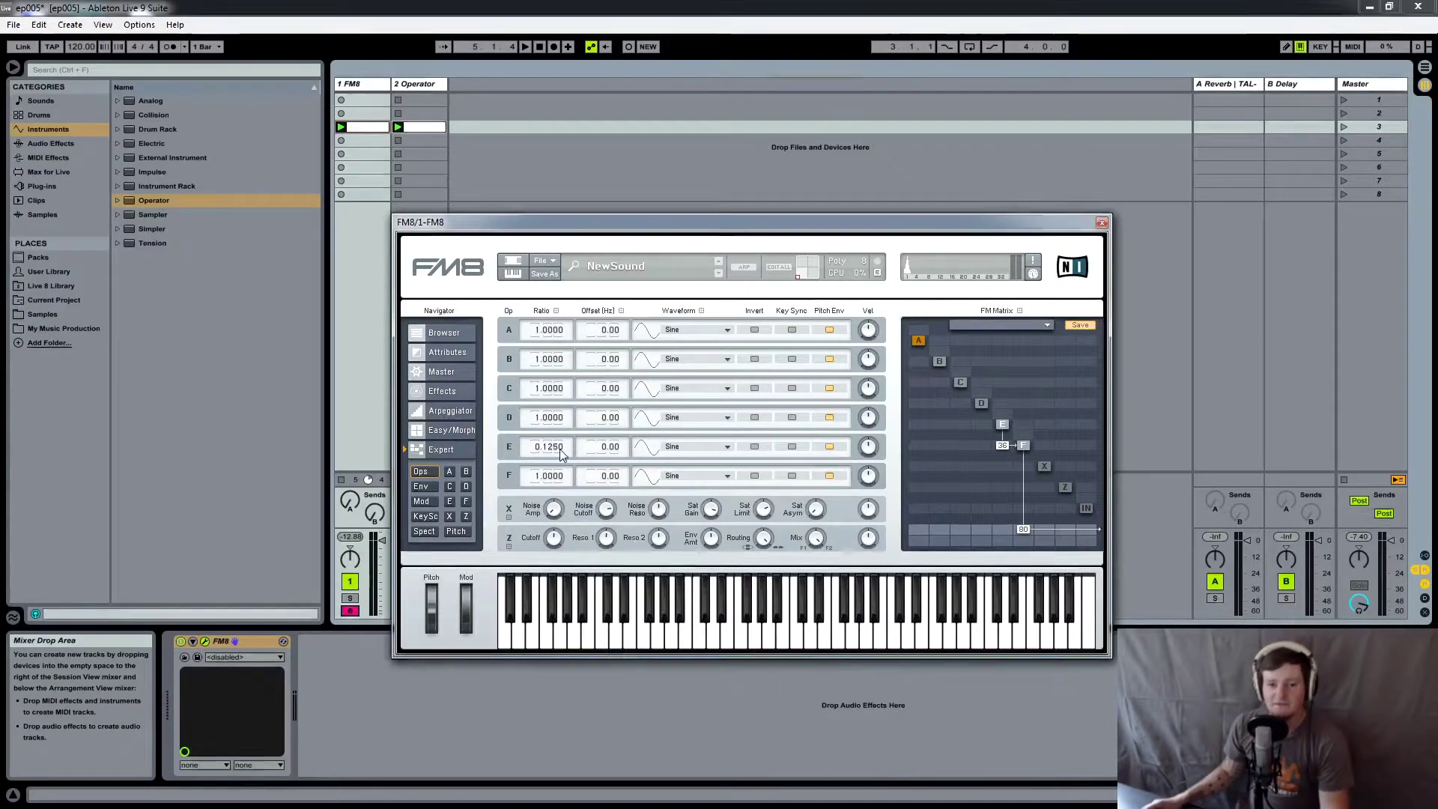
Sweep the decimals of operator E's ratio through values such as 0.1345, then set the ratio to 4.0000.
drag(559, 448, 581, 396)
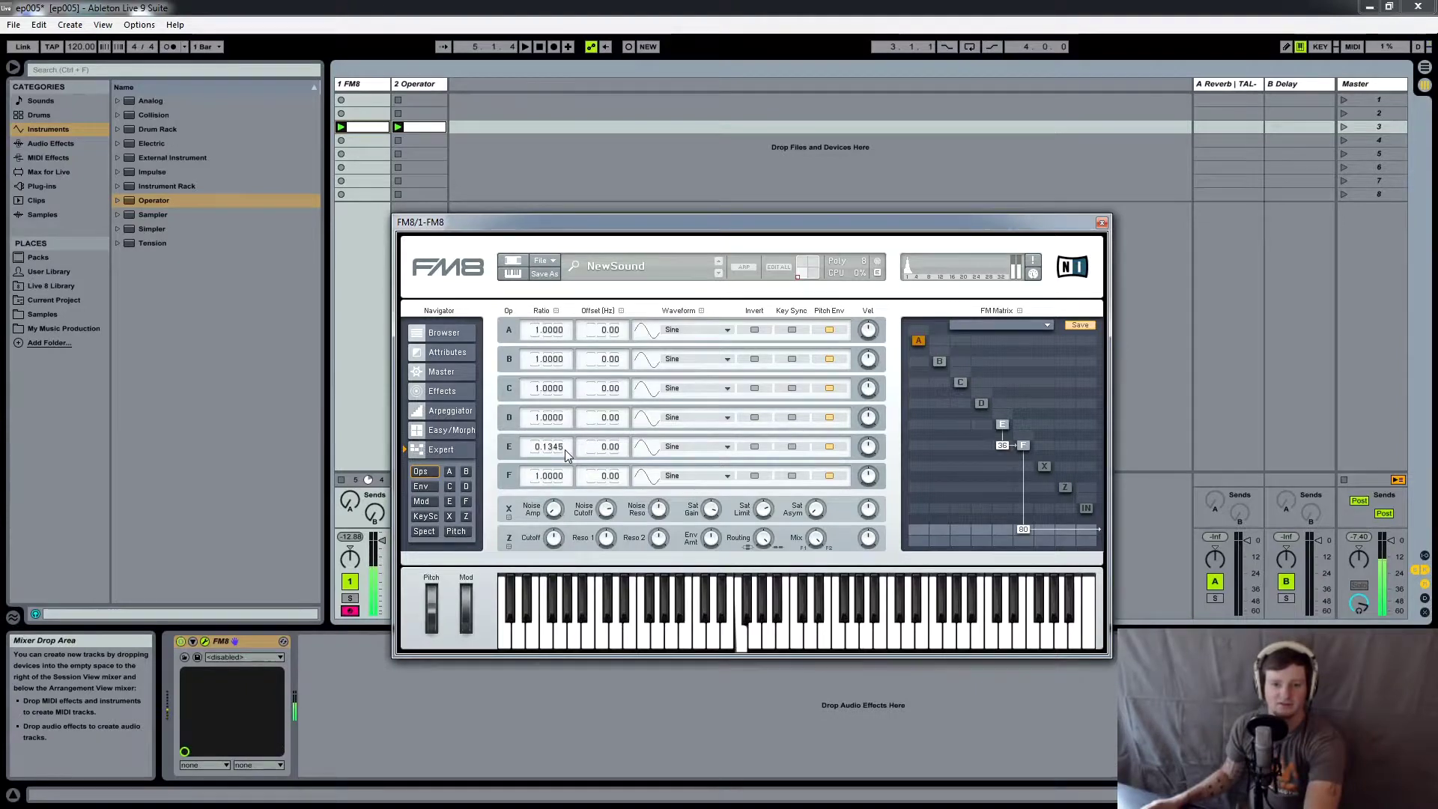
drag(559, 452, 560, 420)
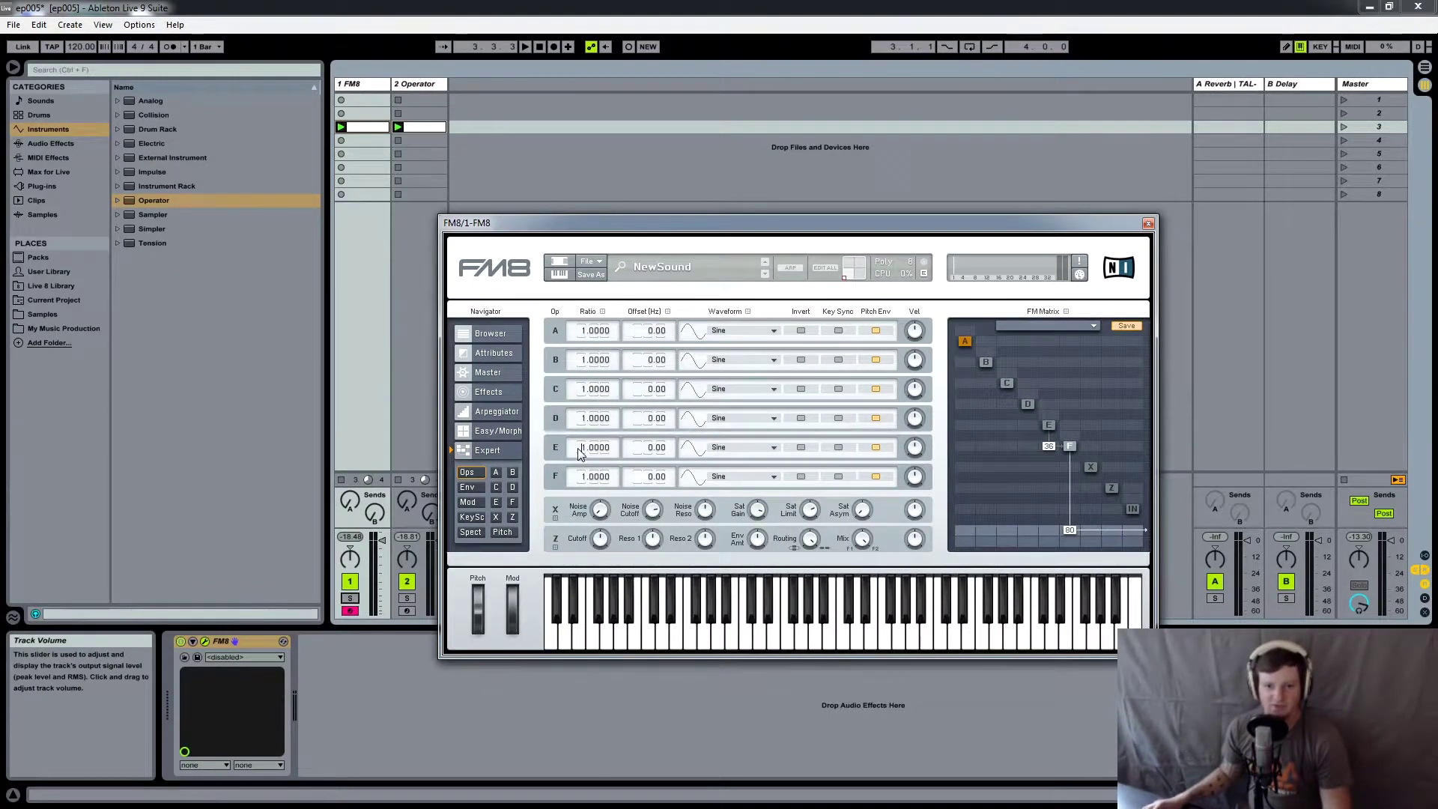
scroll(578, 453, up, 3)
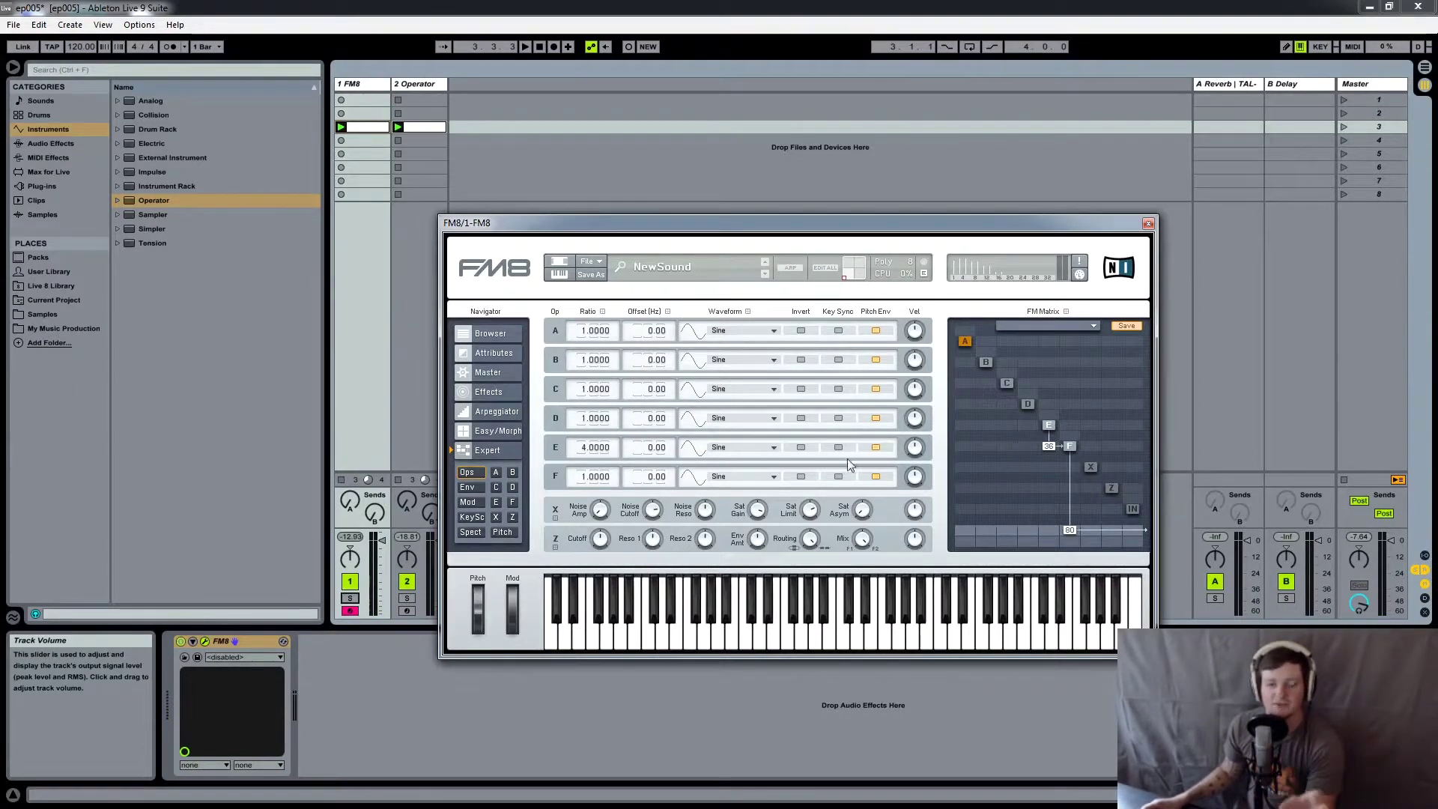
Open the Operator track's clip in scene 3, solo the track and play the scene.
click(421, 127)
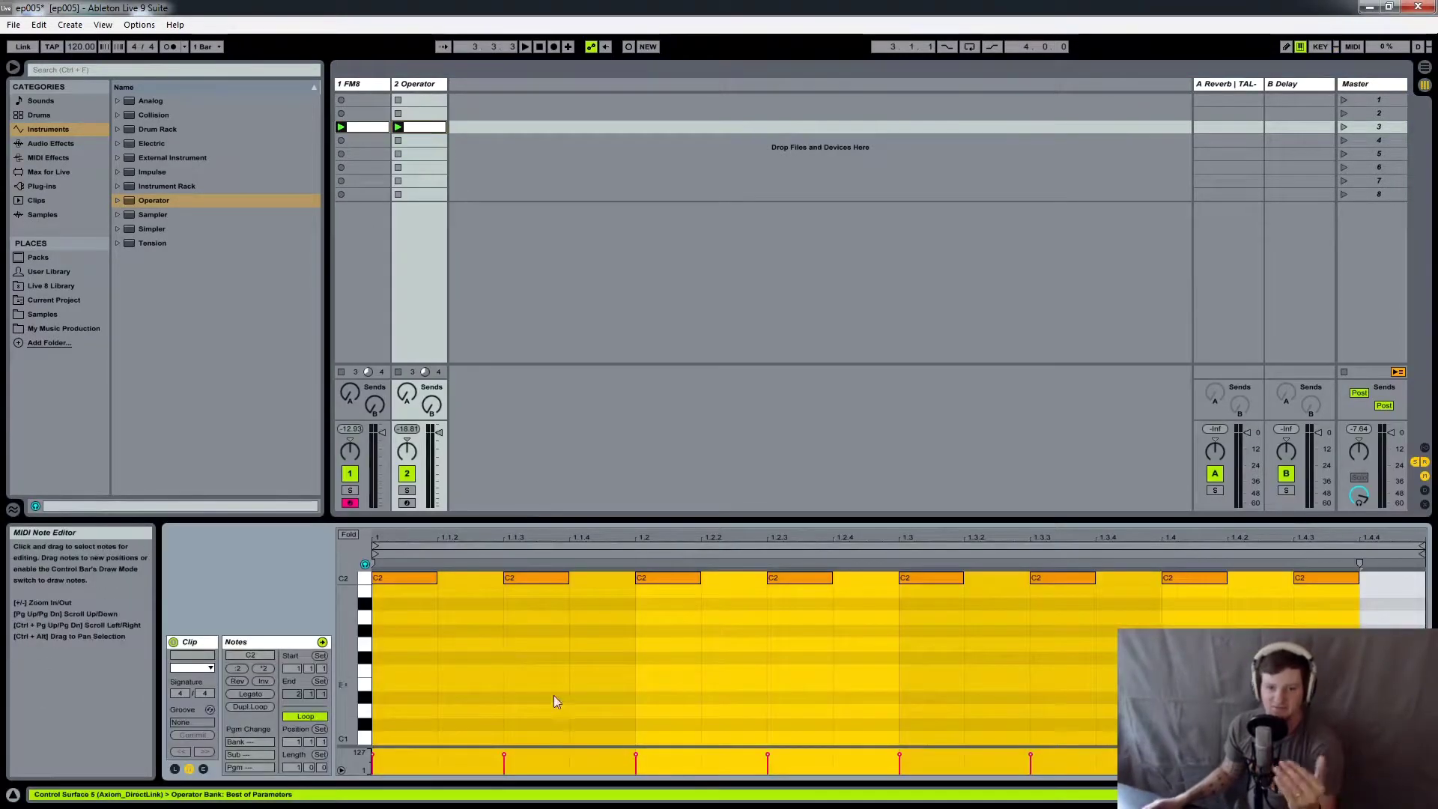
click(350, 474)
click(406, 473)
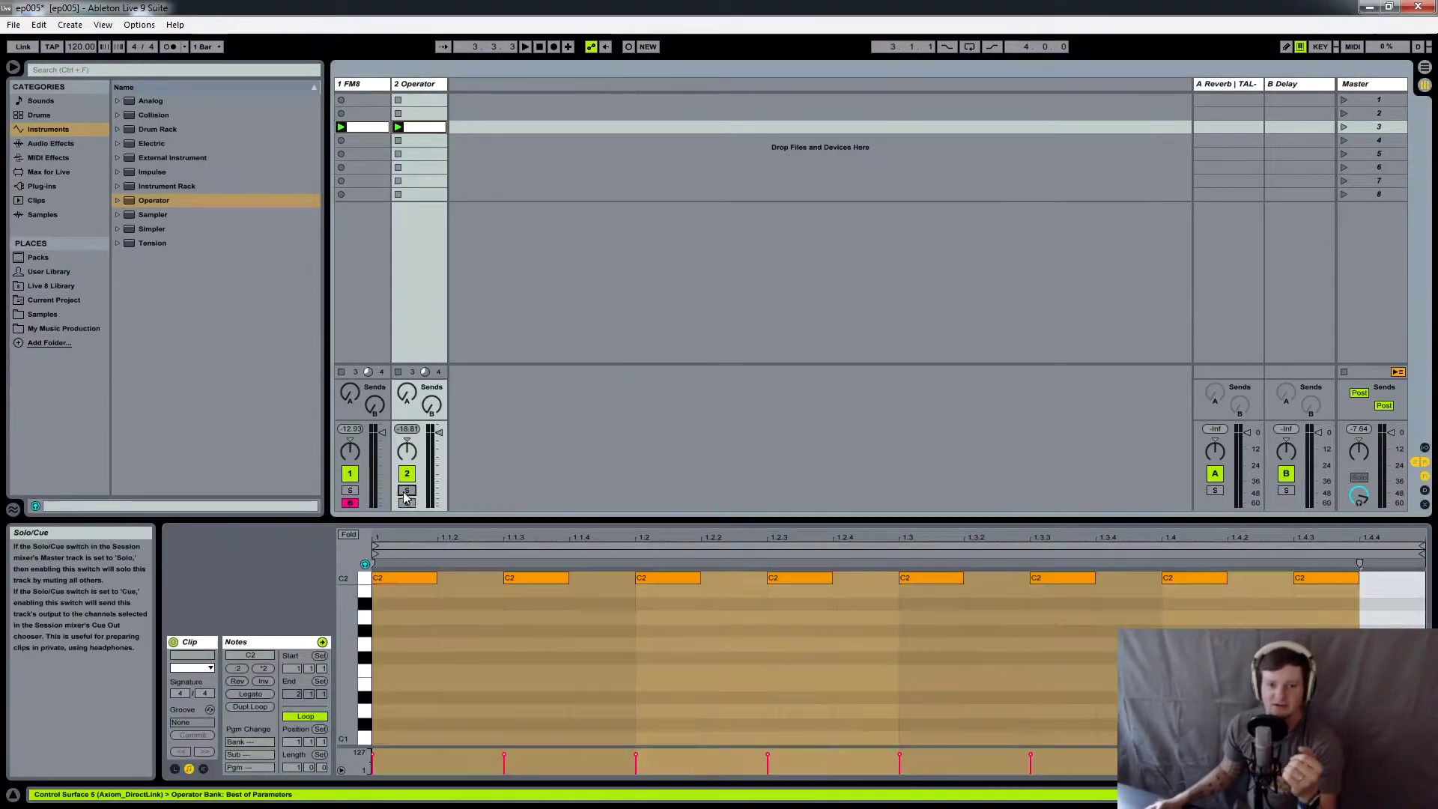
click(406, 490)
click(1337, 128)
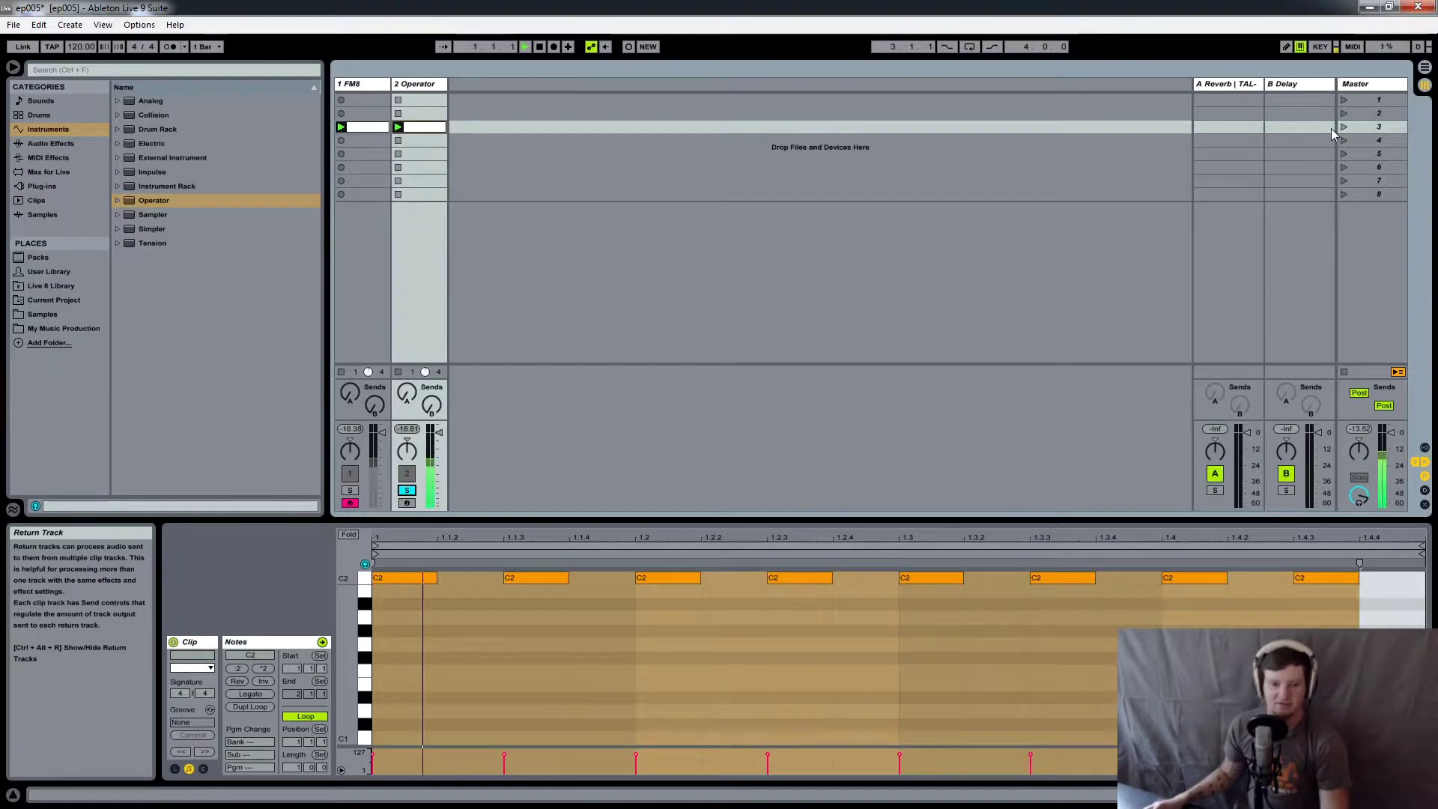
Solo the FM8 track for comparison, unsolo it, show its FM8 device and stop playback.
click(351, 491)
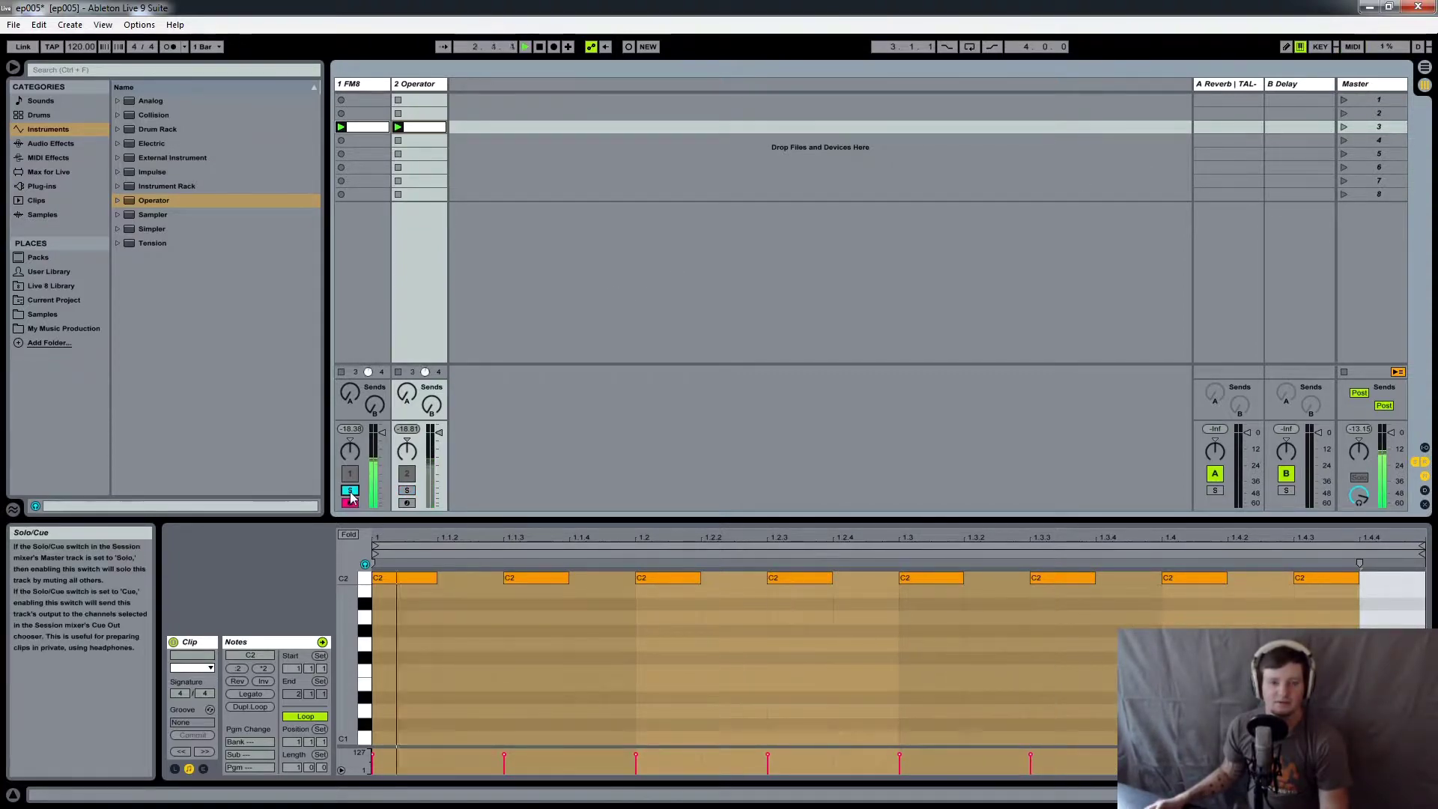
click(351, 492)
double_click(363, 85)
key(space)
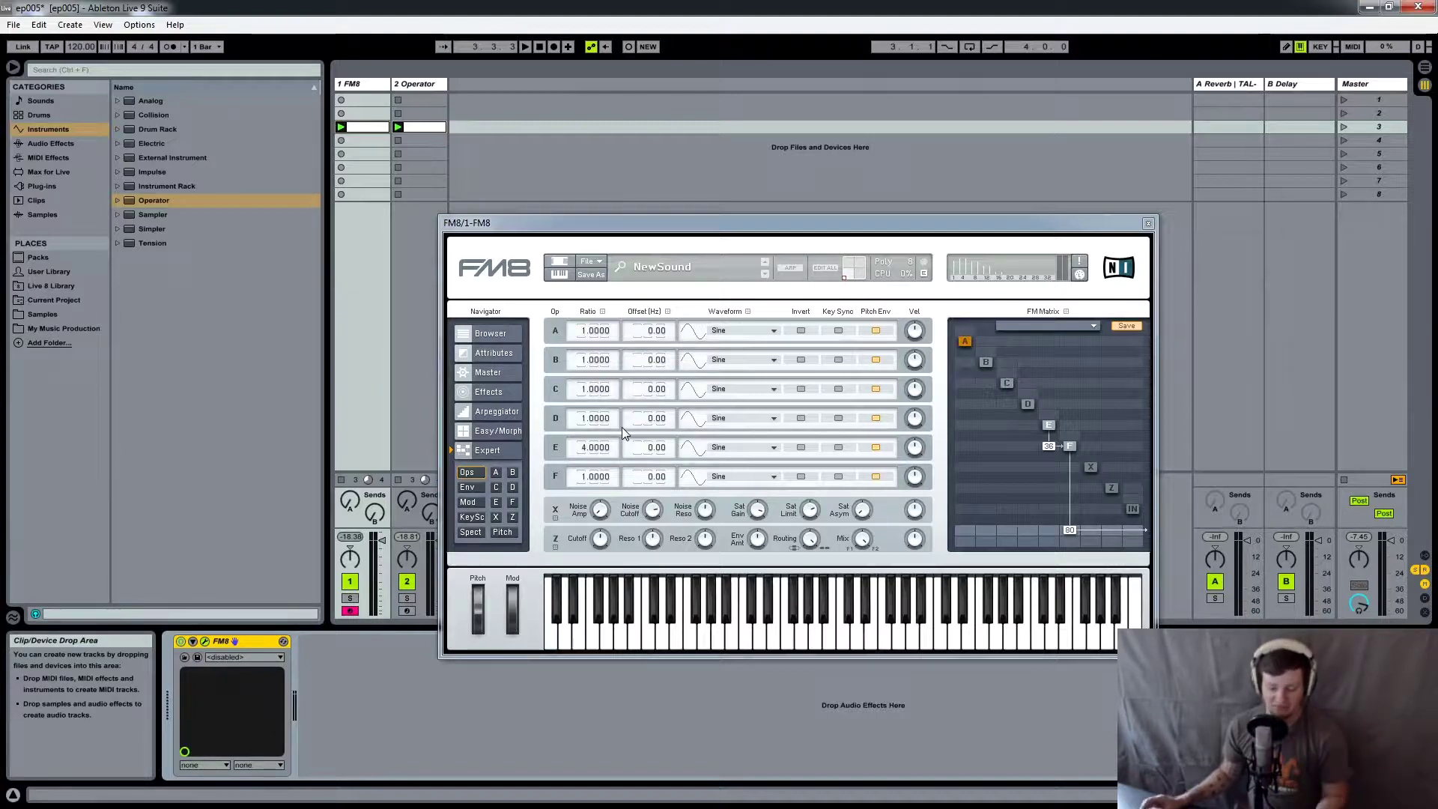
Play the scene while sweeping operator E's ratio up through values such as 4.2210 to 4.7305, and stop playback.
key(space)
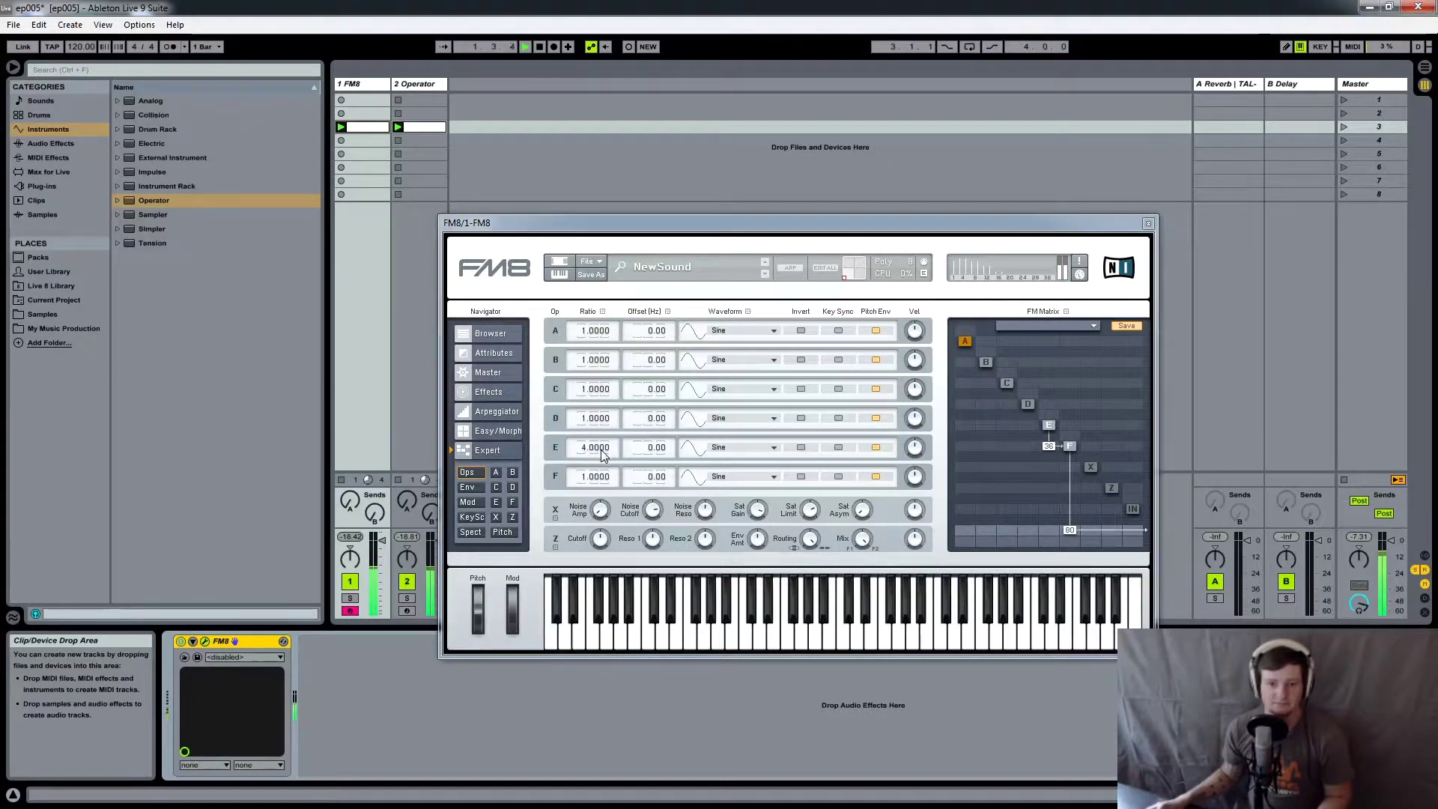
drag(602, 446, 629, 318)
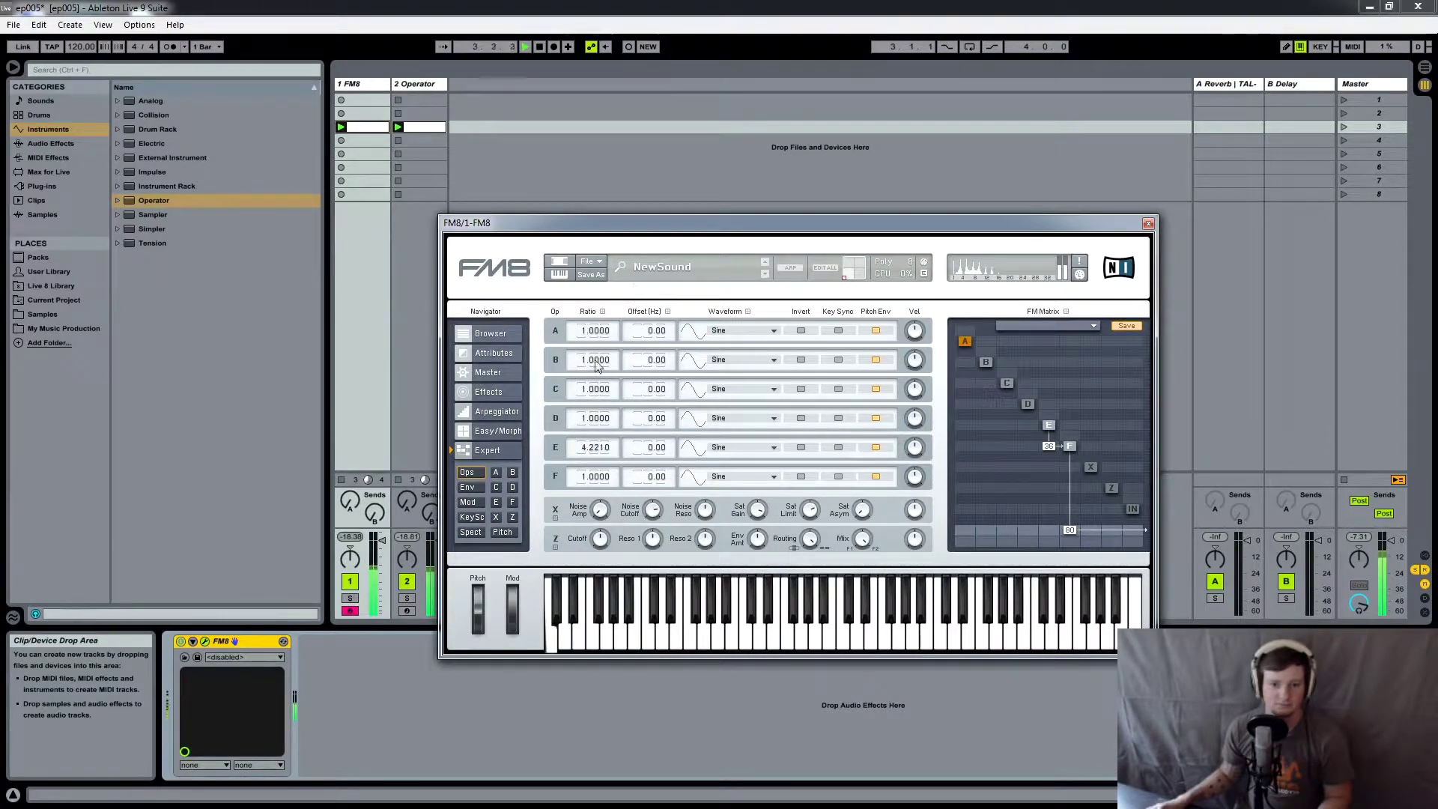
drag(602, 450, 638, 254)
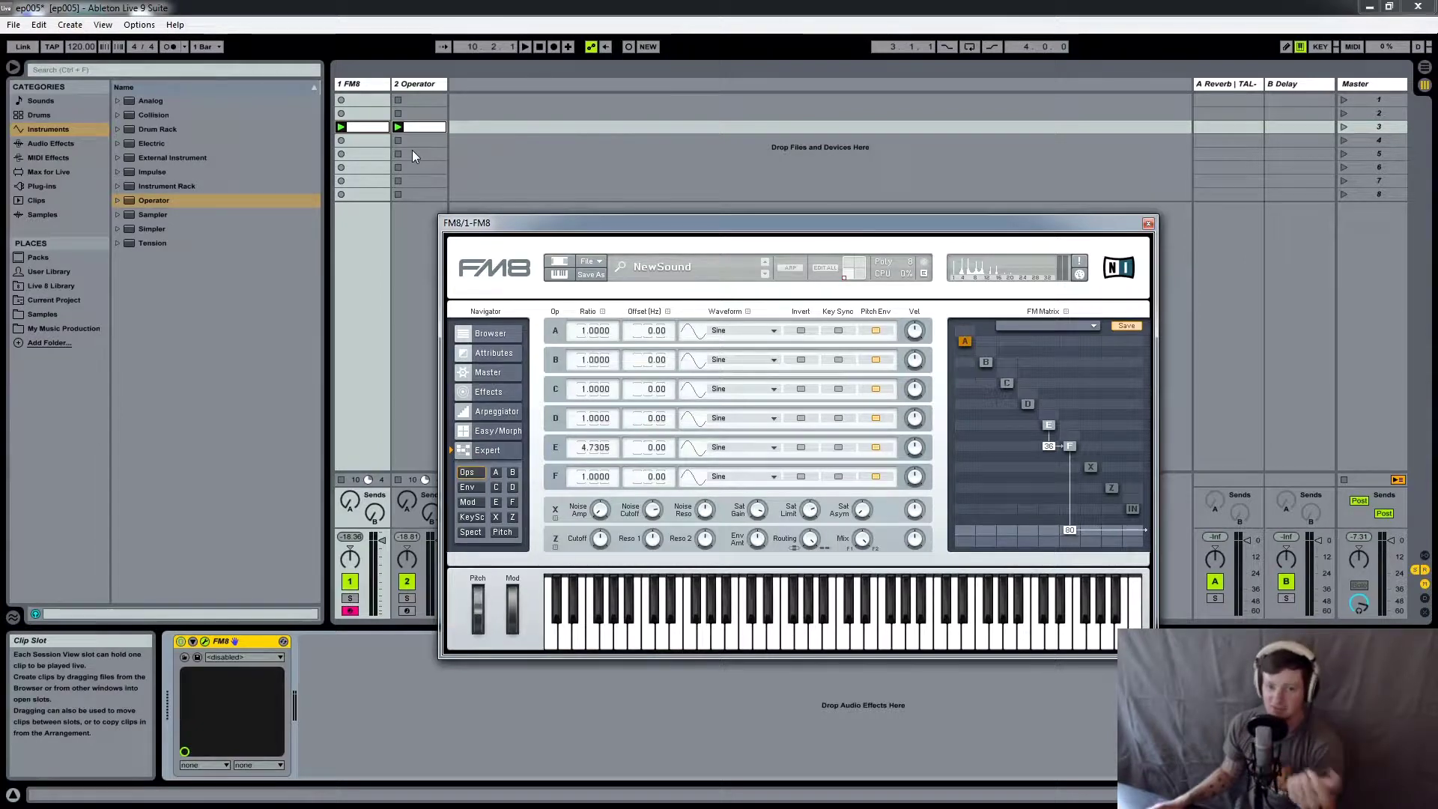
key(space)
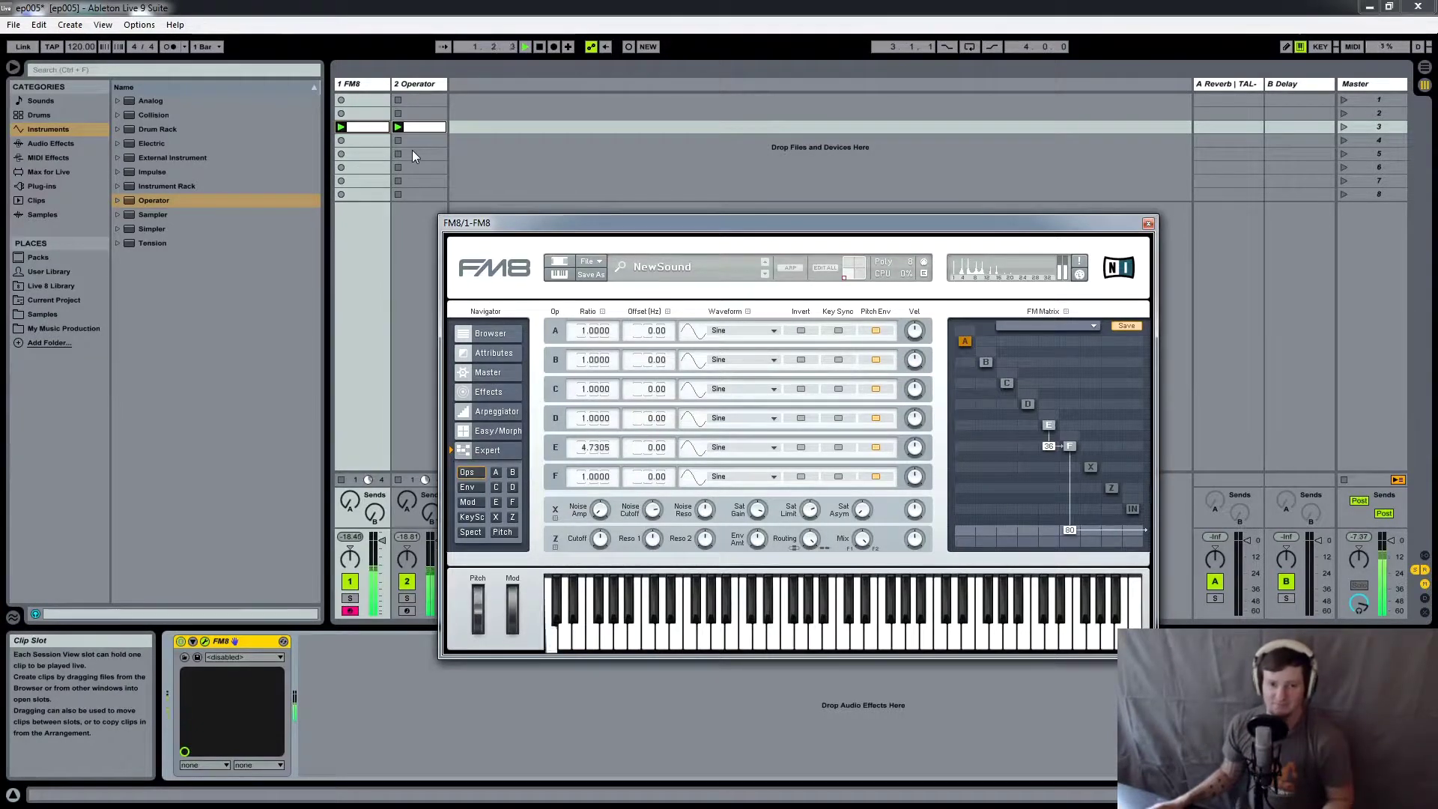
key(space)
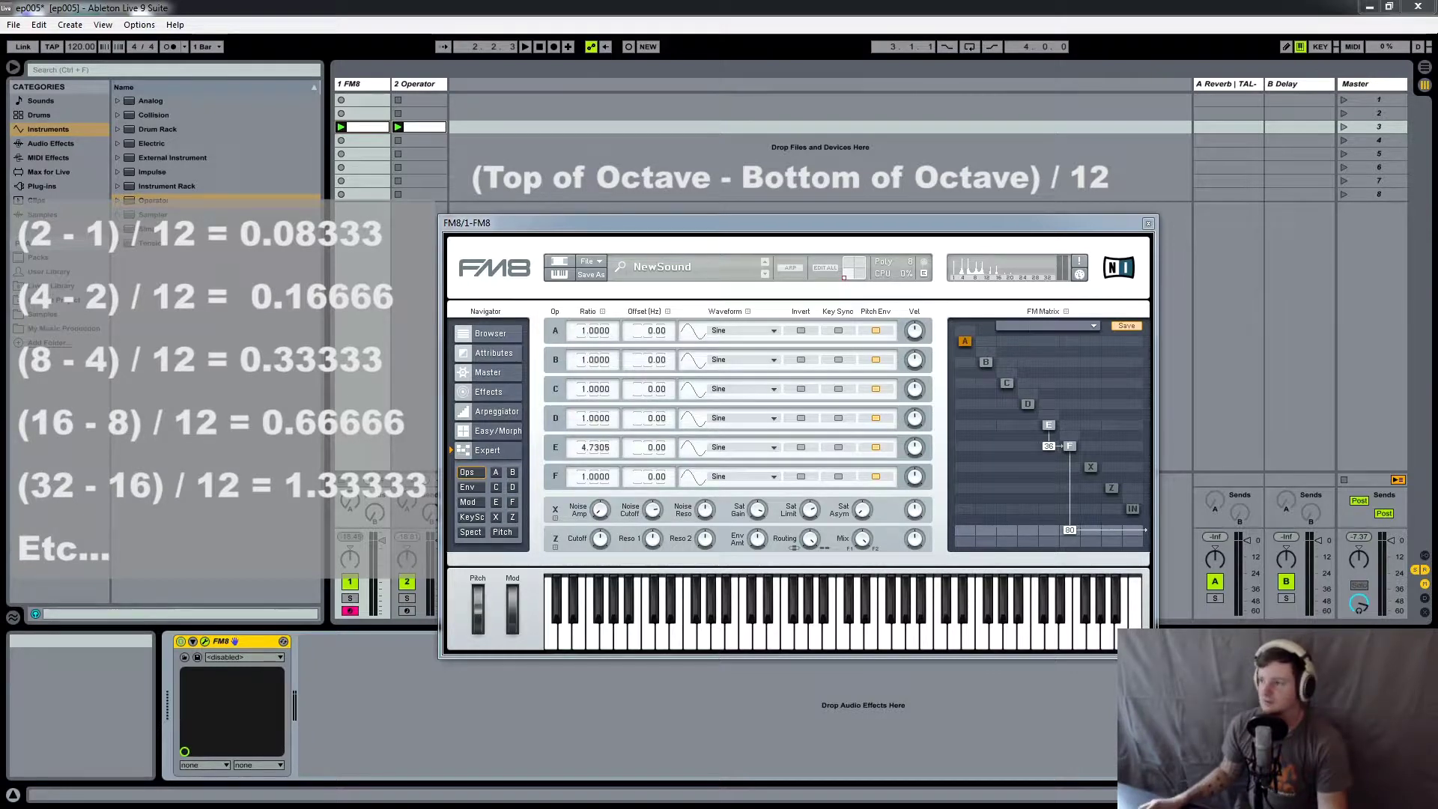
Calculate (8 - 4) / 12 in the Calculator and move its window clear of the FM8 window.
drag(1437, 247, 830, 367)
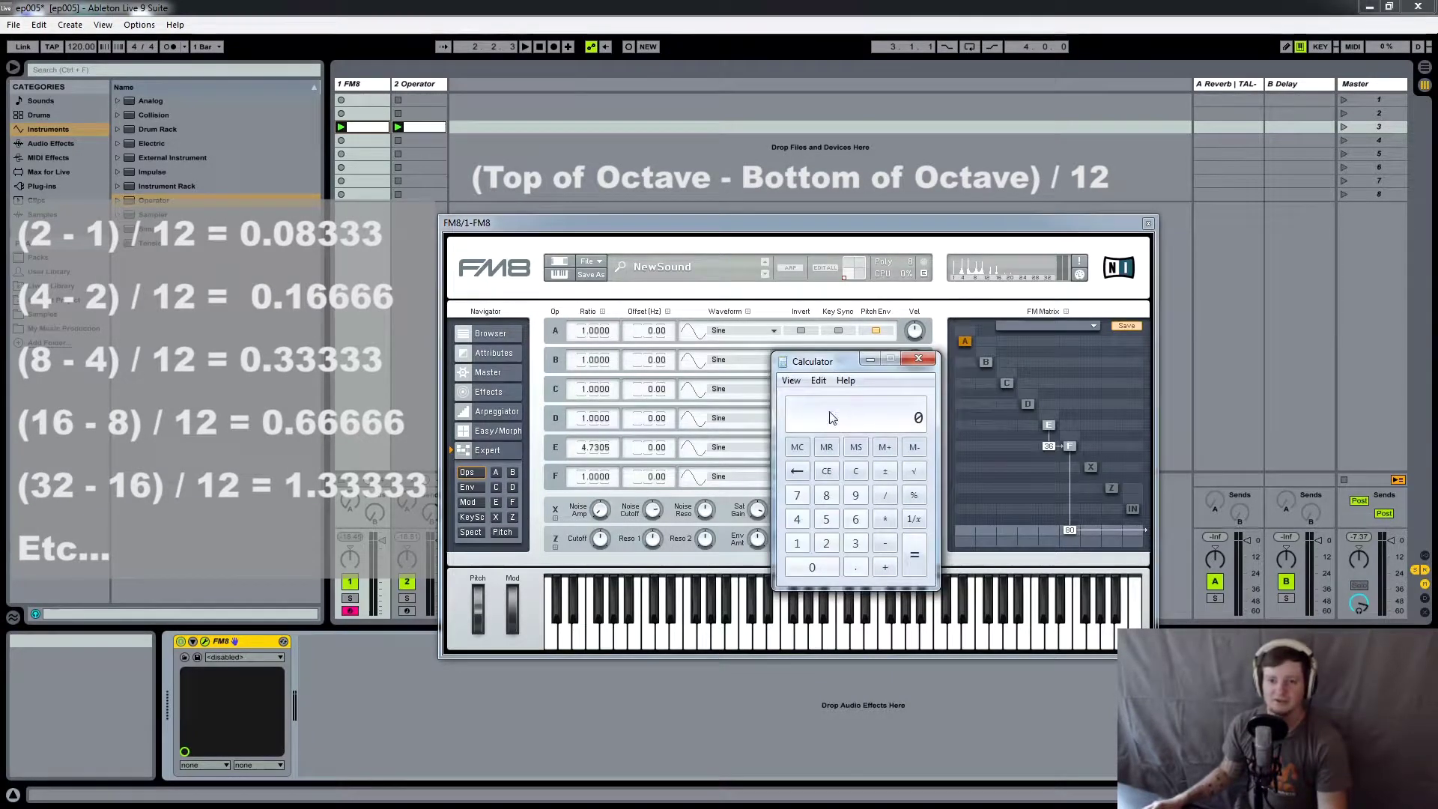
text(8-4)
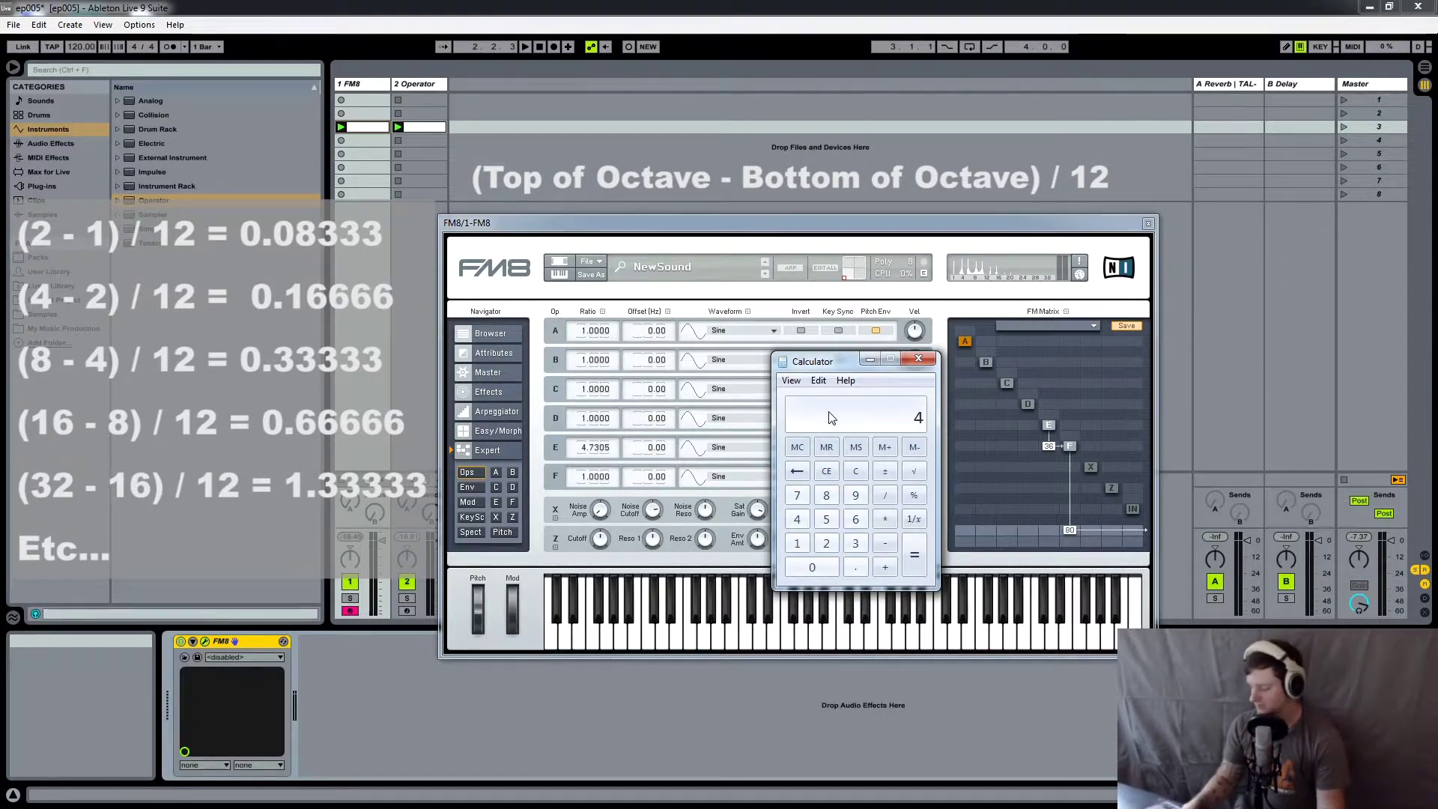
text(/12)
key(Return)
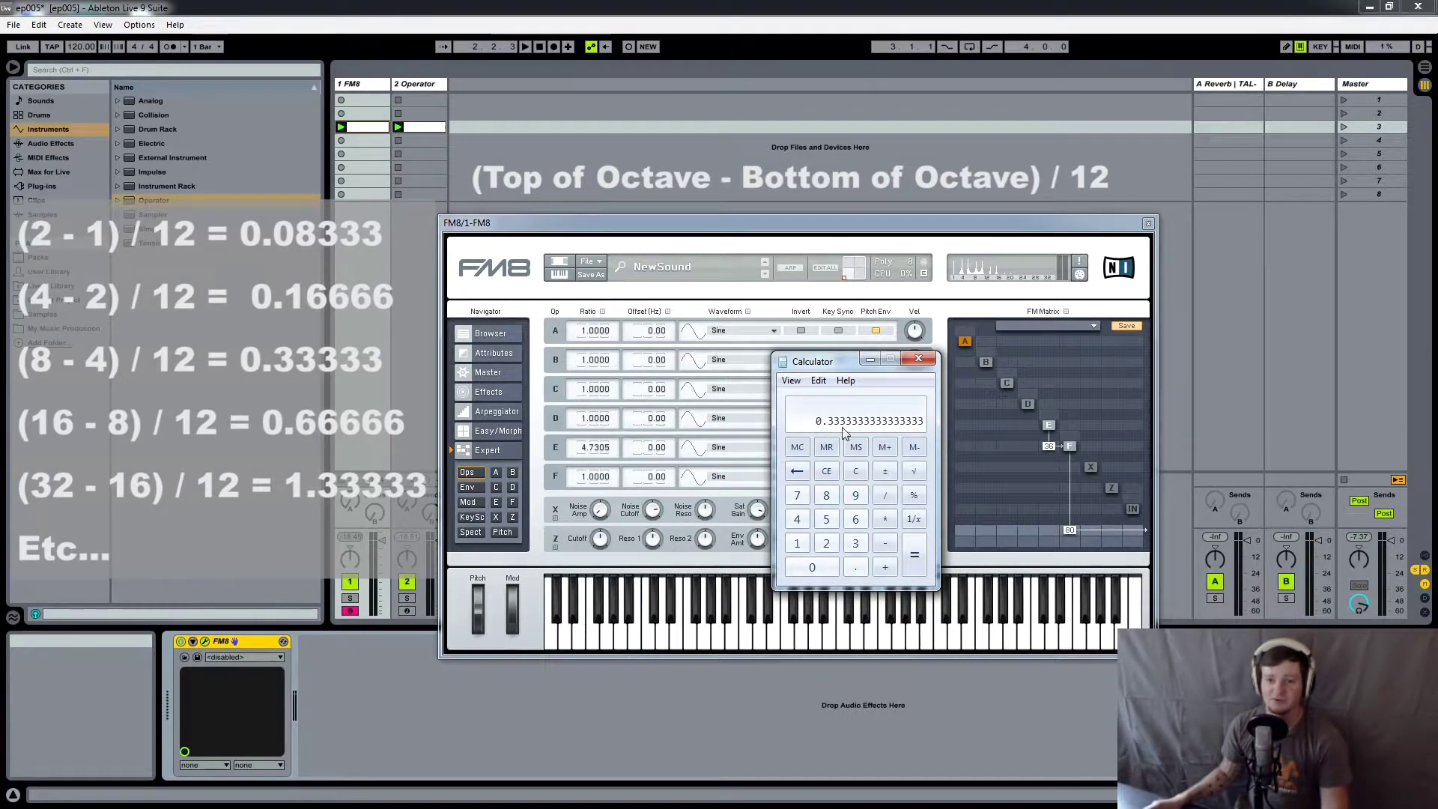
drag(833, 367, 1226, 355)
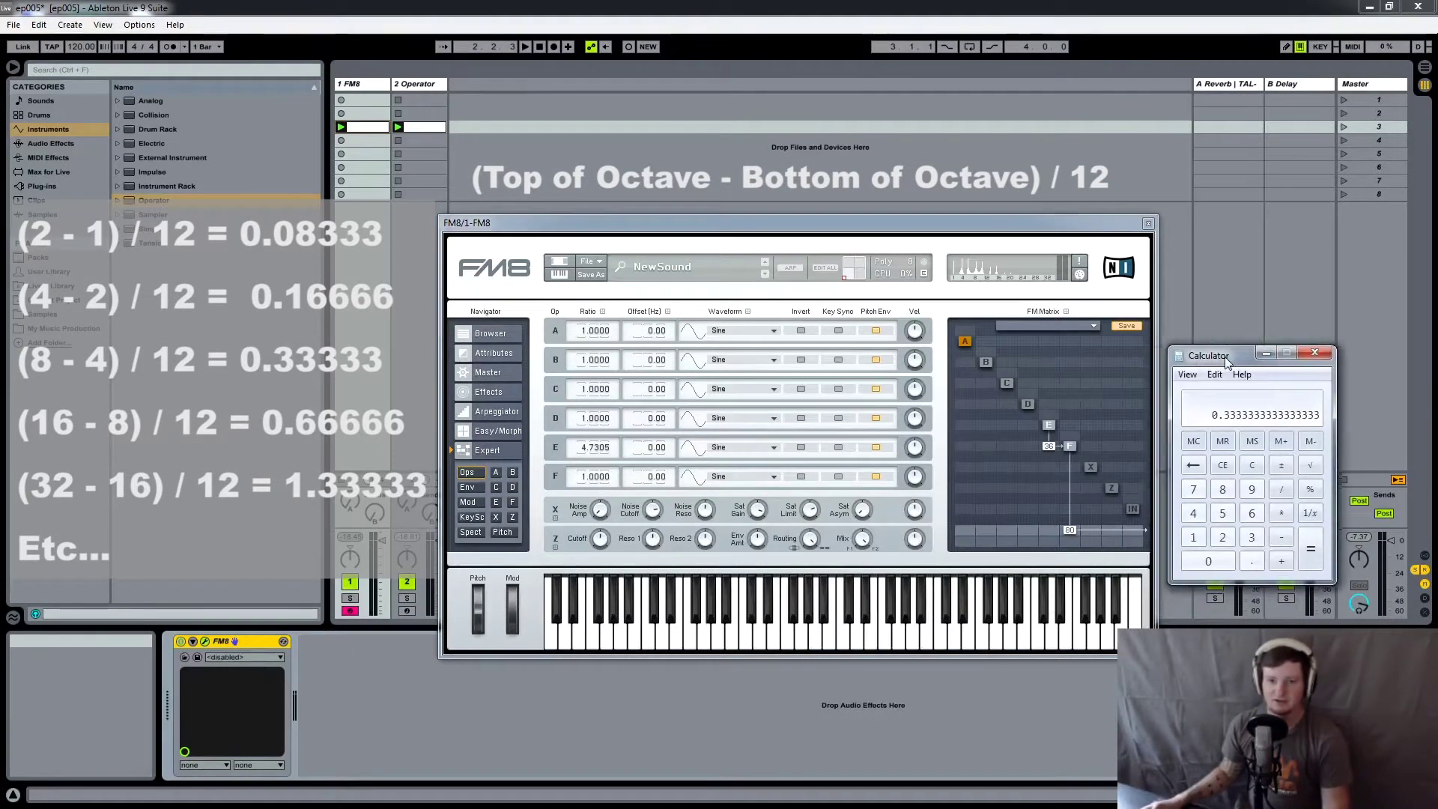
Step operator E's ratio to 4.0000 and down to 2.0000, and set it to 4.3333.
click(579, 449)
key(BackSpace)
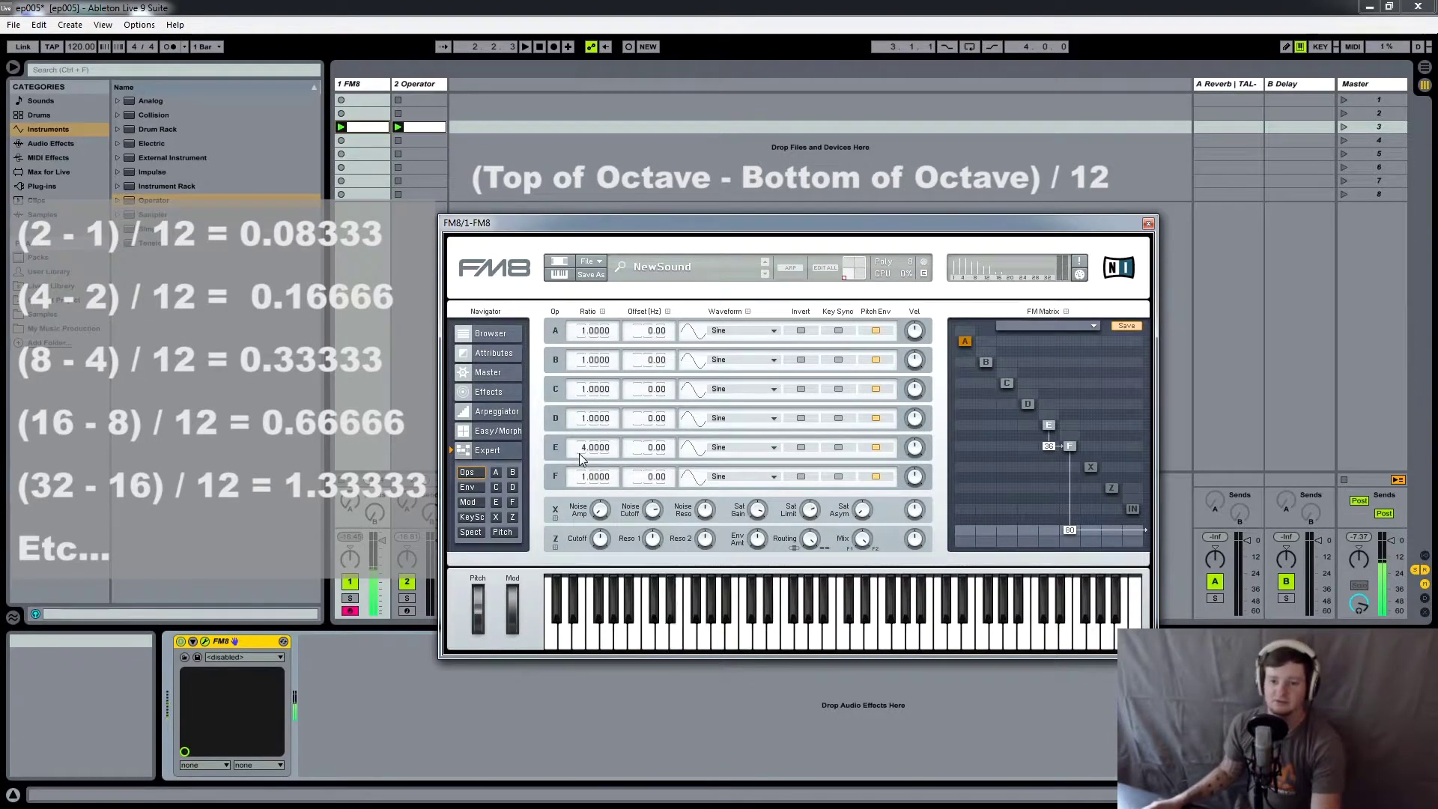
scroll(578, 452, down, 2)
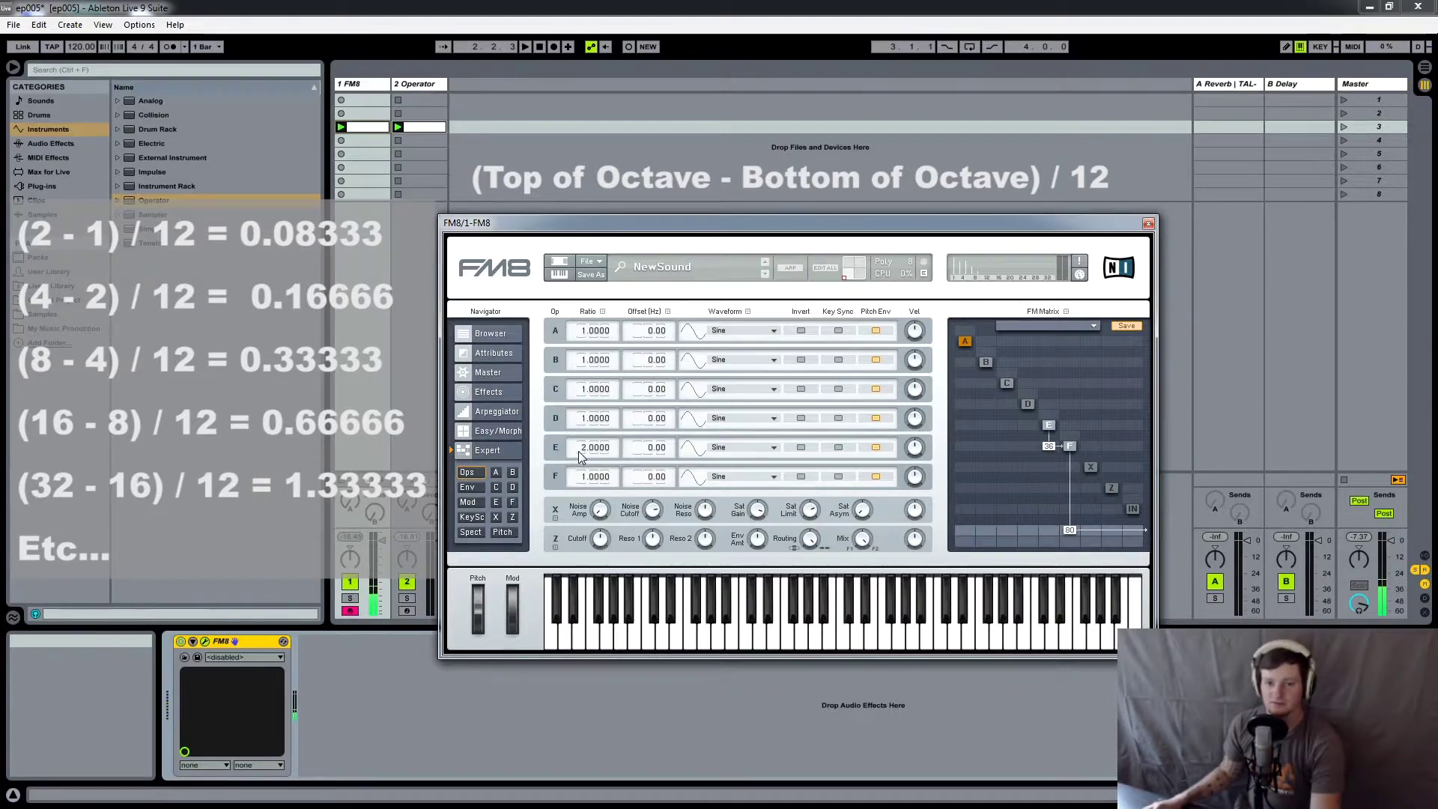
scroll(576, 451, down, 1)
double_click(578, 447)
text(1.33333)
key(Return)
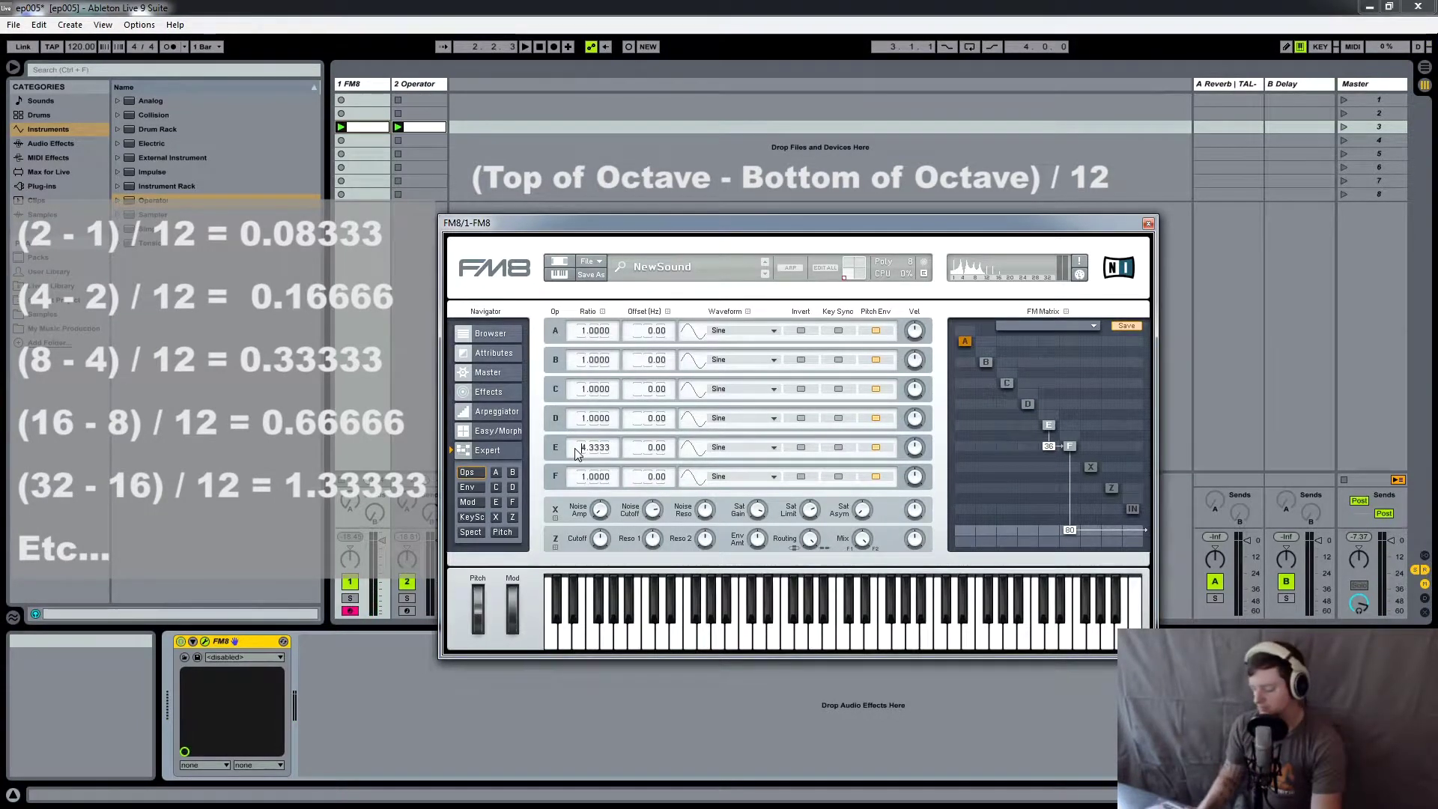
Raise operator E's ratio in semitone steps to 4.6666, 4.9999 and on to 5.6666.
double_click(577, 453)
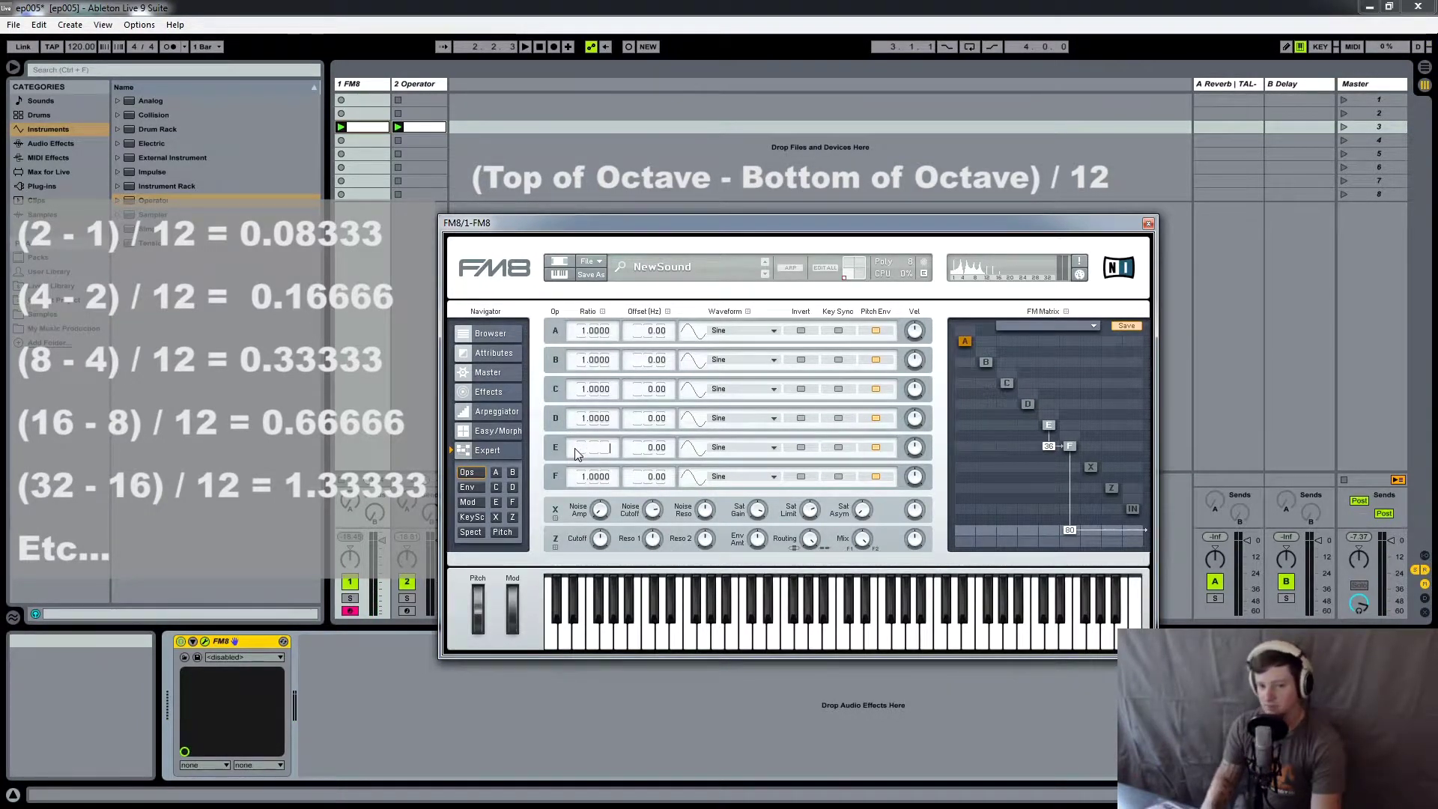
text(4.66666)
key(Return)
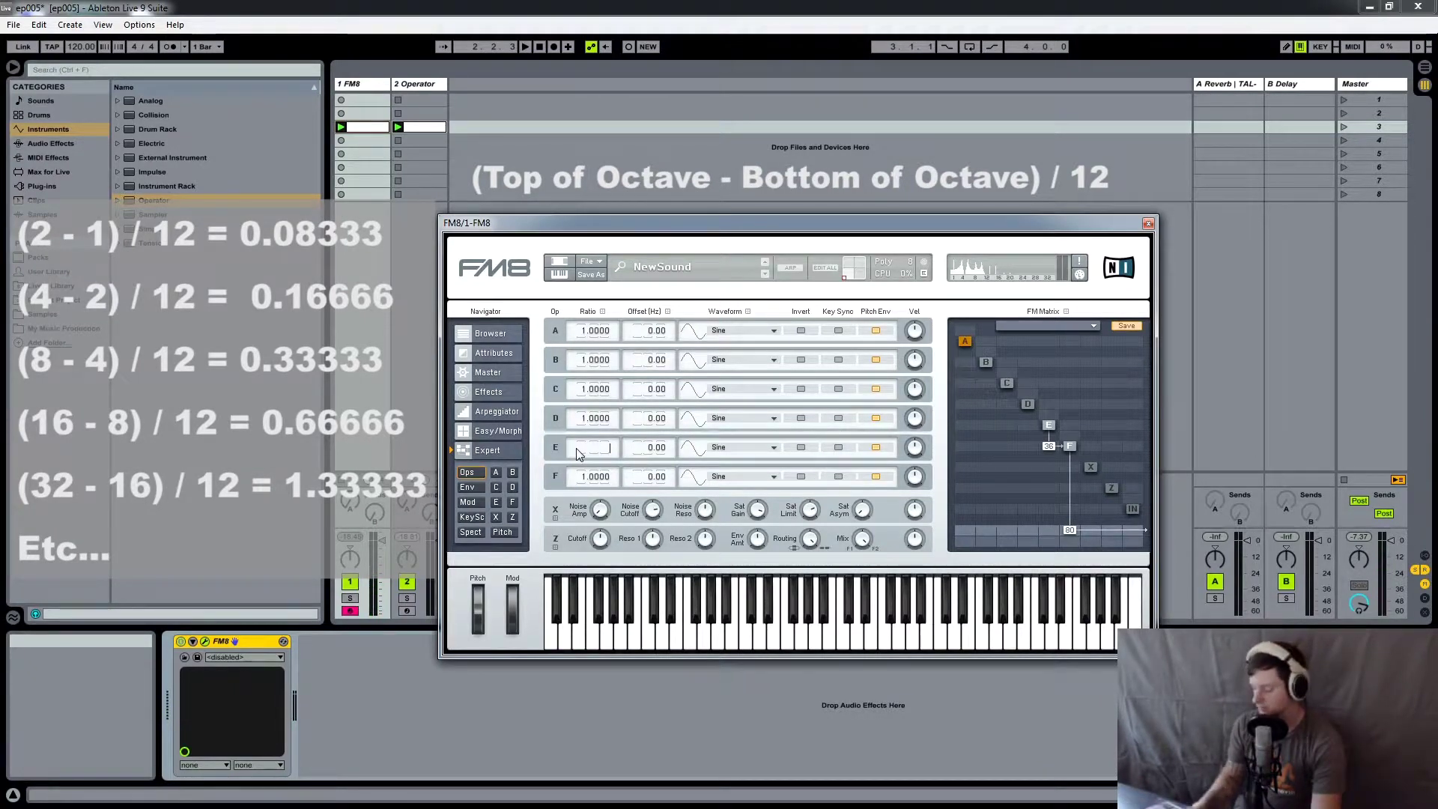
text(4.9999)
key(Return)
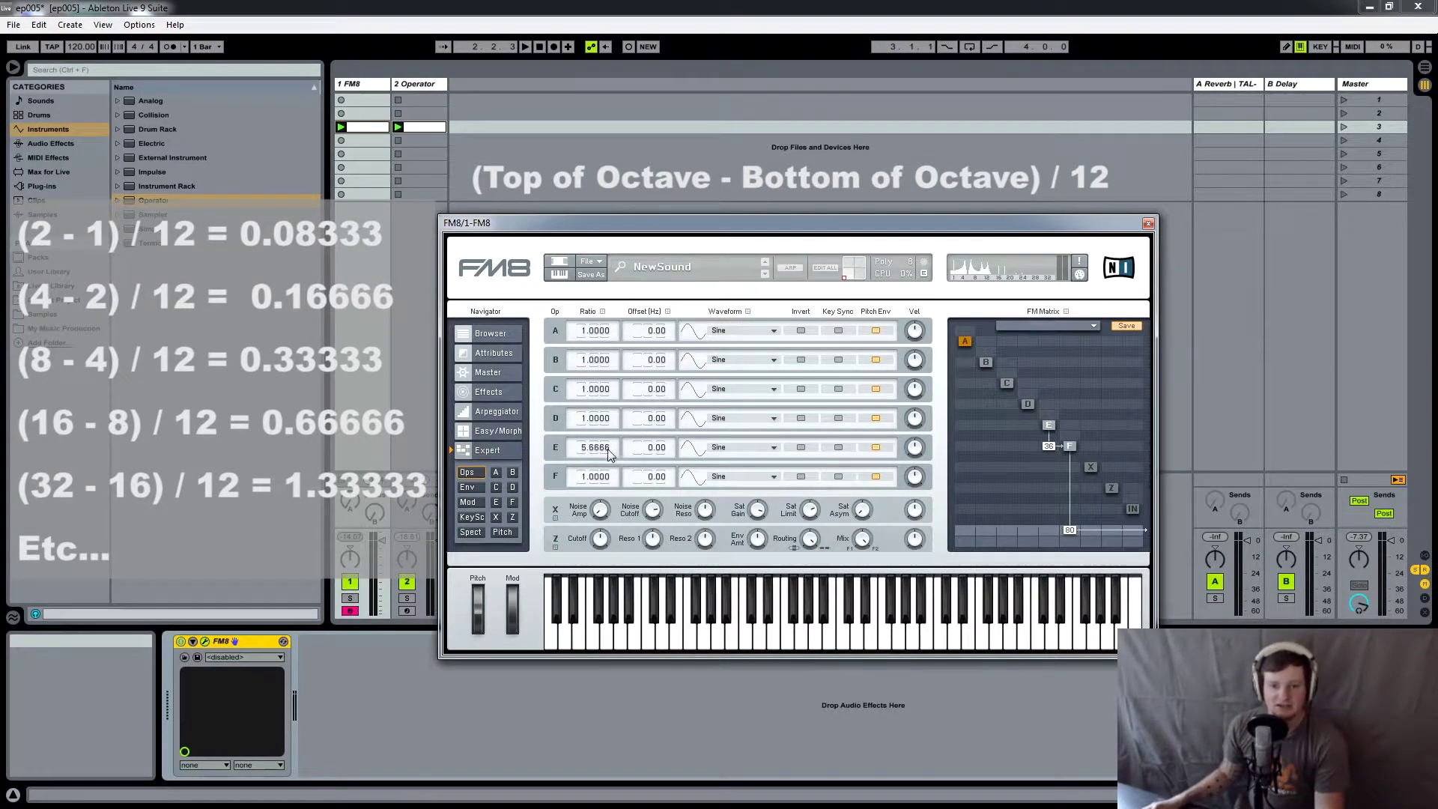
Fine-tune the last decimals of operator E's ratio to 5.6670, 5.6665 and 5.6643.
scroll(615, 450, up, 4)
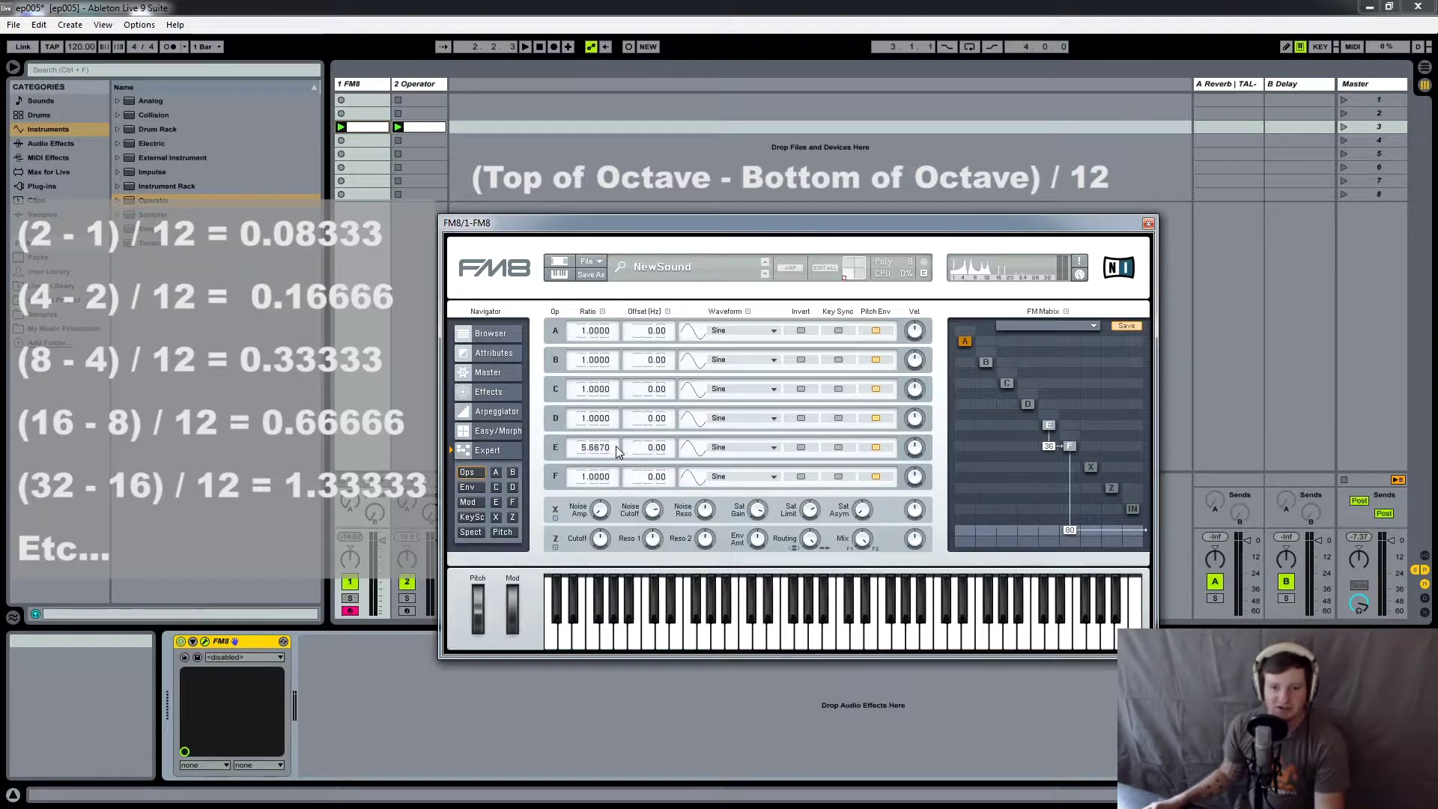
scroll(616, 450, down, 5)
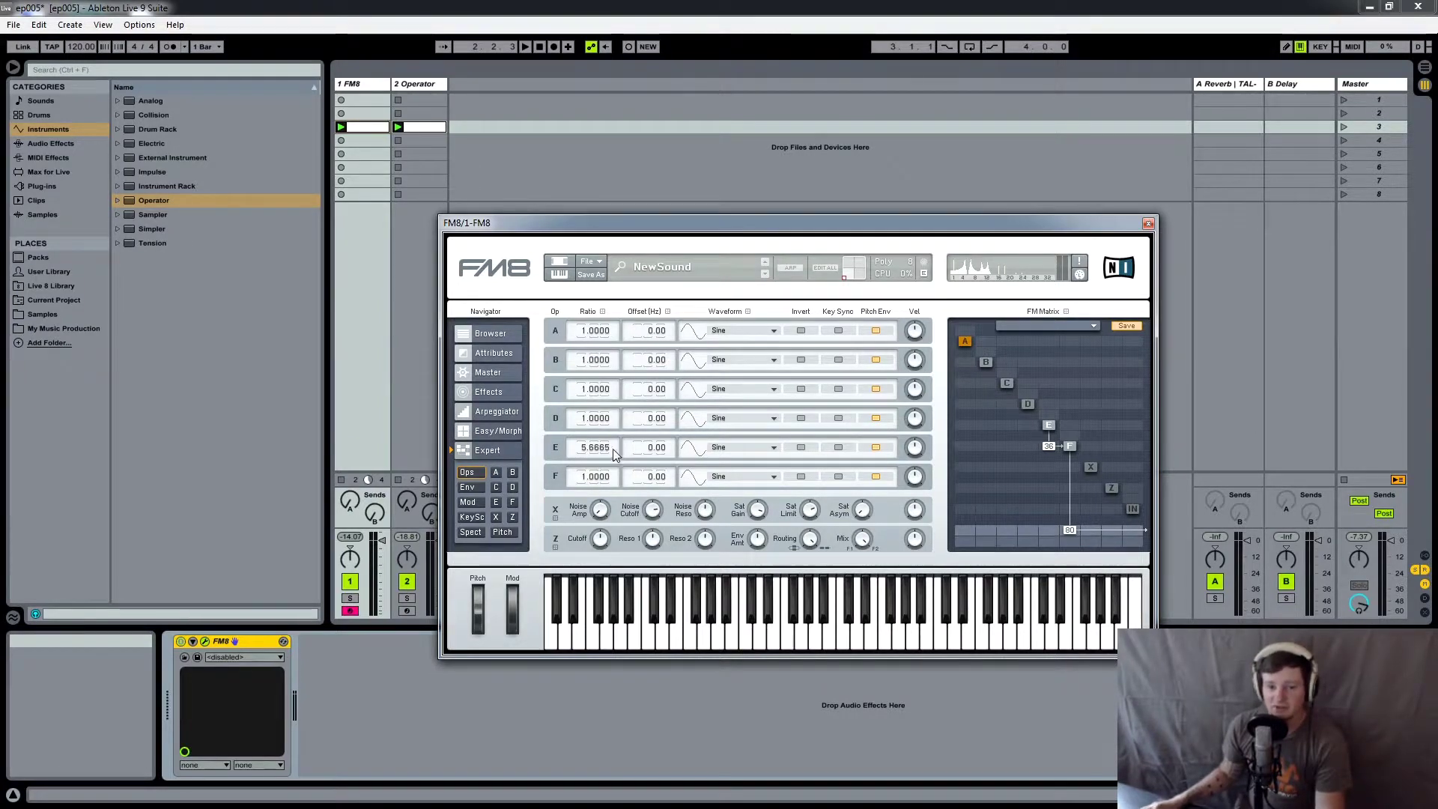
drag(610, 453, 612, 469)
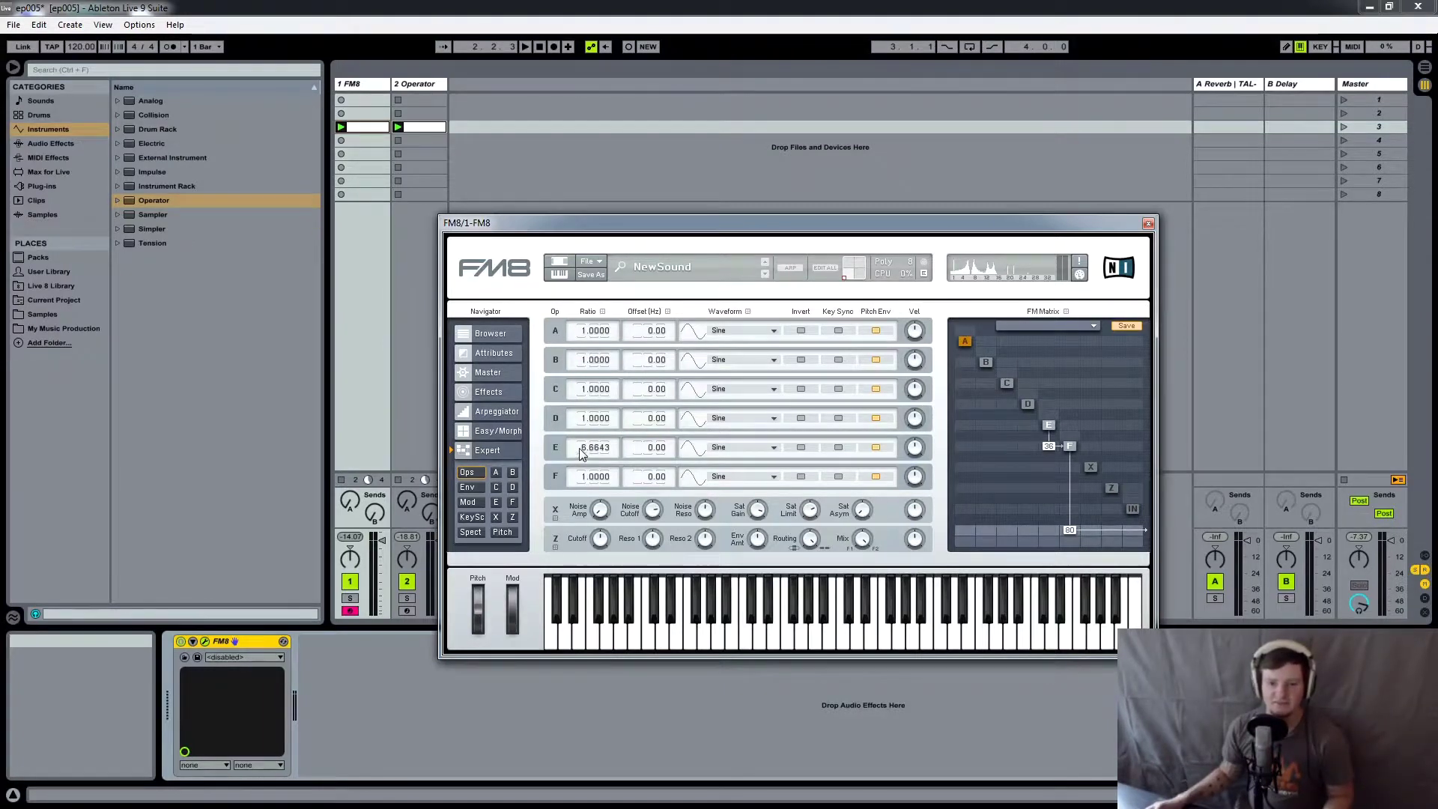
Set operator E's ratio to 1.0000, and detune its decimals upwards through values such as 1.0022 and 1.0170.
double_click(592, 447)
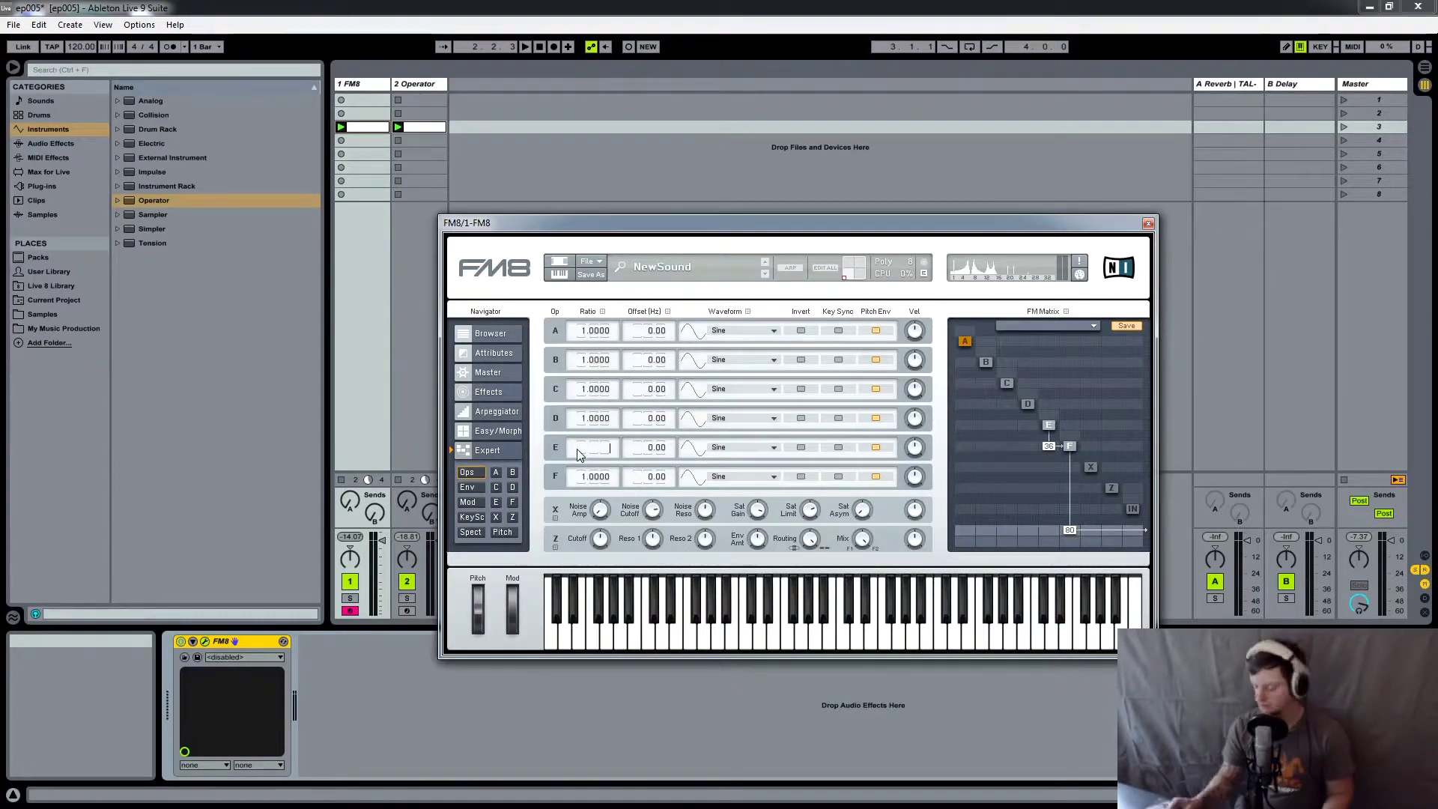
text(1)
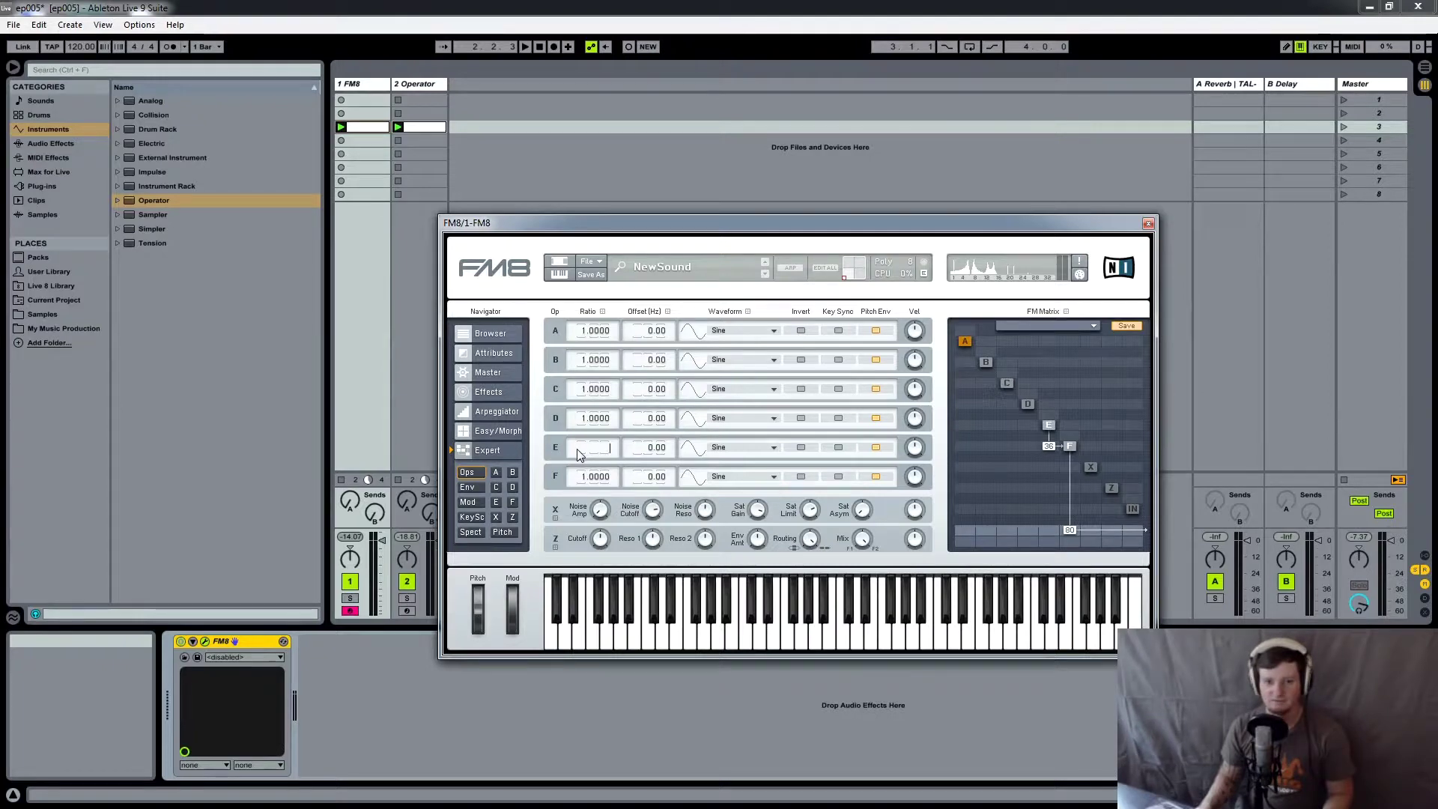
key(Return)
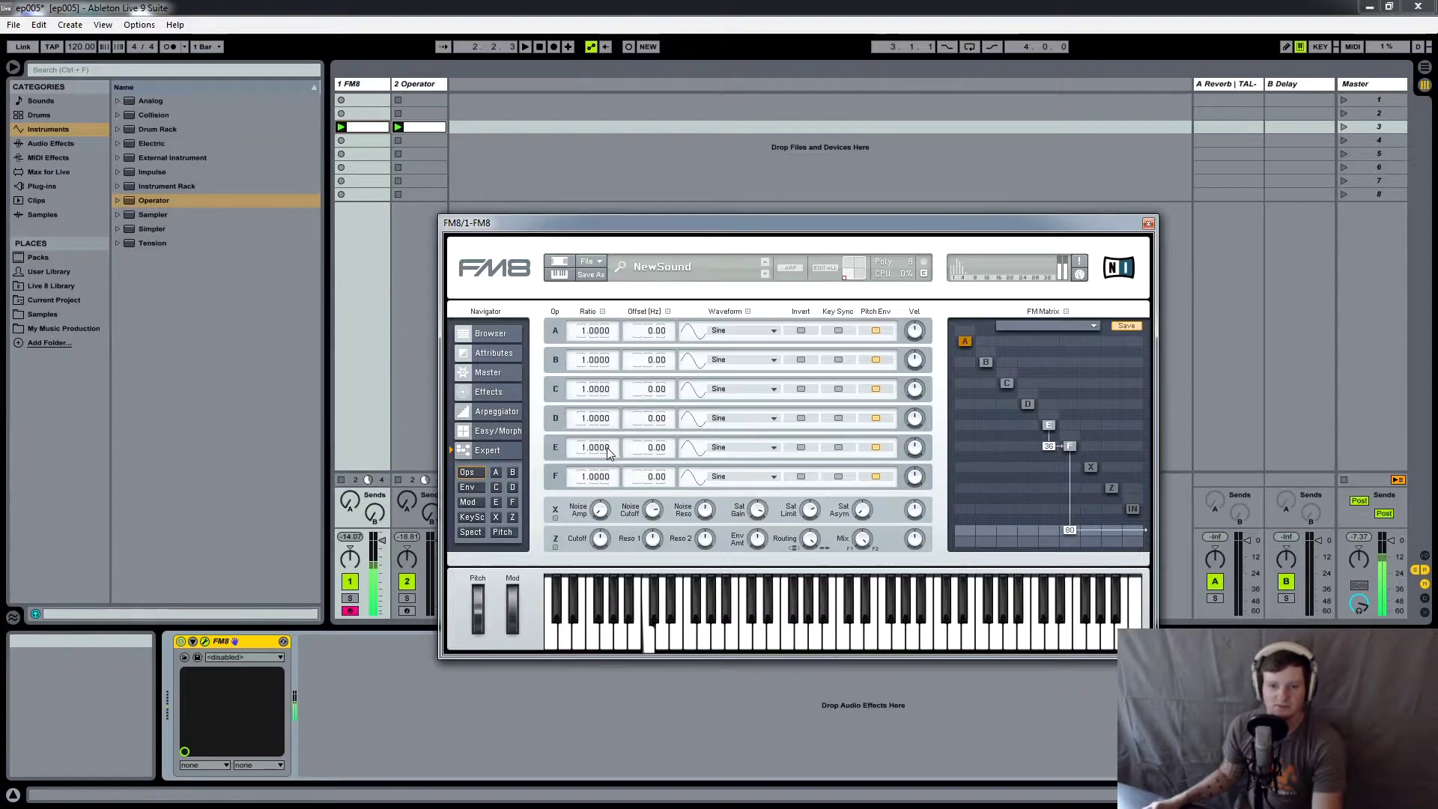
drag(614, 447, 615, 437)
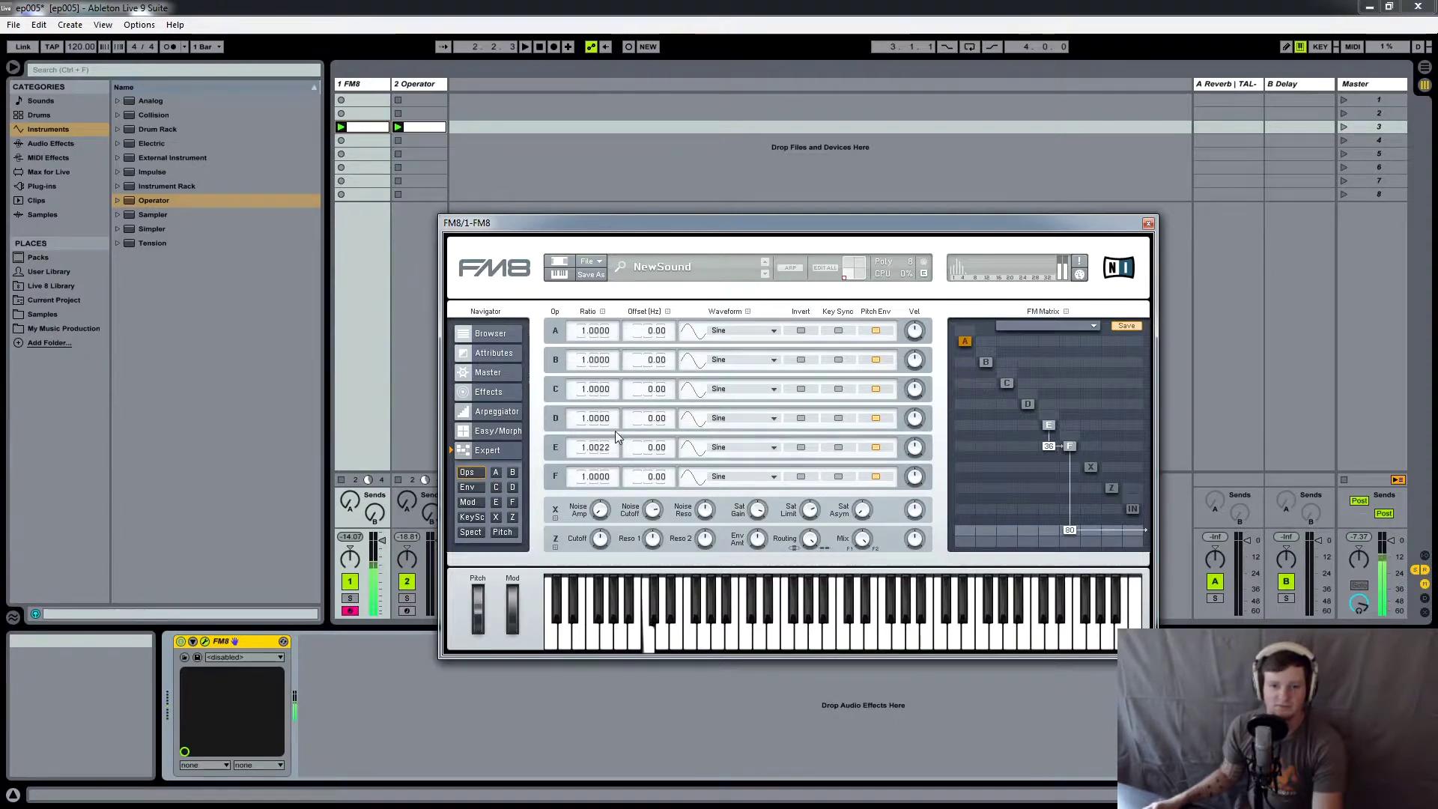
drag(616, 436, 633, 322)
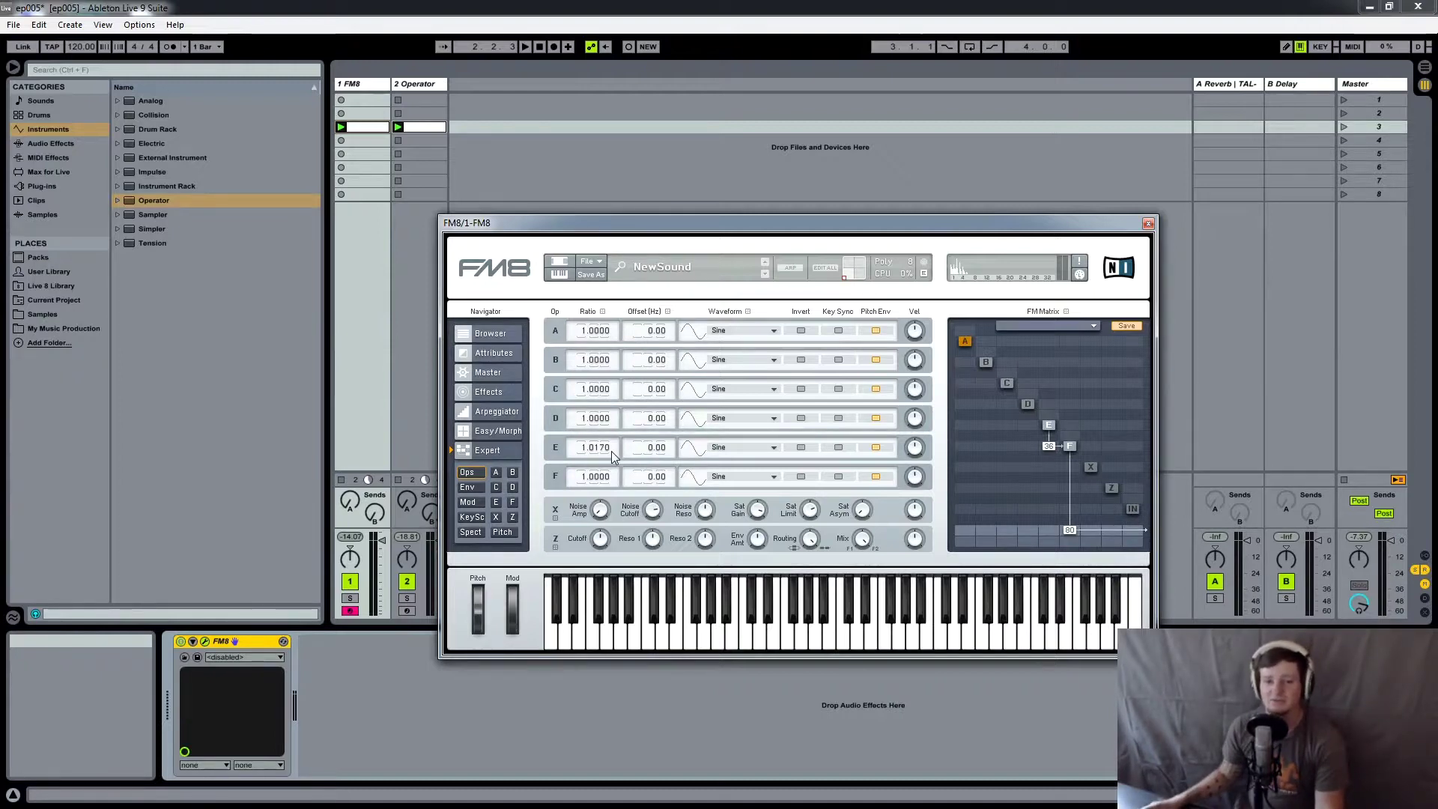
Lower operator E's ratio through 1.0051, 1.0033 and 0.9033, and reset it to 1.0000.
drag(612, 453, 618, 517)
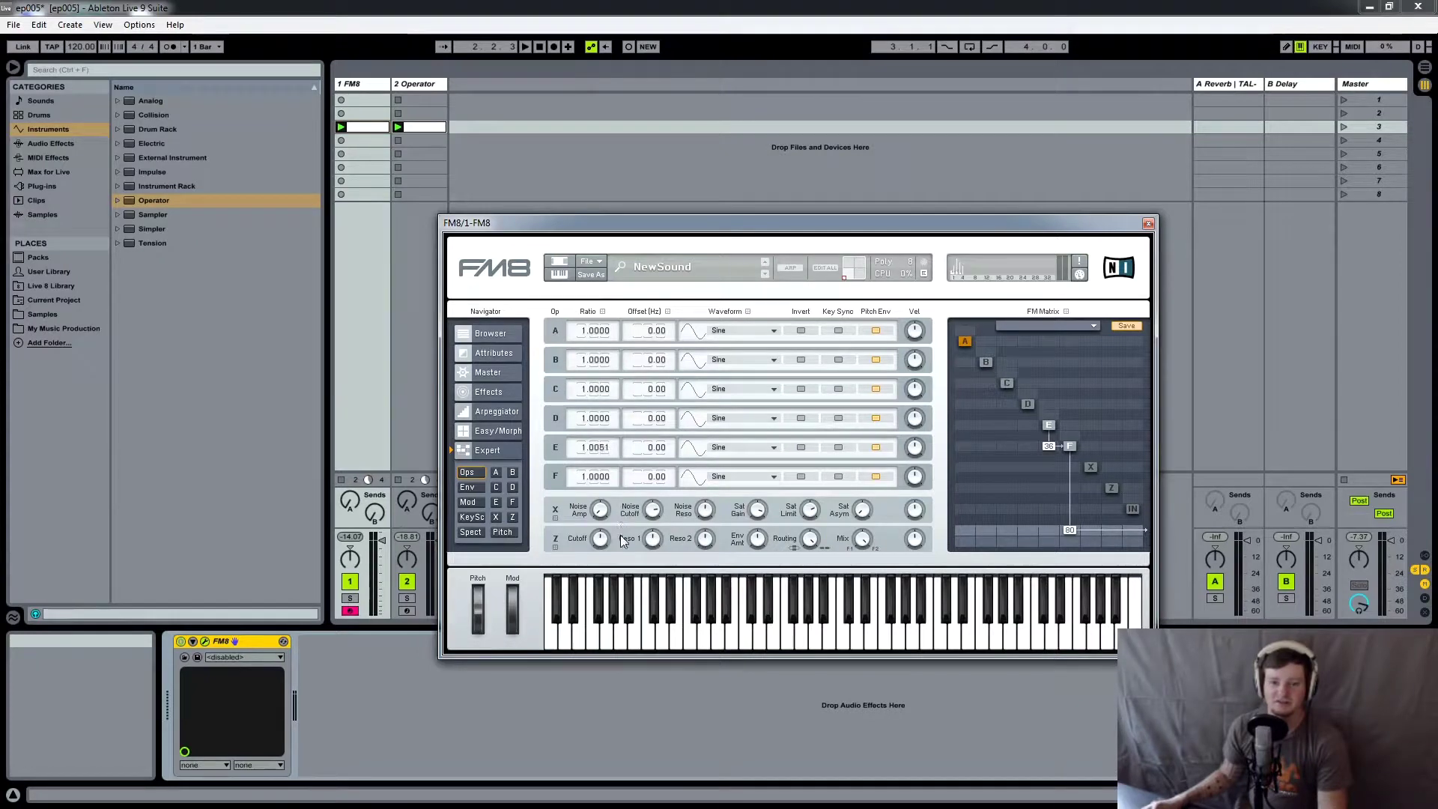
mouse_move(605, 447)
mouse_down()
mouse_move(606, 466)
mouse_move(604, 455)
mouse_up()
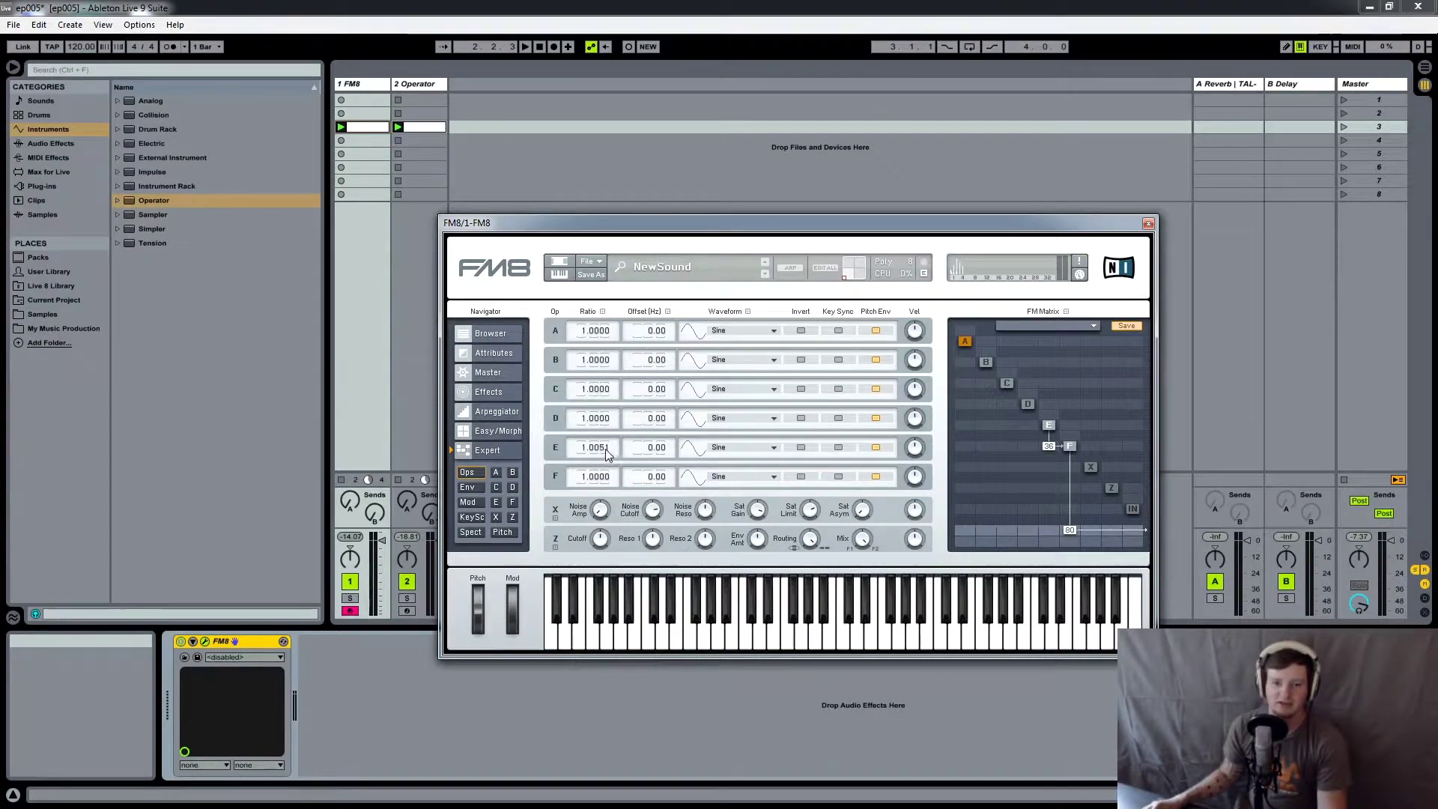
drag(609, 449, 611, 465)
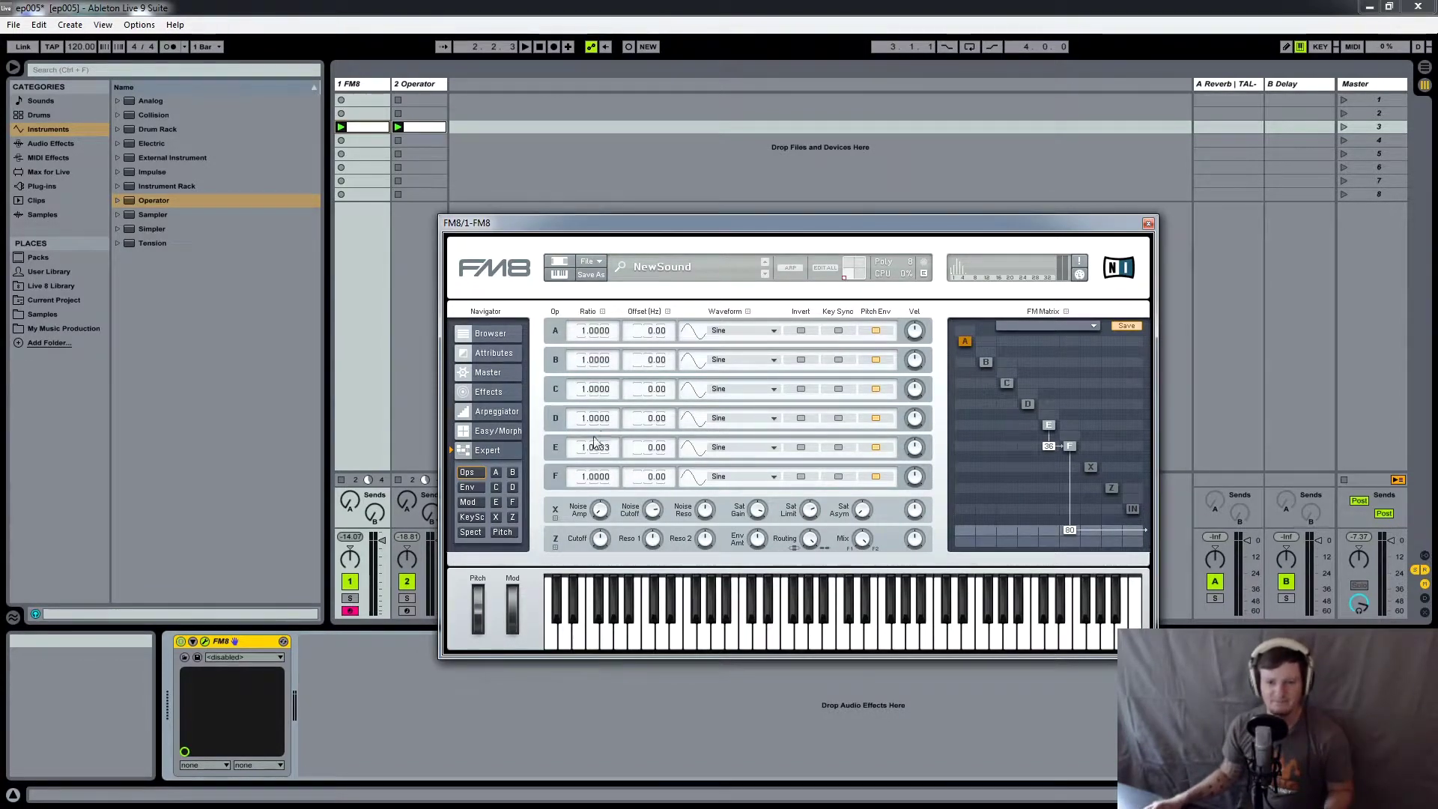
drag(592, 445, 581, 453)
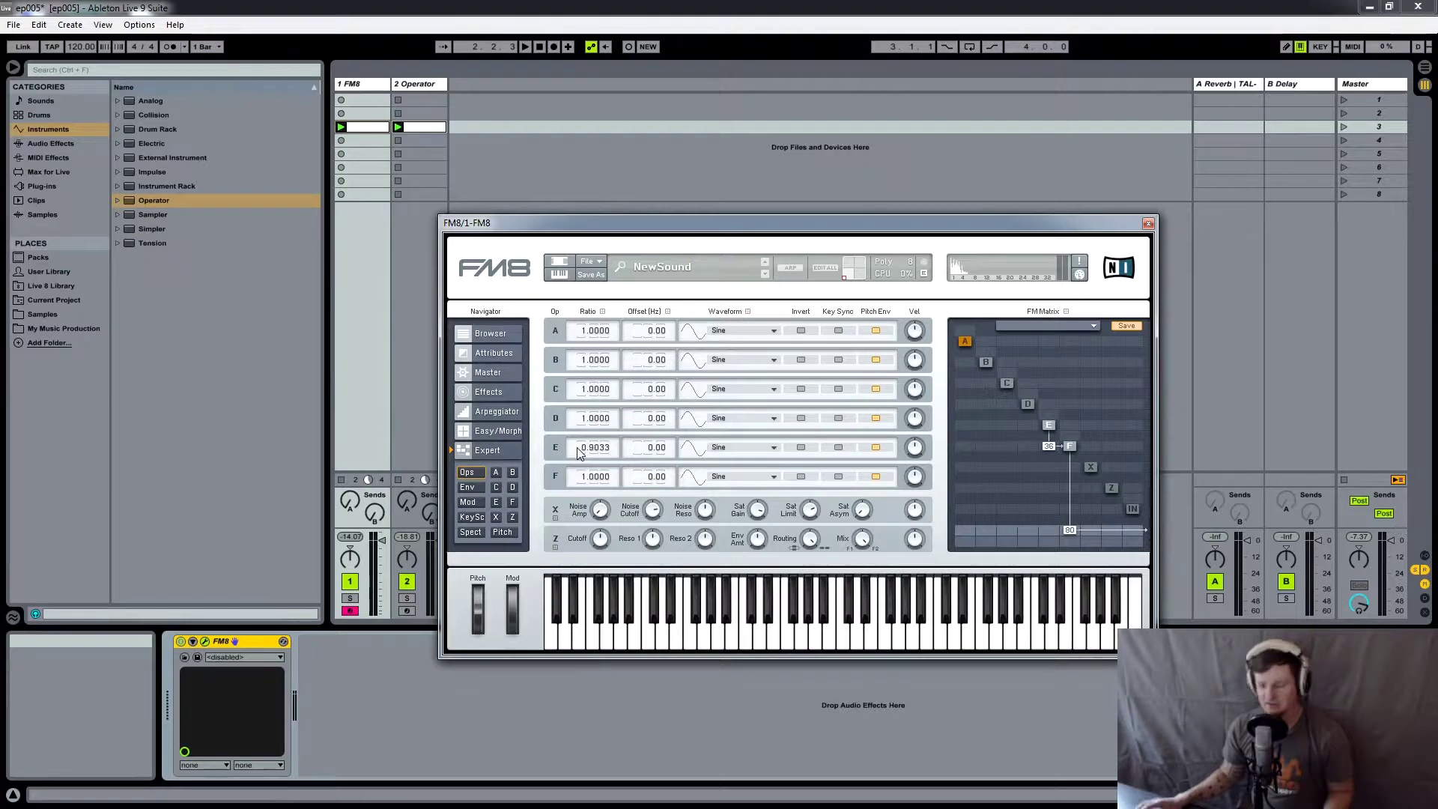
double_click(577, 452)
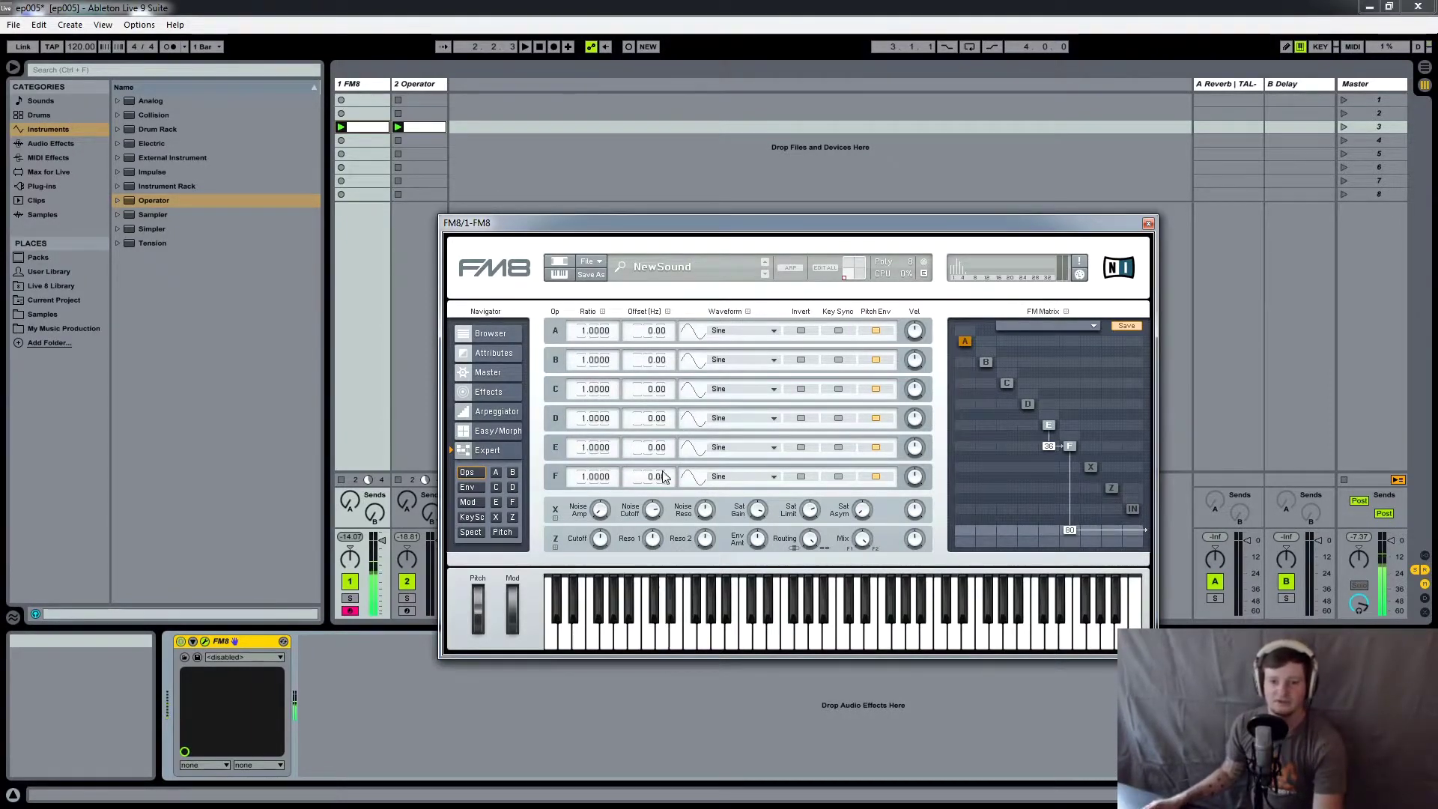
Sweep operator E's frequency offset through values such as 7.59 Hz, and return it to 0.00.
drag(663, 454, 700, 170)
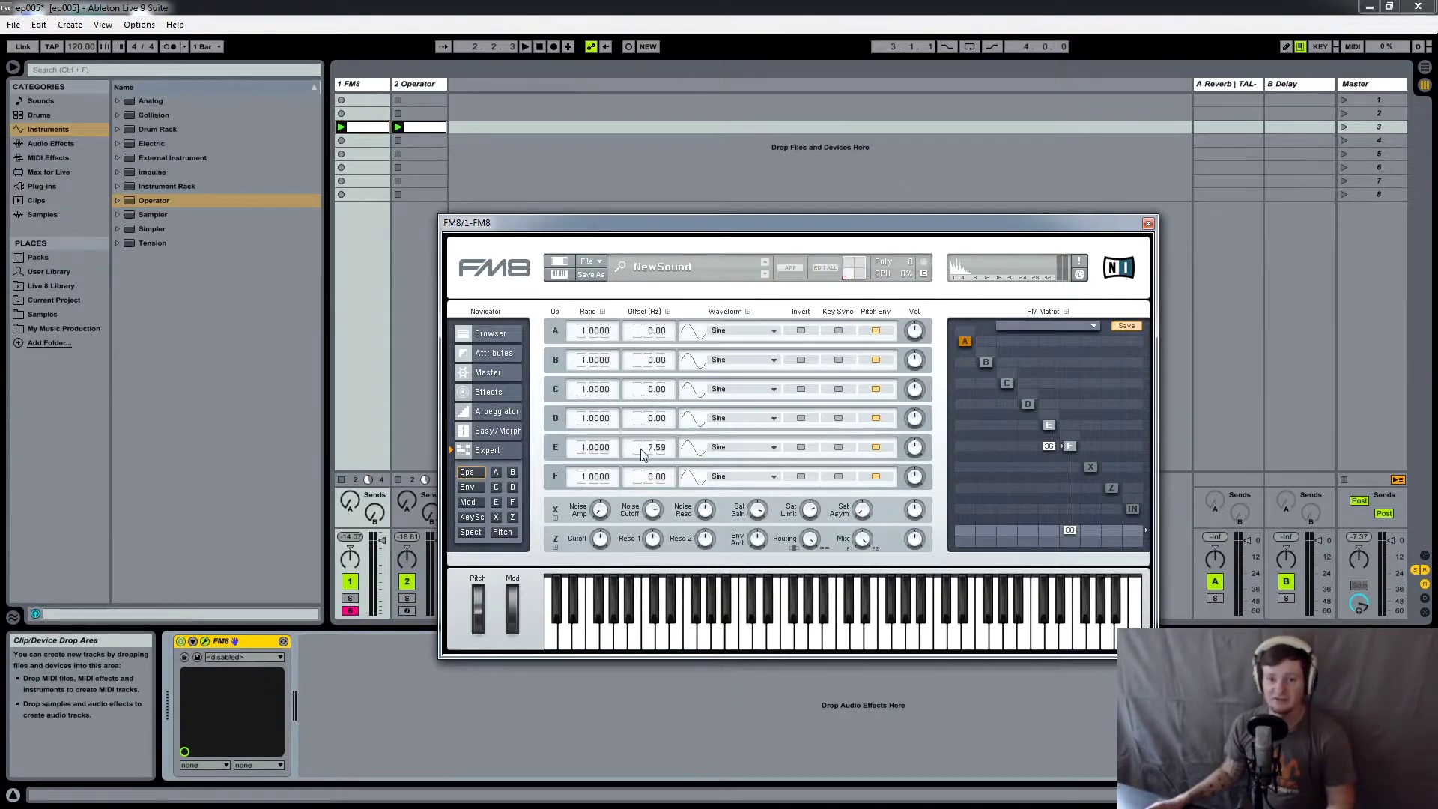
drag(642, 455, 655, 364)
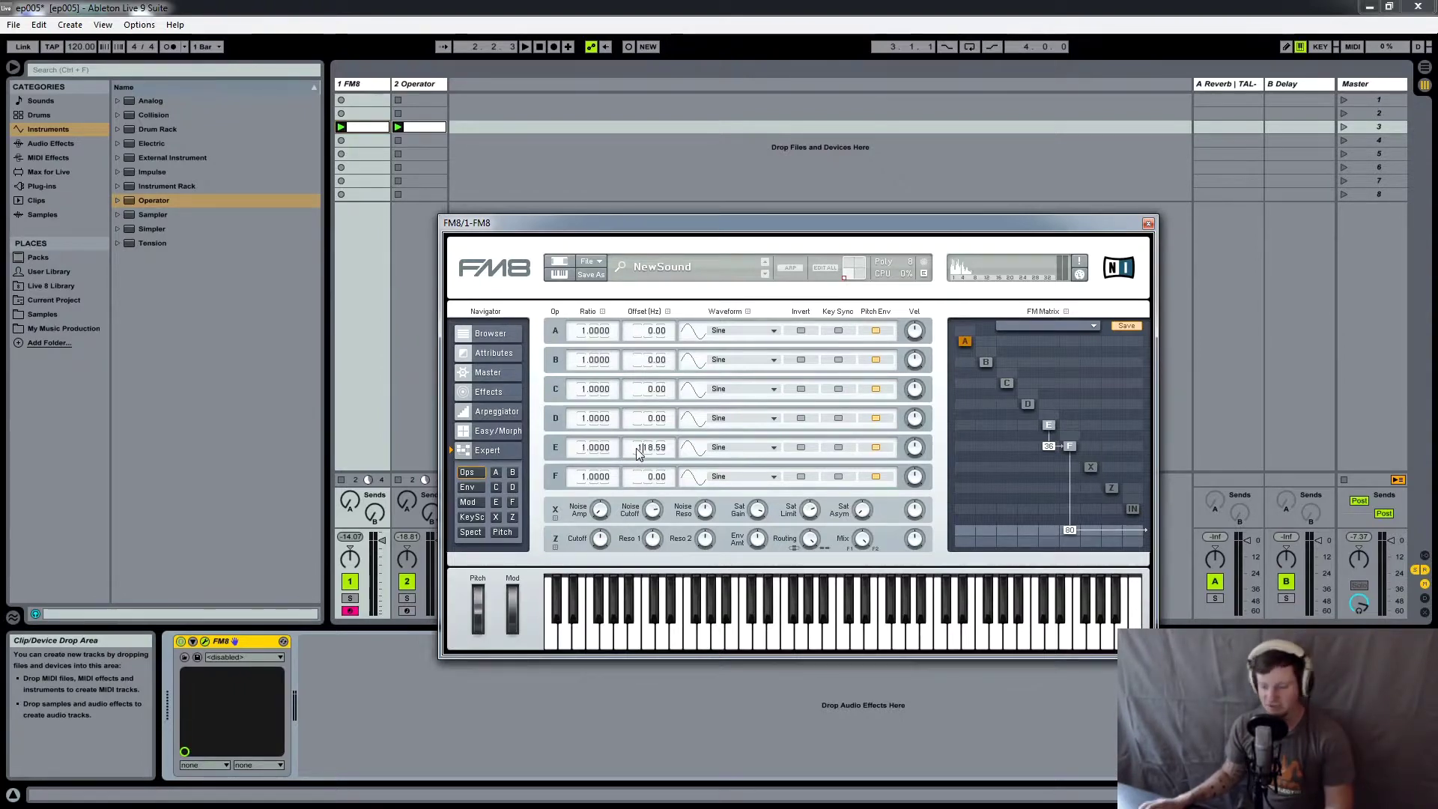
double_click(639, 453)
text(1)
key(Return)
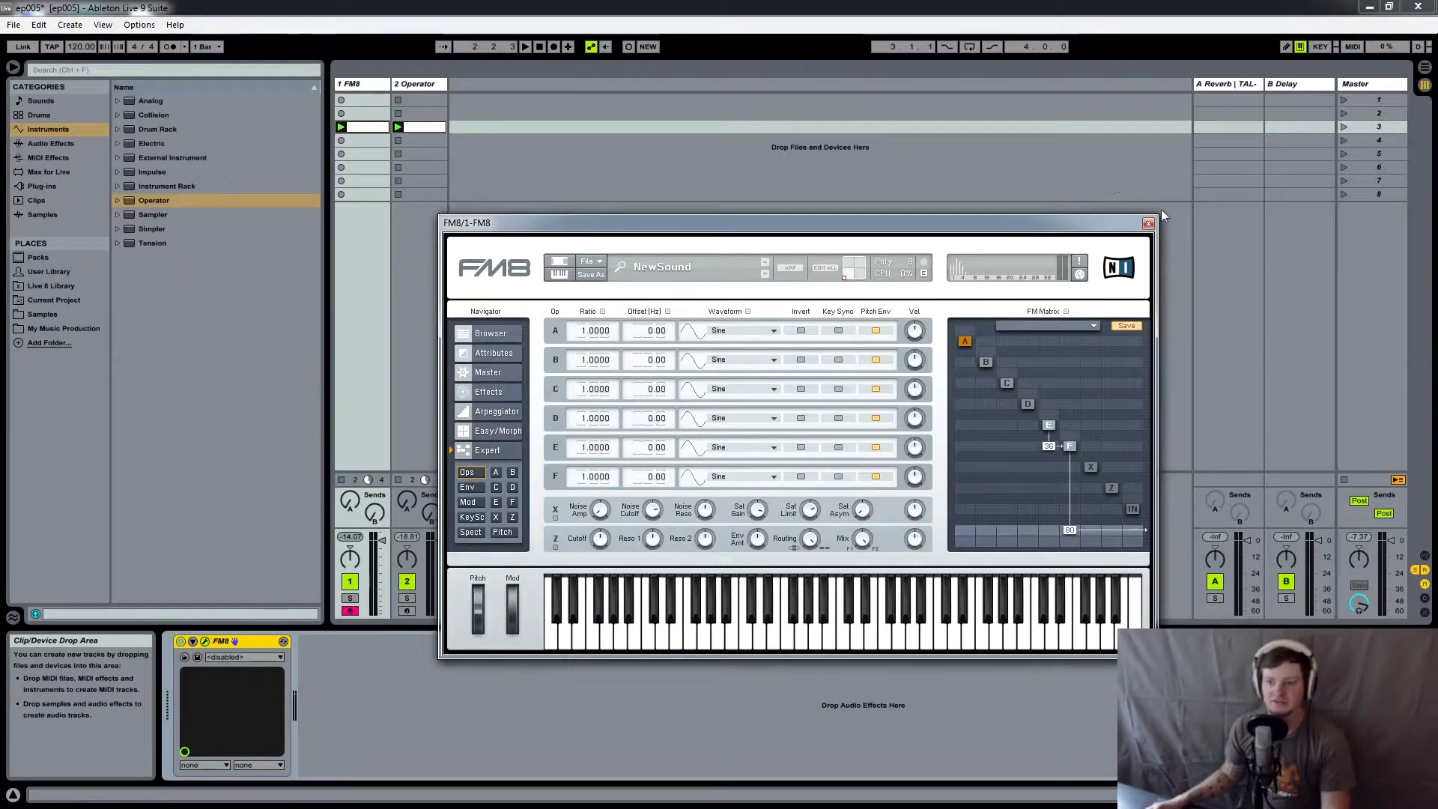
Close the FM8 window, show the Operator track's device, and sweep oscillator B's Coarse value up to 16 and back to 1.
click(1148, 223)
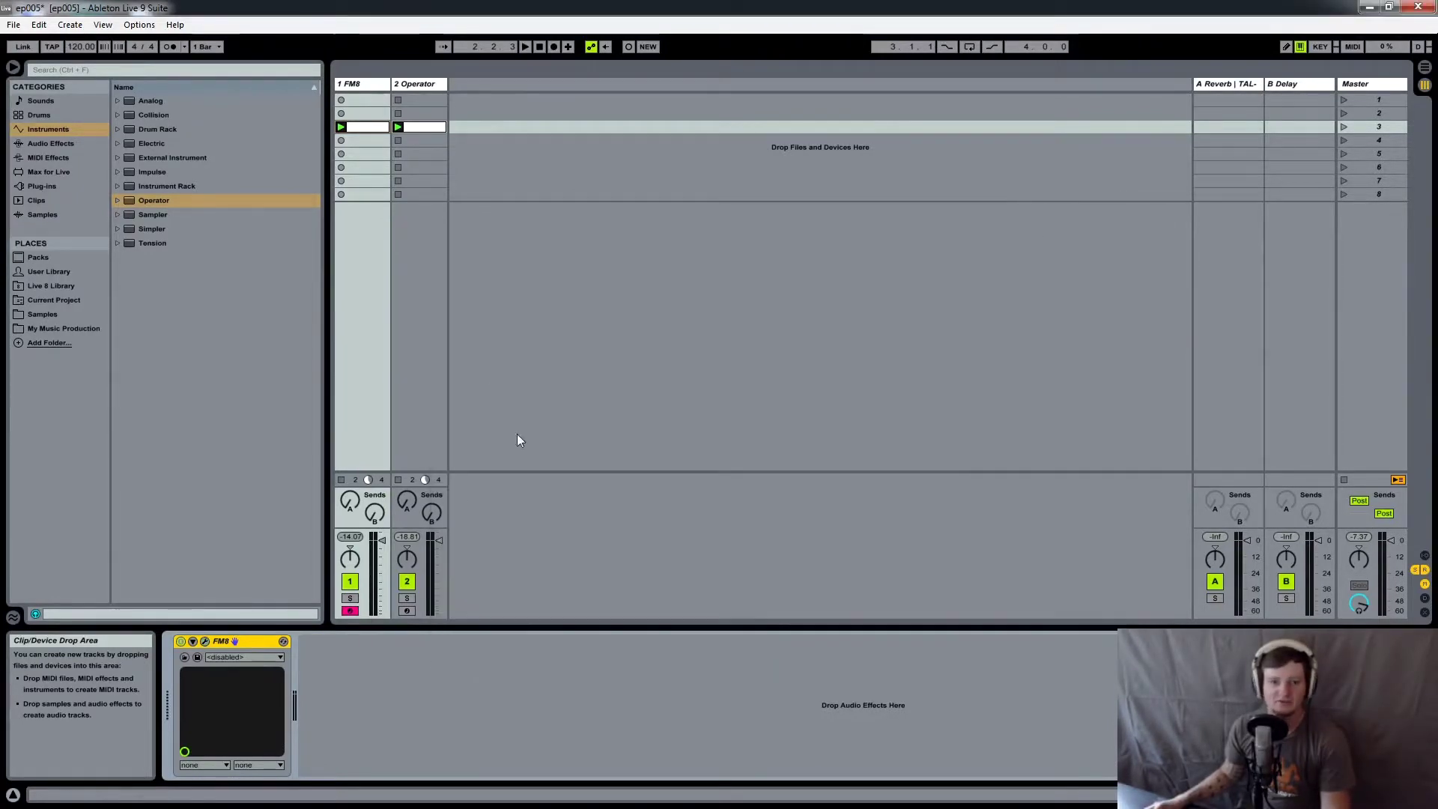
click(413, 86)
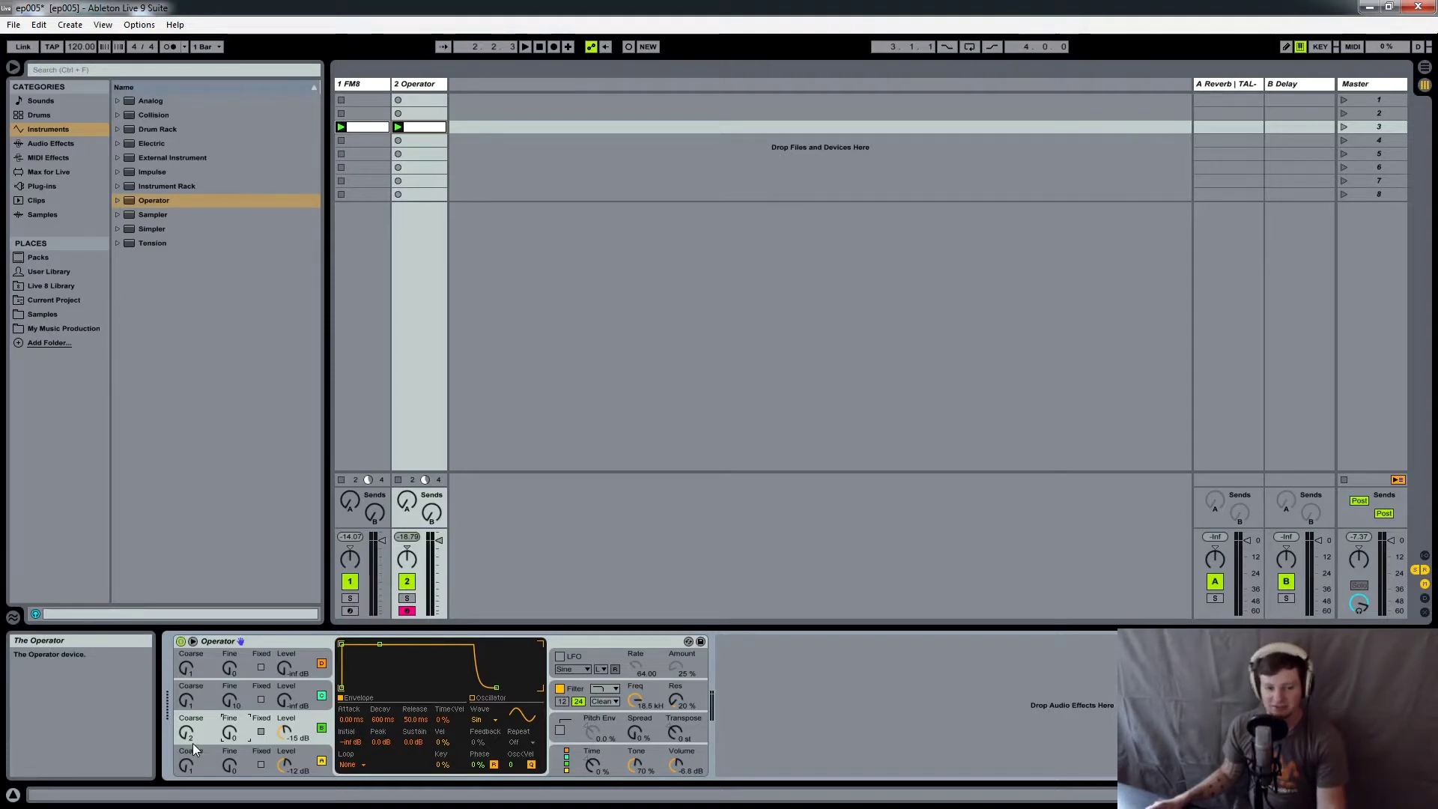
drag(190, 737, 191, 721)
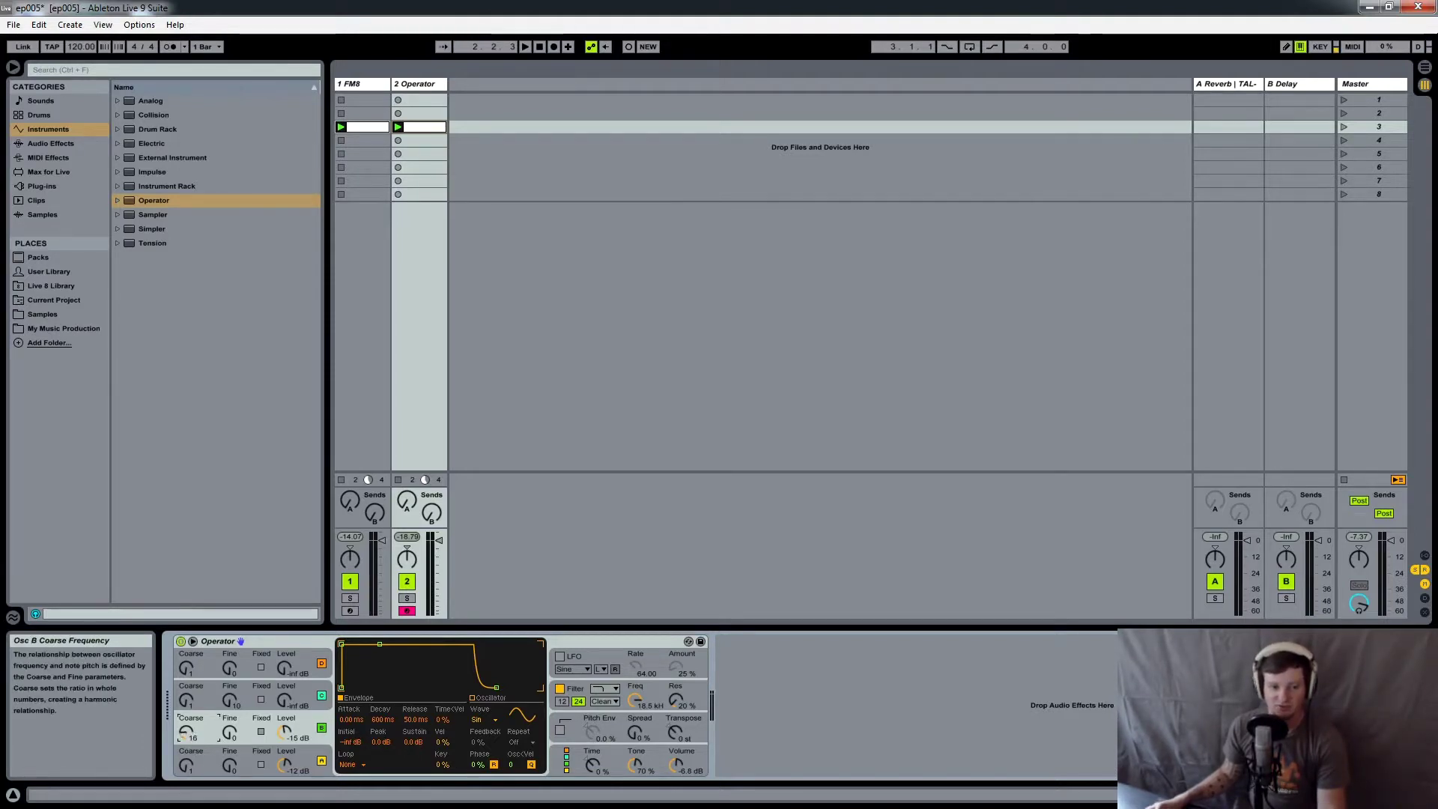
drag(190, 722, 192, 744)
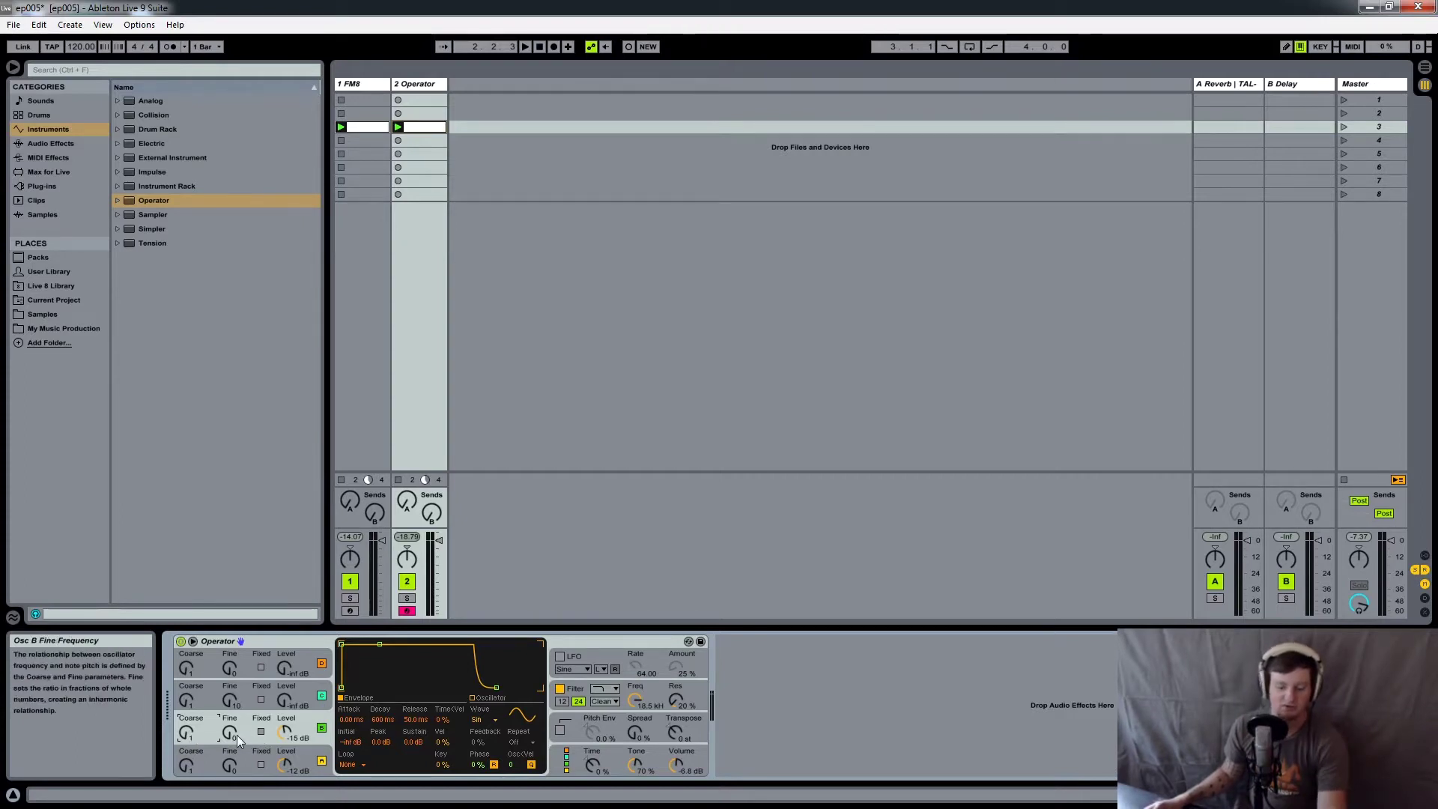
Raise oscillator B's Fine value to 1000, and compare it with Coarse at 2 and Fine reset to 0.
drag(236, 742, 236, 660)
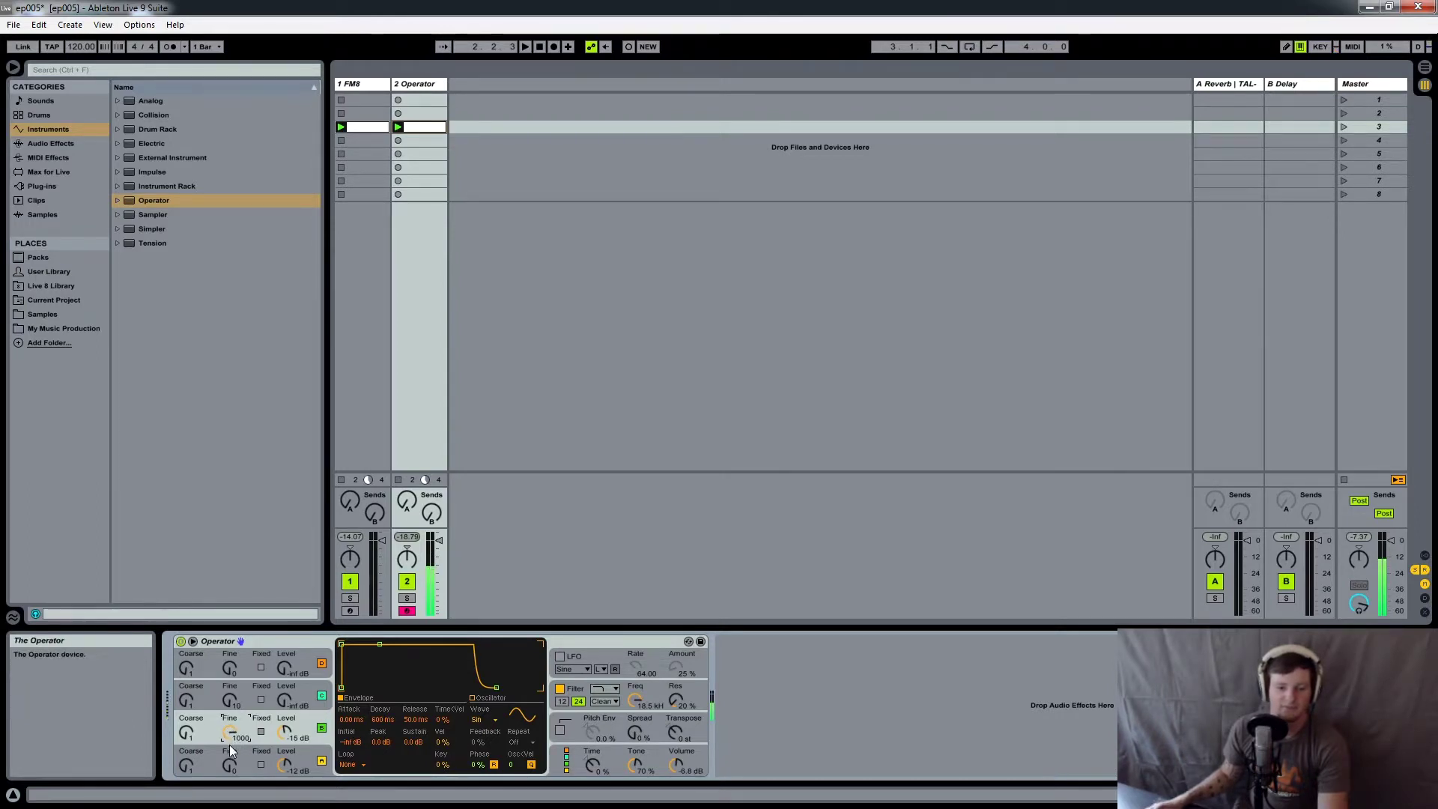
click(187, 732)
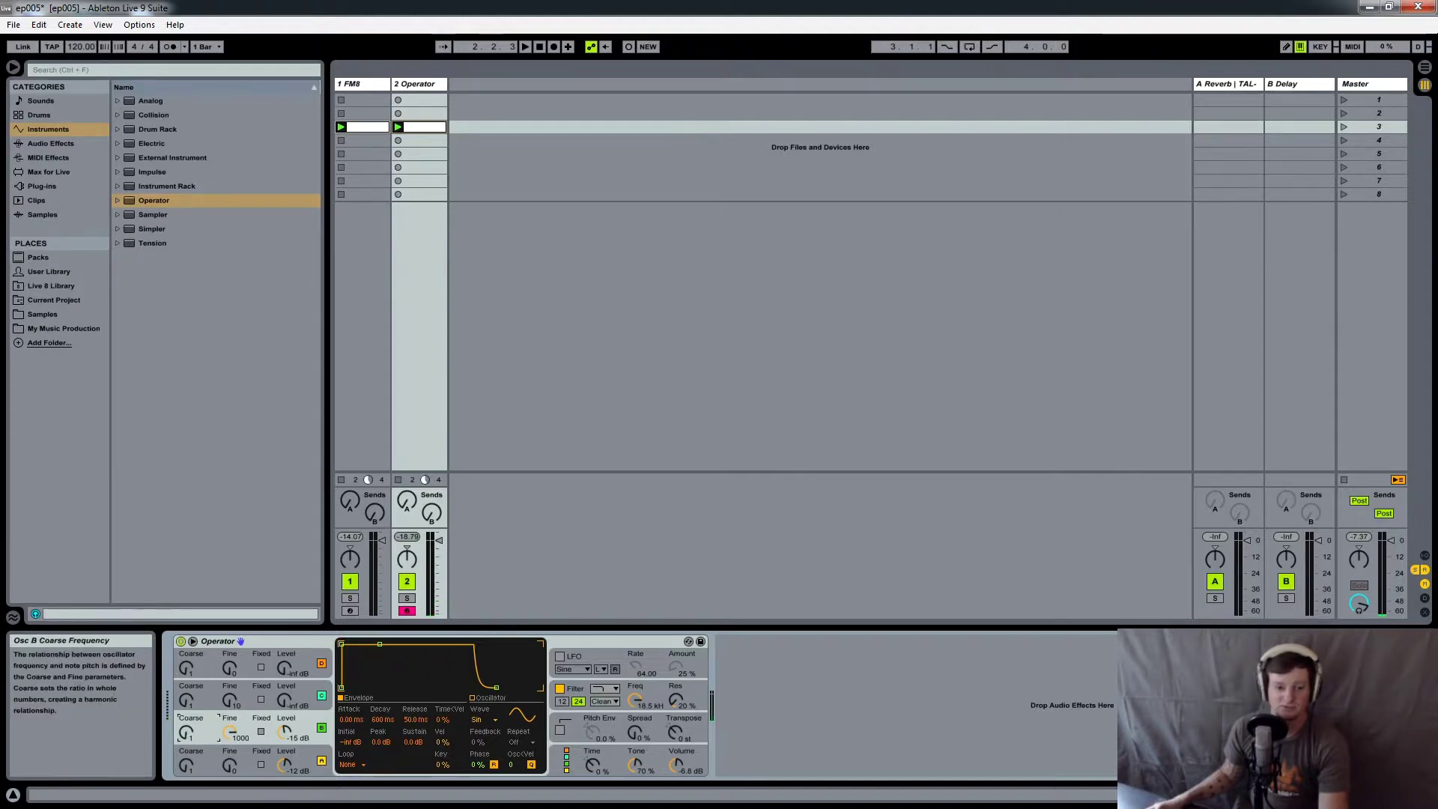
click(230, 732)
key(Delete)
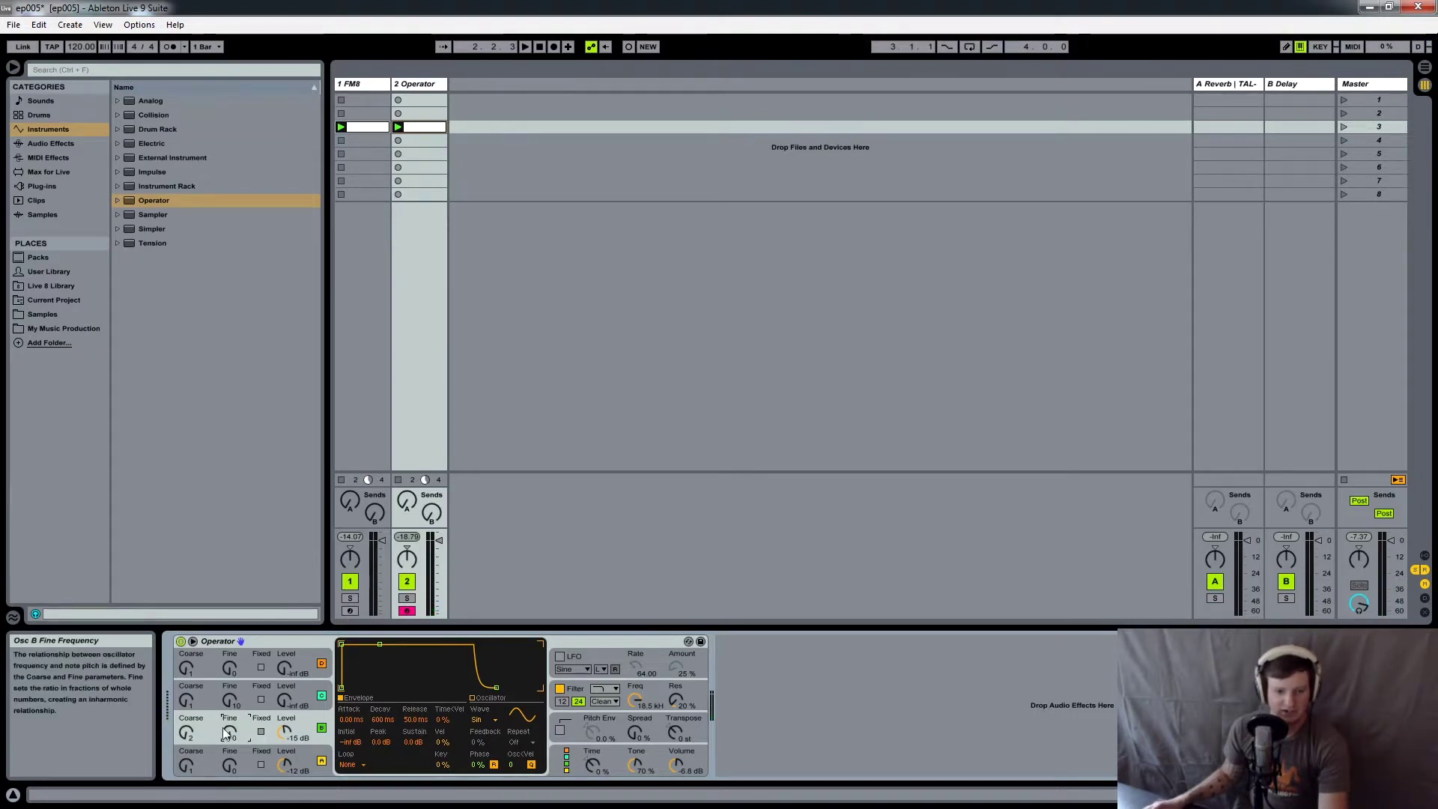
Raise oscillator B's Fine value to 1000 again, and return Coarse to 1 and Fine to 0.
drag(229, 735, 229, 636)
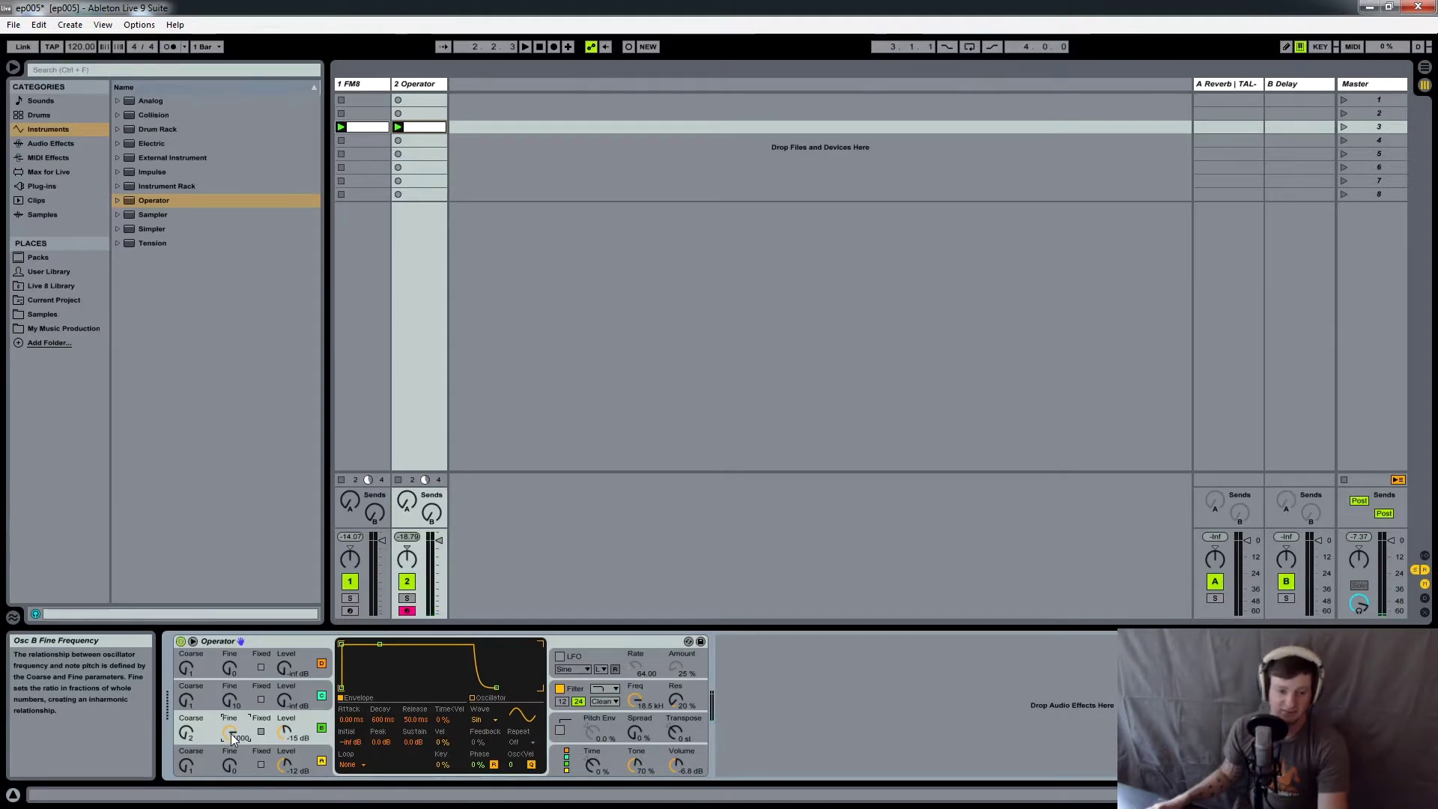
drag(232, 738, 186, 718)
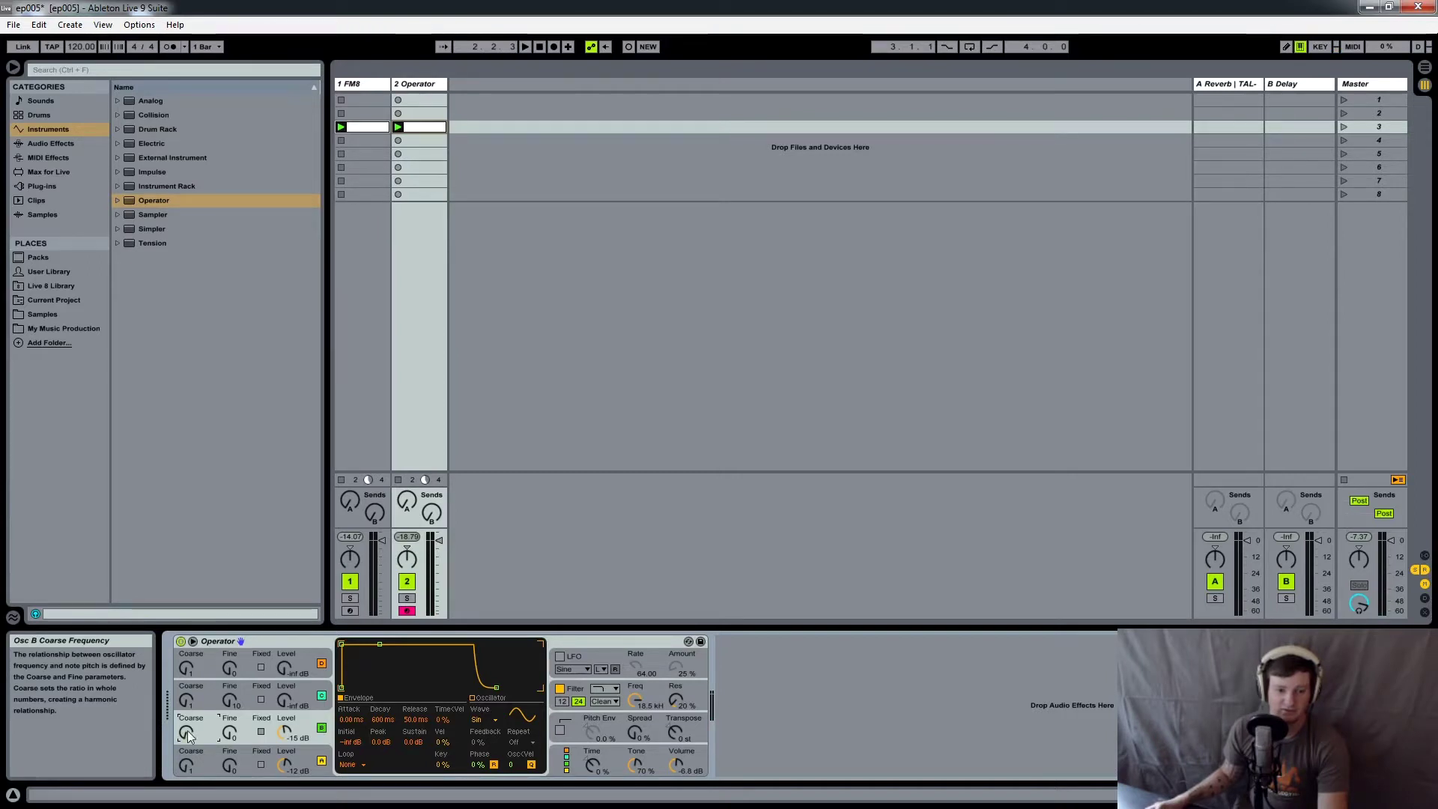
drag(186, 732, 209, 744)
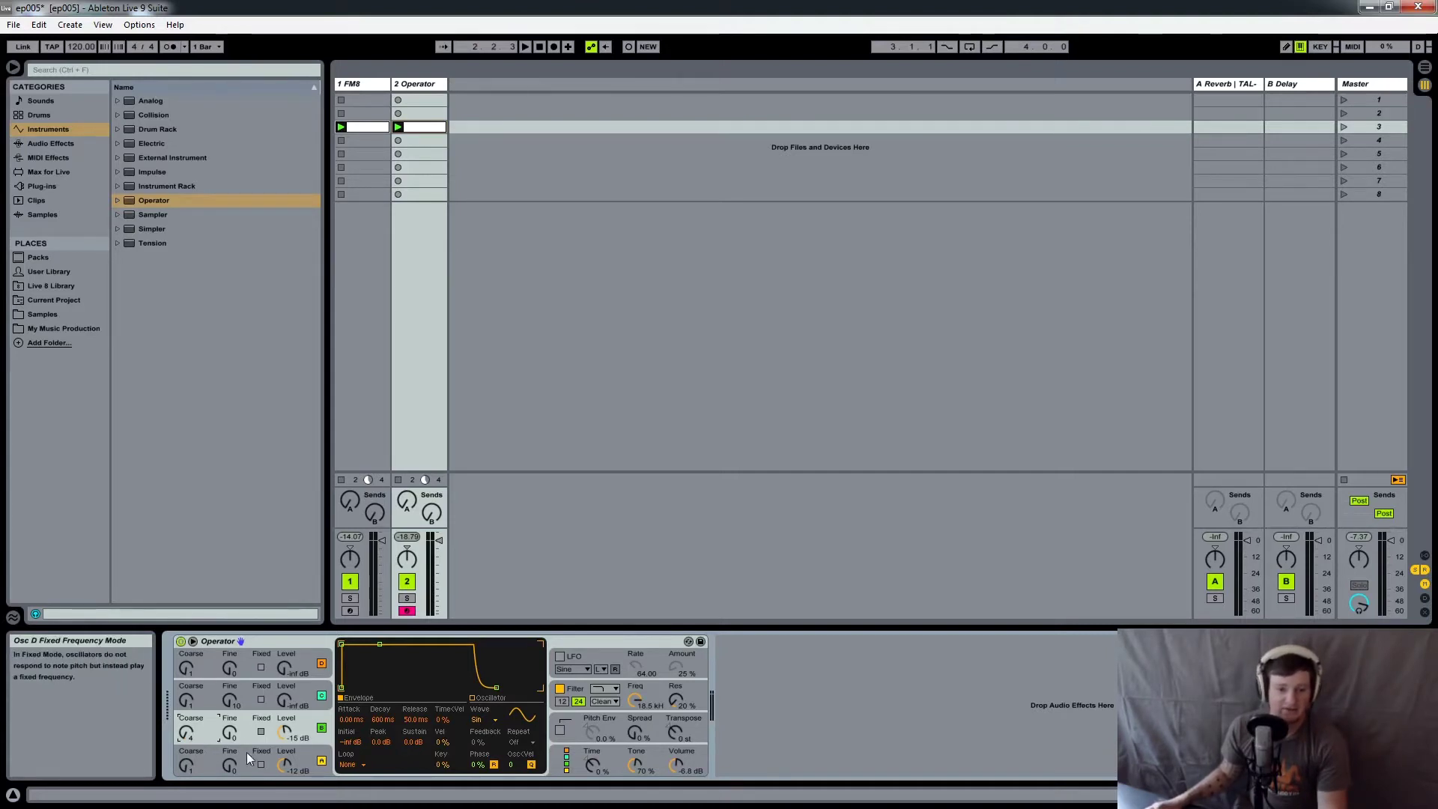
Turn on Fixed mode for oscillator B, and lower its frequency through 194 Hz to 144 Hz.
click(262, 733)
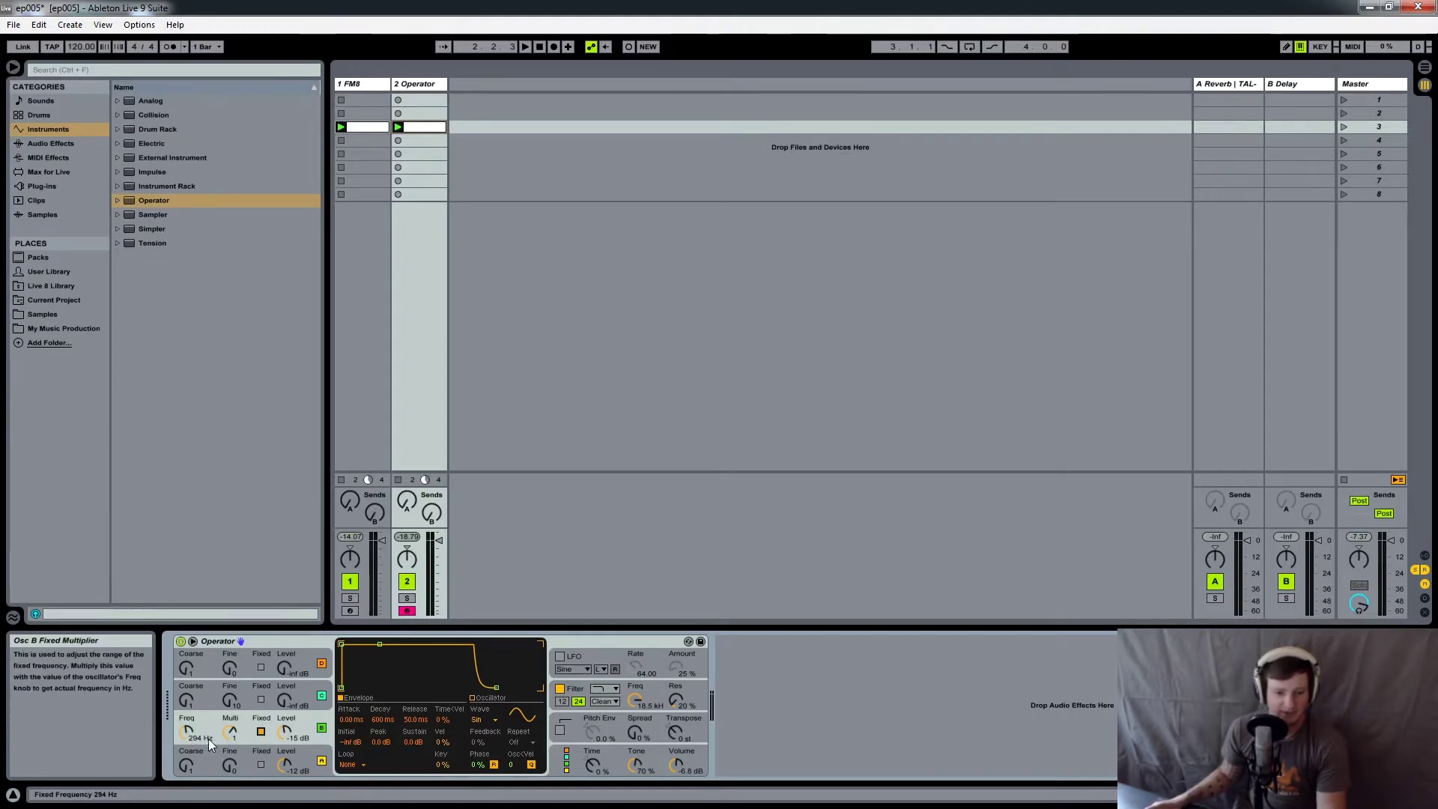
drag(186, 734, 185, 805)
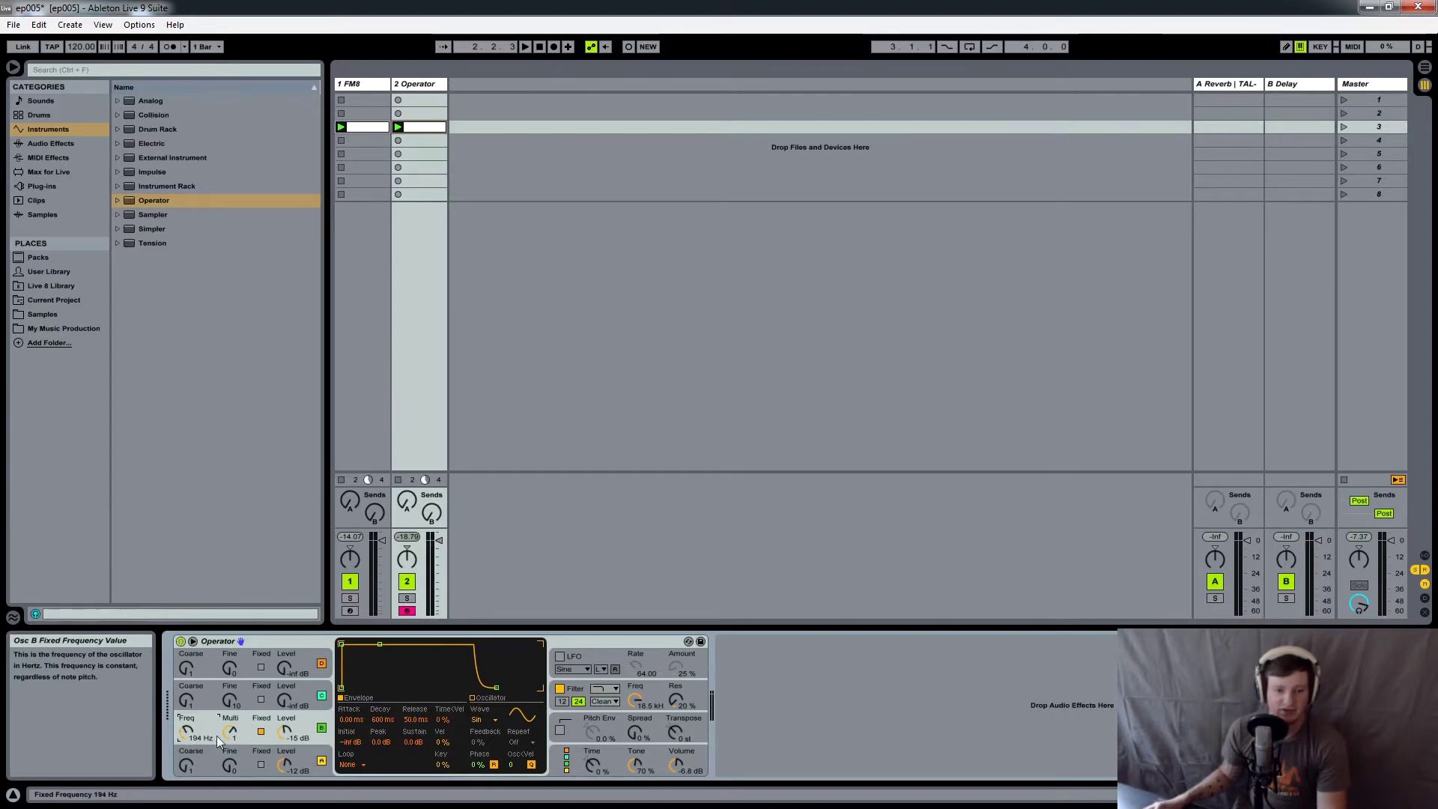
drag(185, 732, 186, 742)
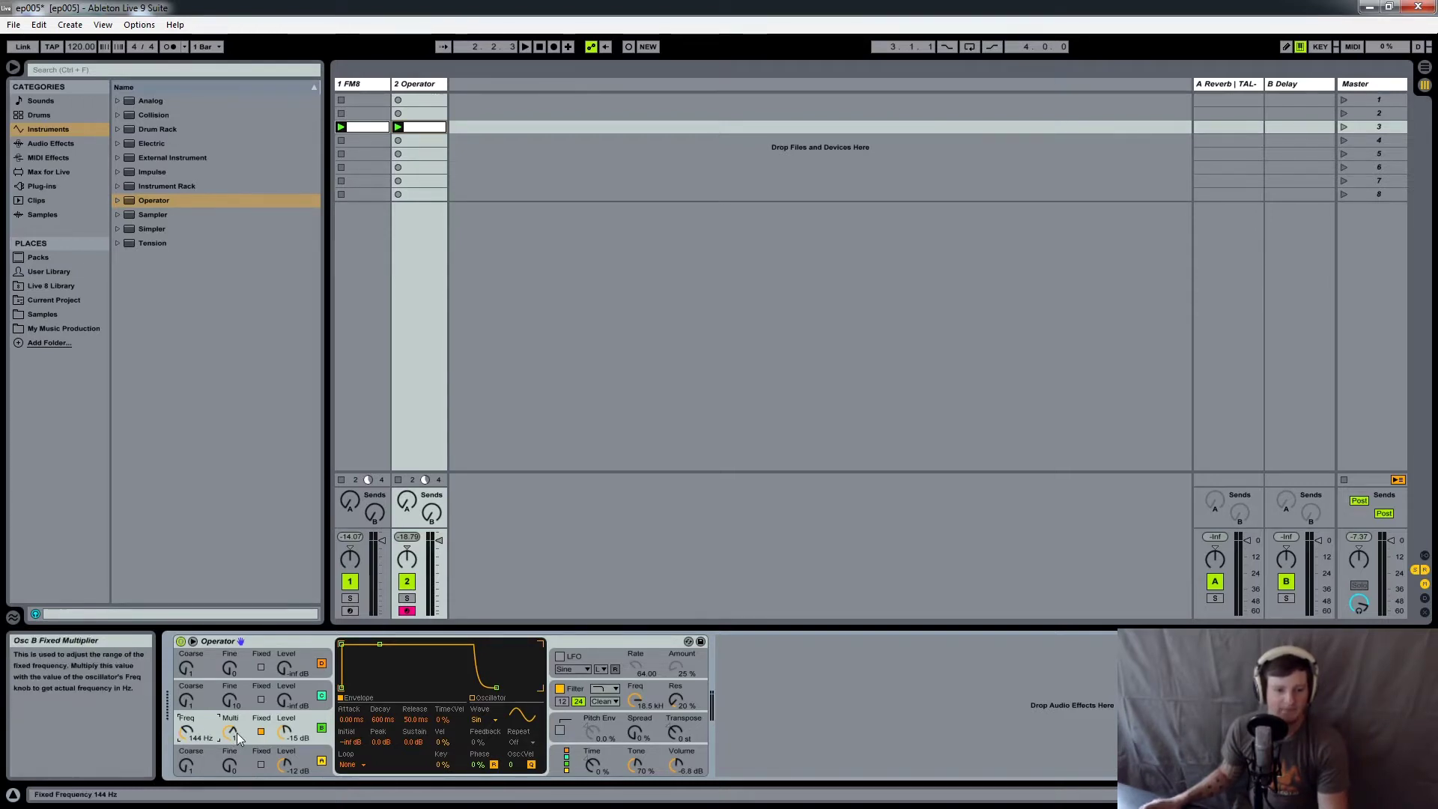
Lower oscillator B's fixed-frequency multiplier to 0.001, and bring it back to 1.
drag(236, 732, 237, 720)
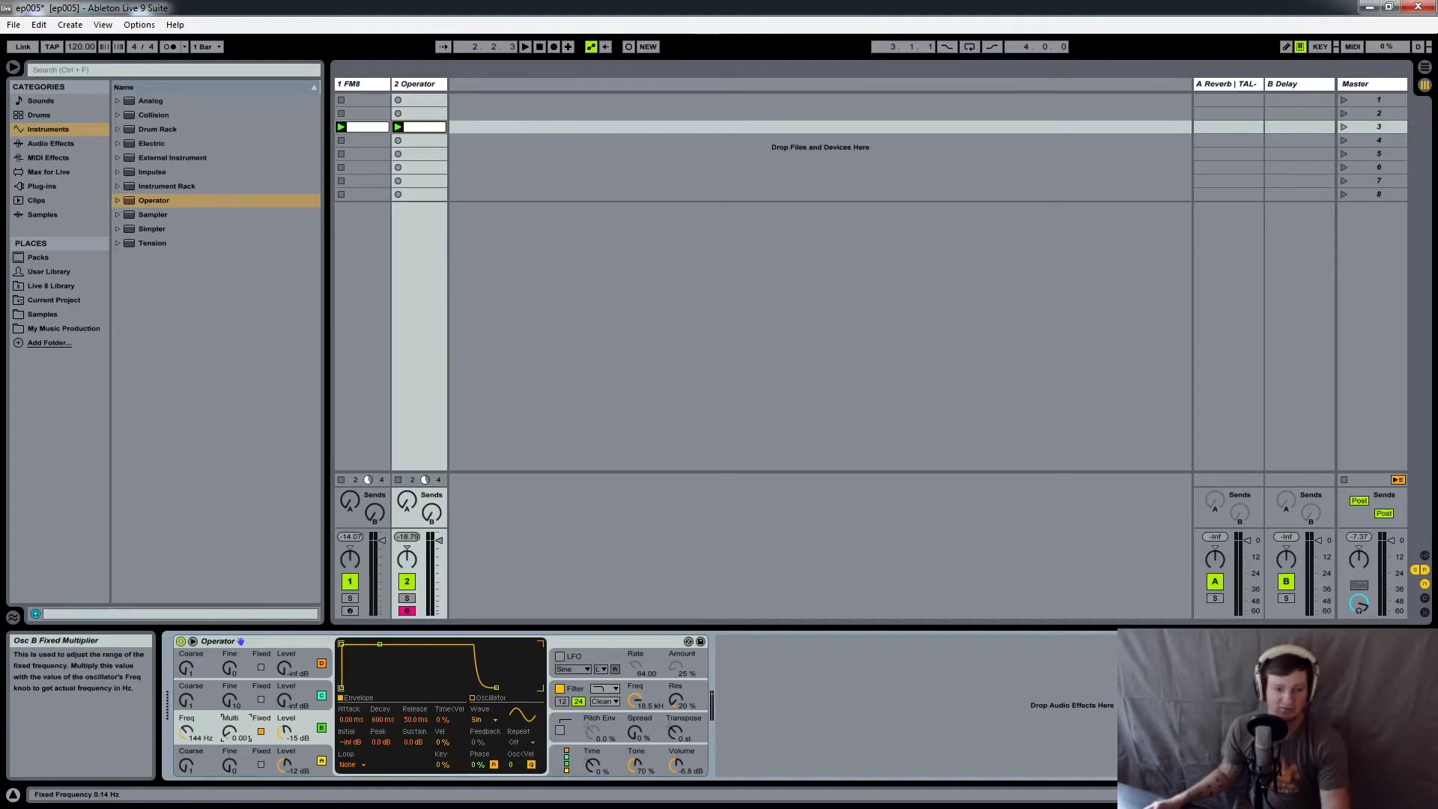
key(Up)
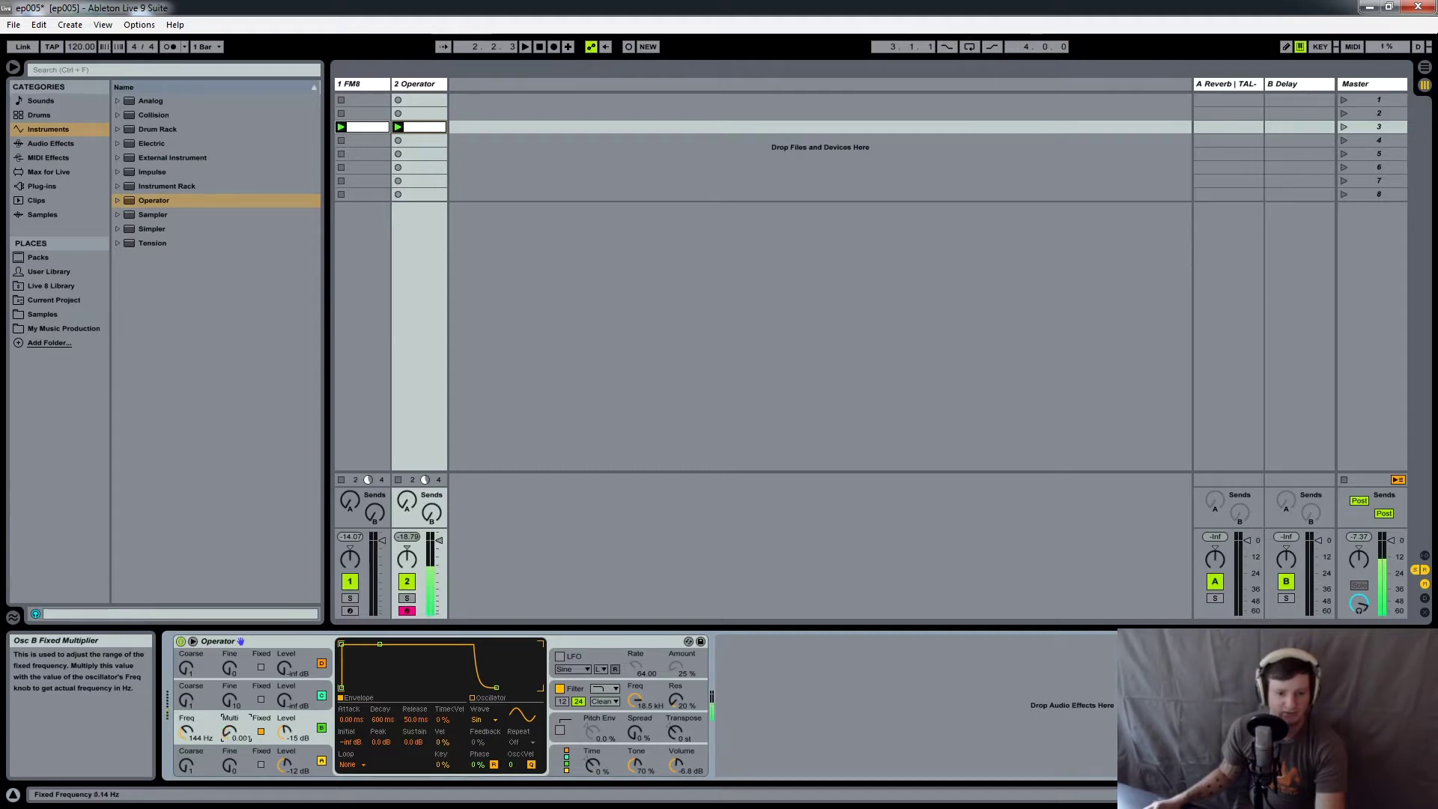
drag(229, 731, 229, 726)
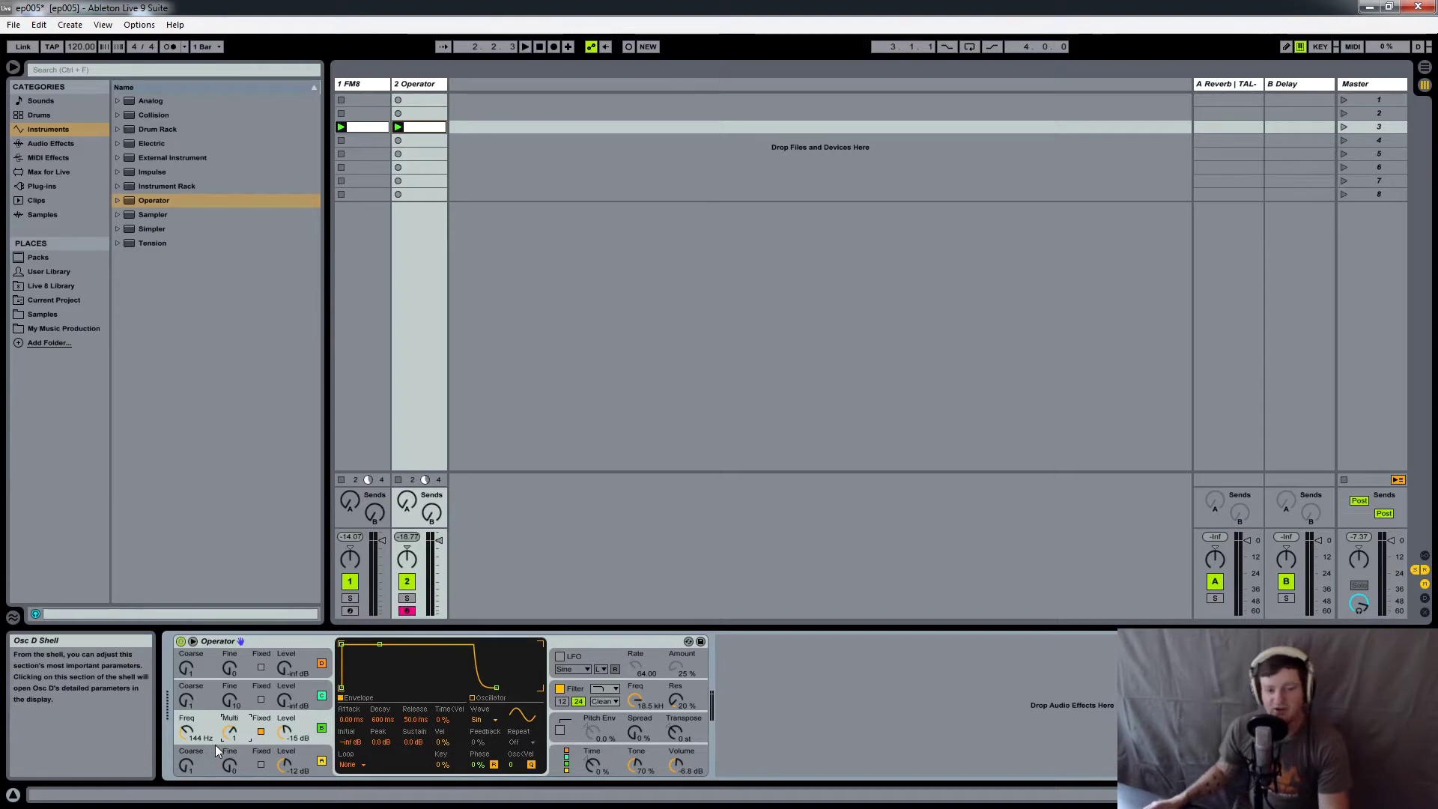
Turn off Fixed mode for oscillator B, and switch back to the FM8 track's plug-in window.
click(260, 732)
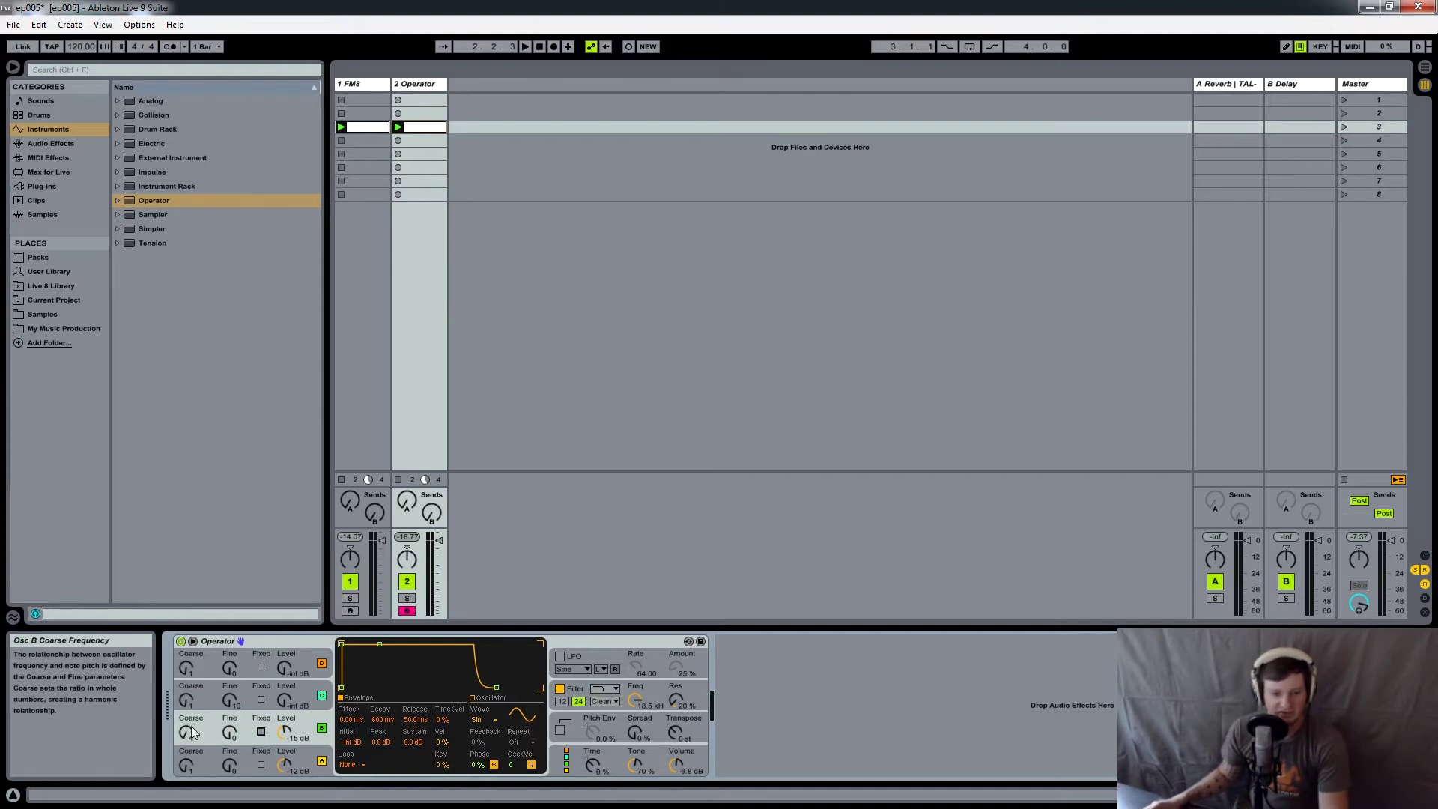
drag(189, 736, 190, 727)
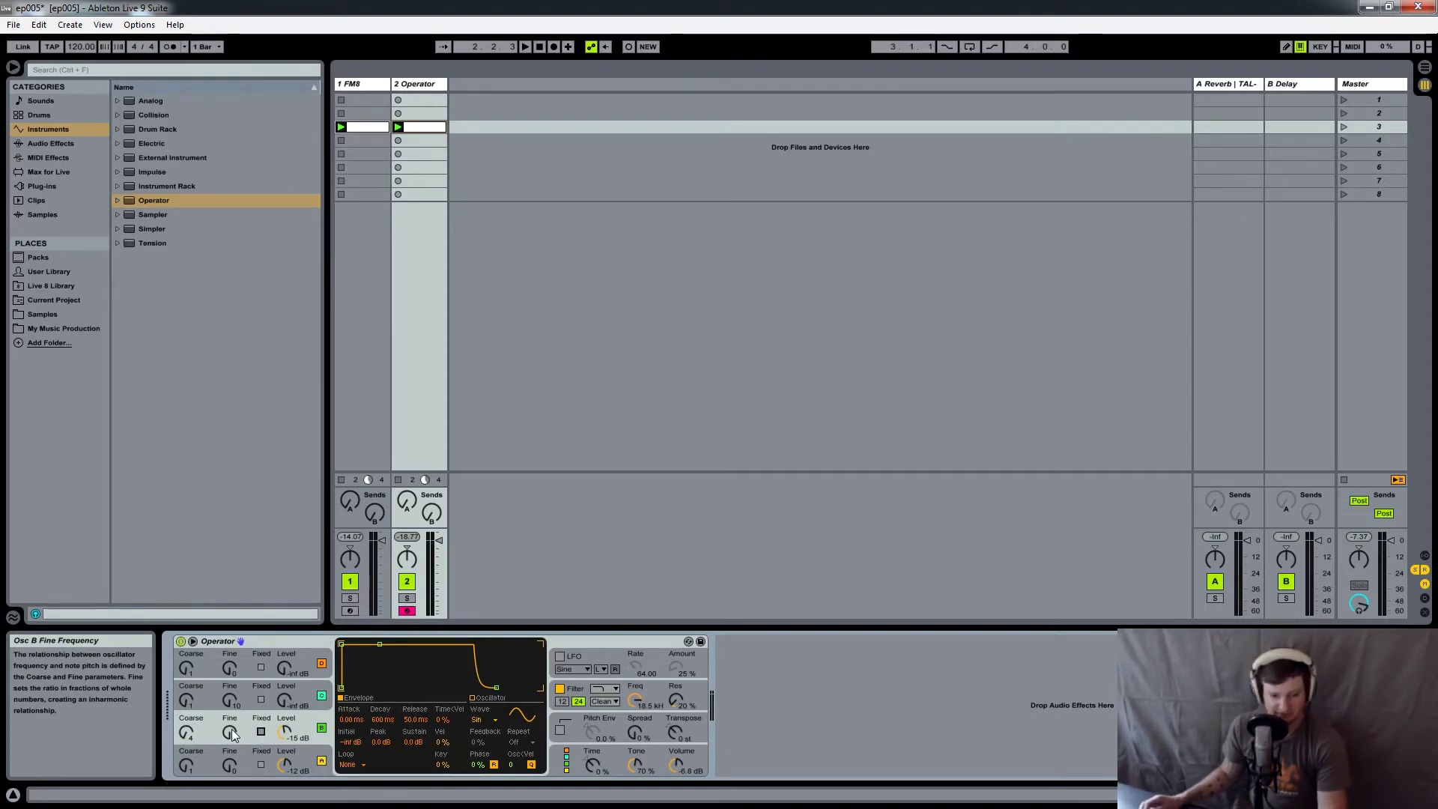
key(Left)
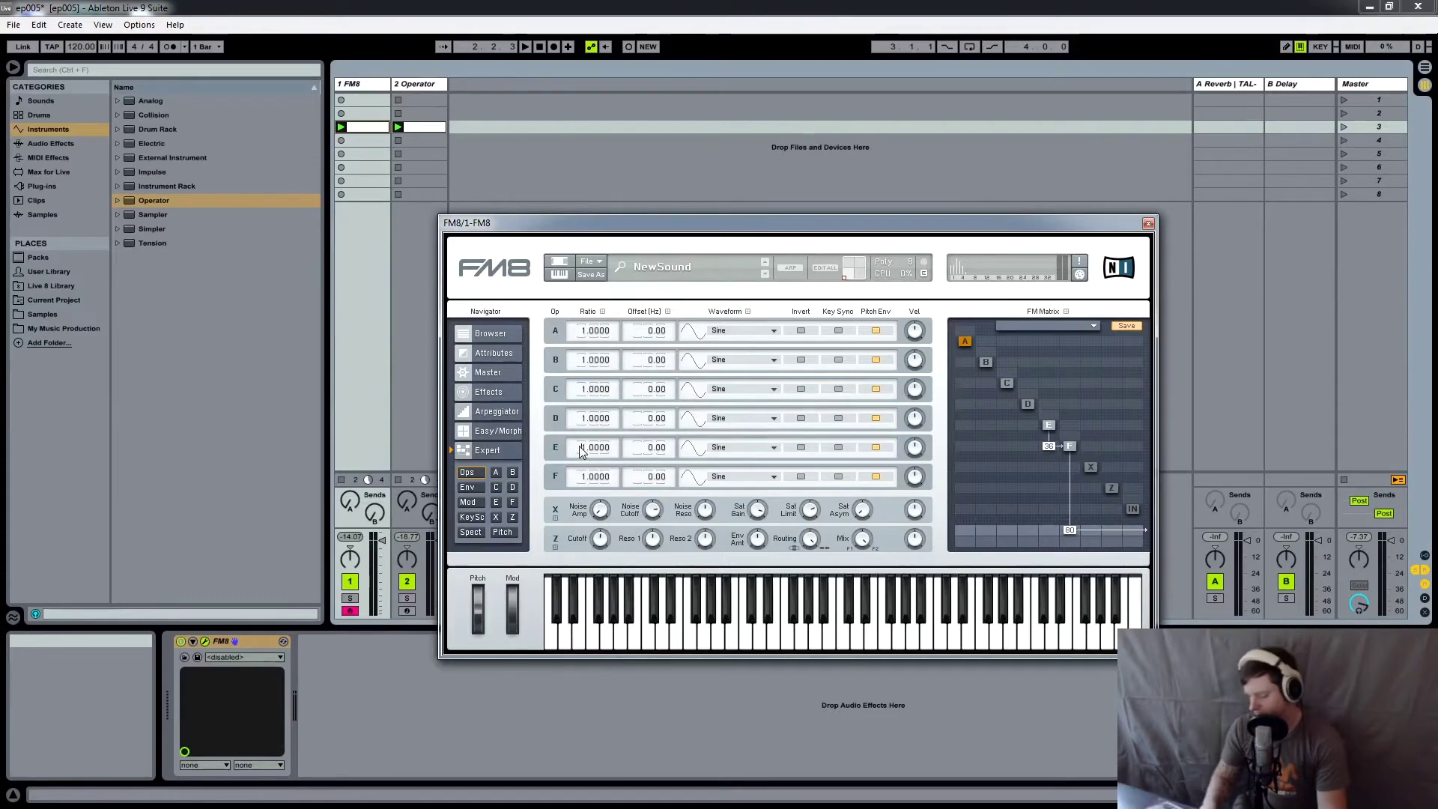
Set operator E's ratio to 1.3000, and nudge its decimals up to 1.3139.
text(3)
key(Return)
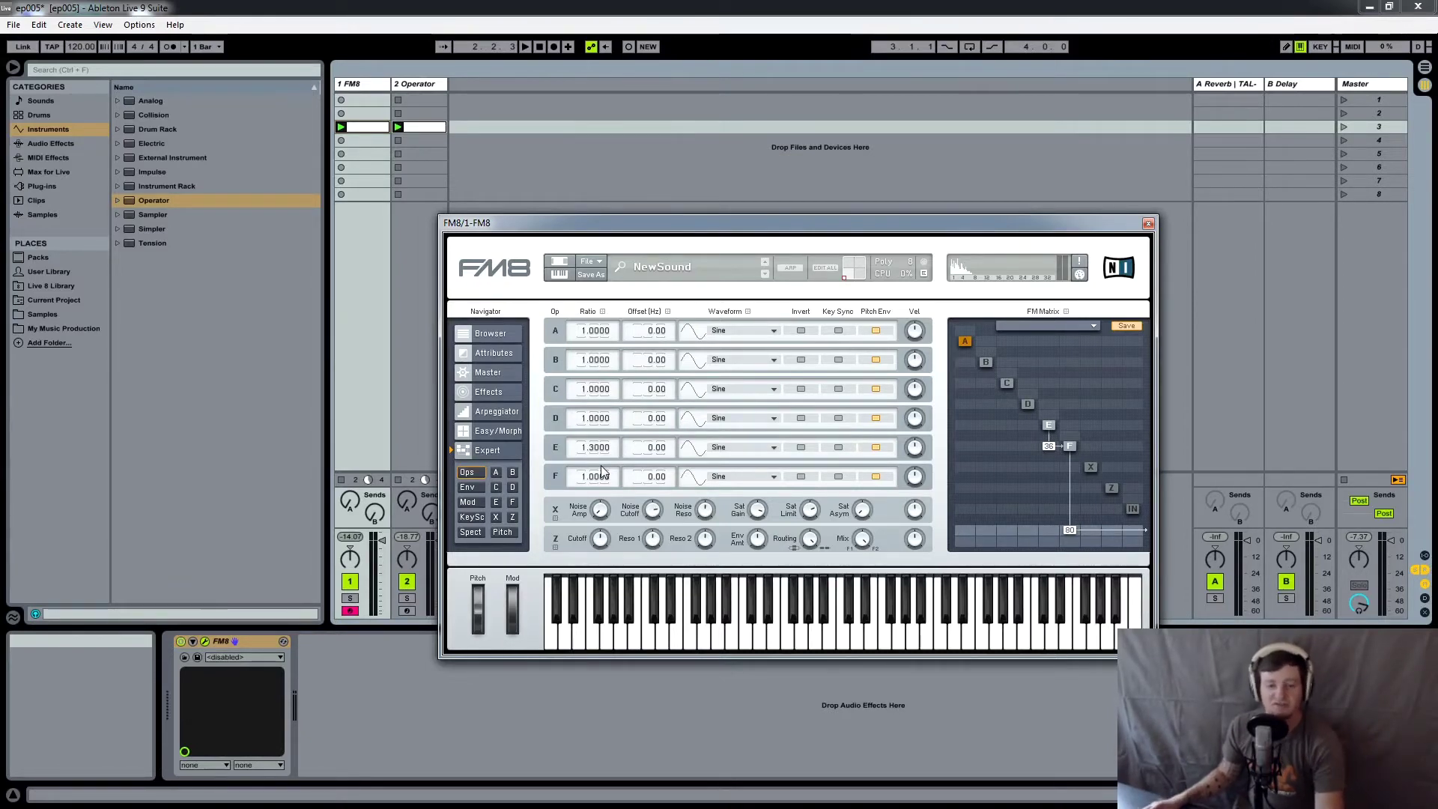
drag(609, 452, 635, 384)
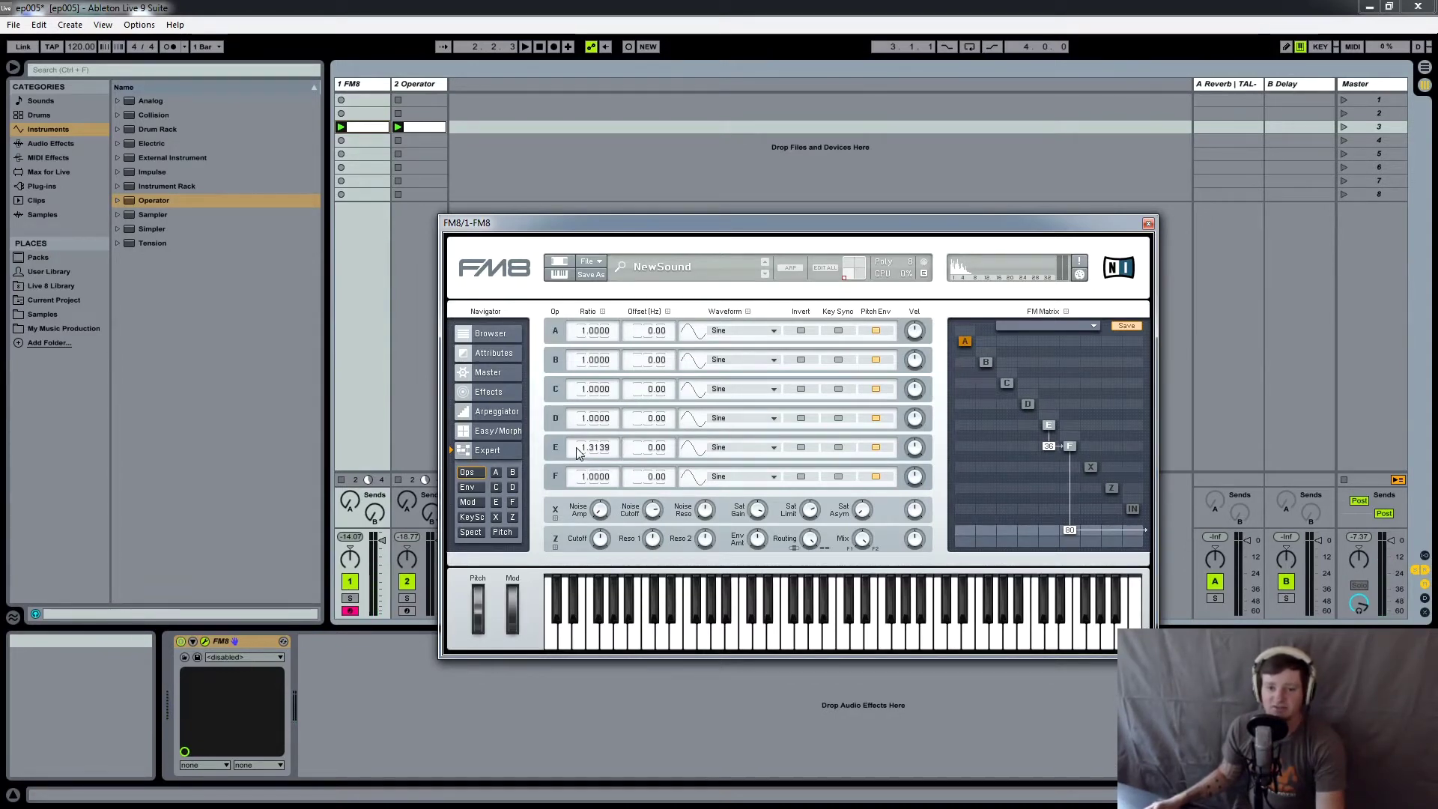
Set operator E's ratio to 1.65.
key(Delete)
key(Delete)
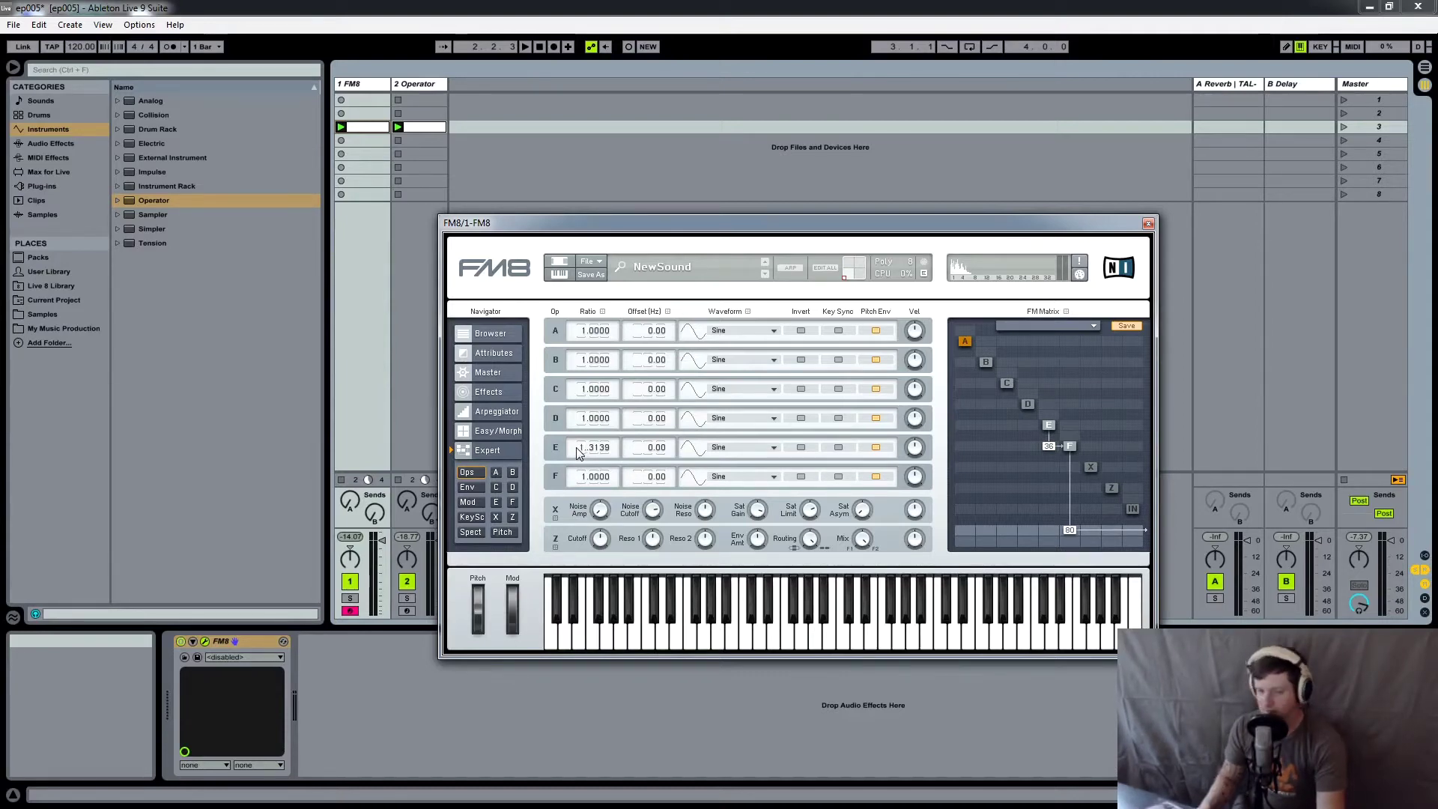
text(1.65)
key(Delete)
key(Delete)
key(Delete)
key(Delete)
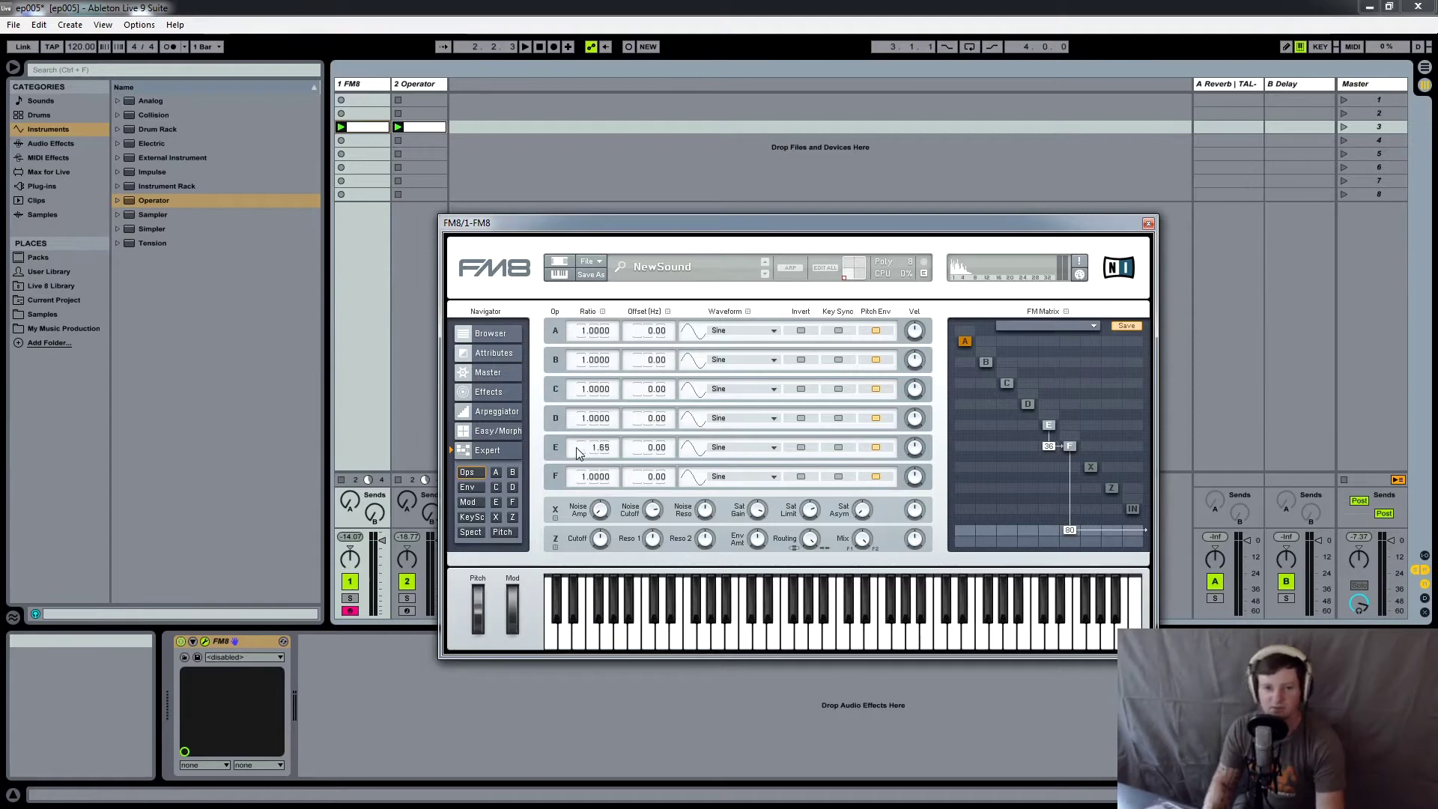
key(Return)
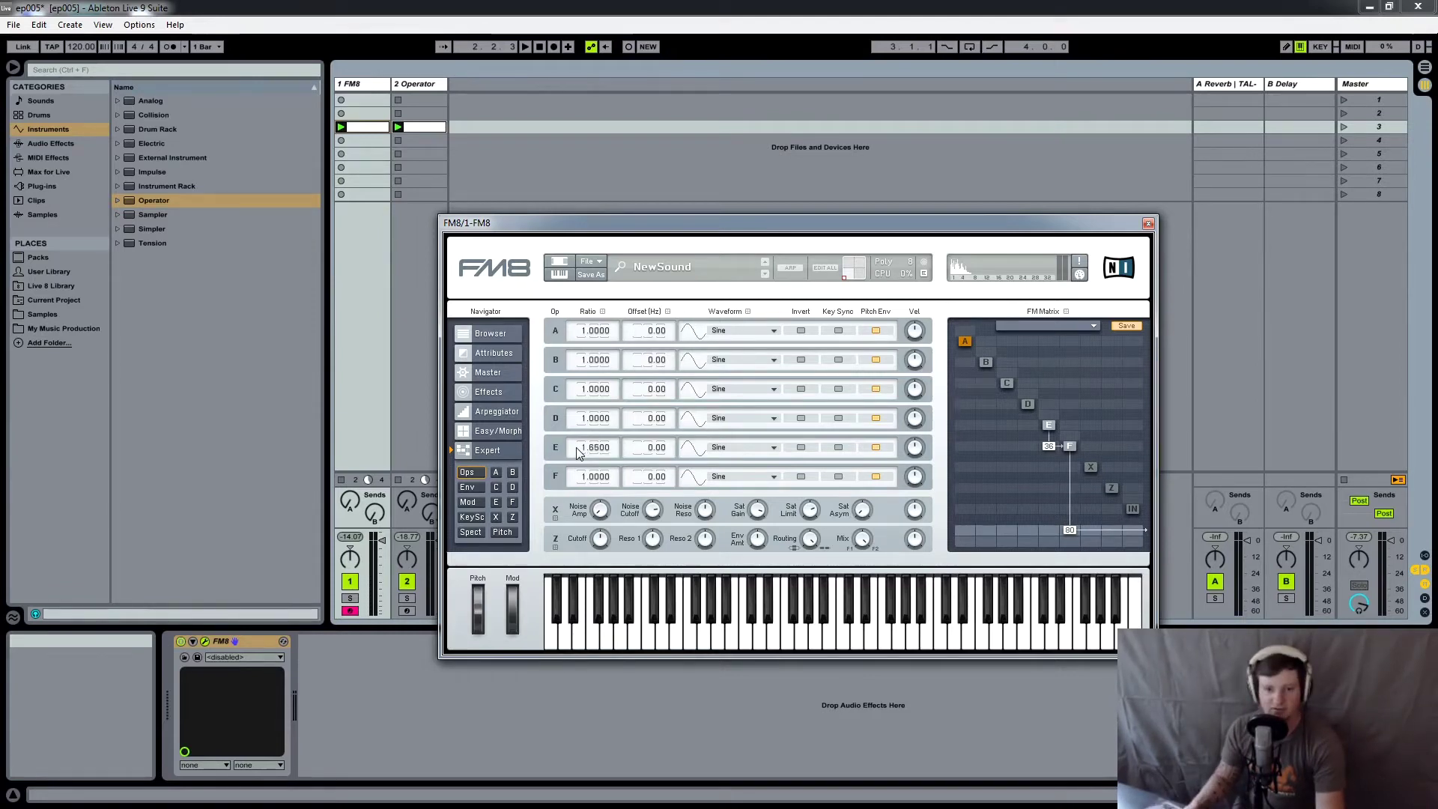
Play several notes to audition the FM8 sound with operator E's ratio at 1.65.
key(a)
key(d)
key(d)
key(semicolon)
key(l)
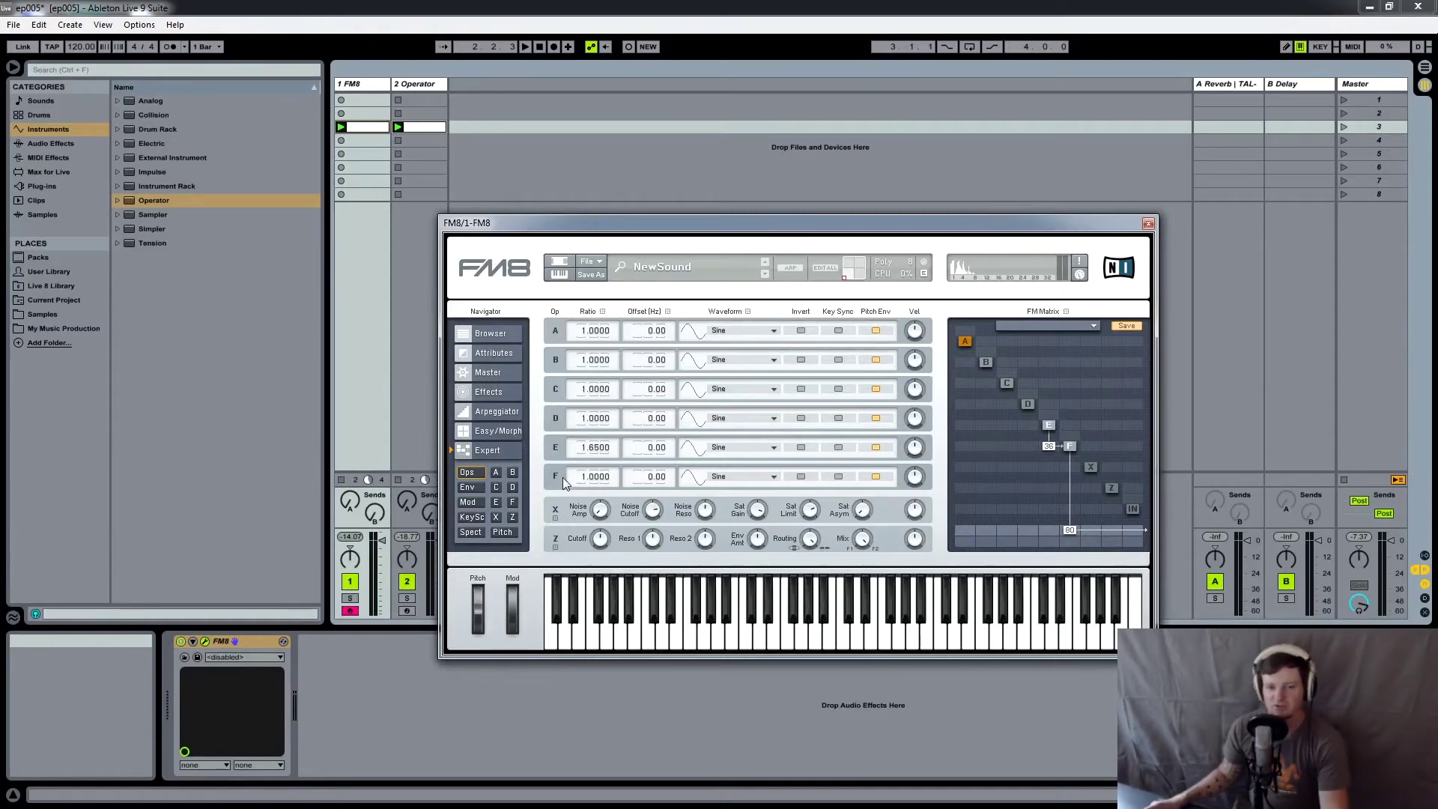
Set operator E's ratio to 2.333, and sweep its decimals through 2.3146 to 2.4926 during playback.
double_click(592, 447)
text(2.333)
key(Return)
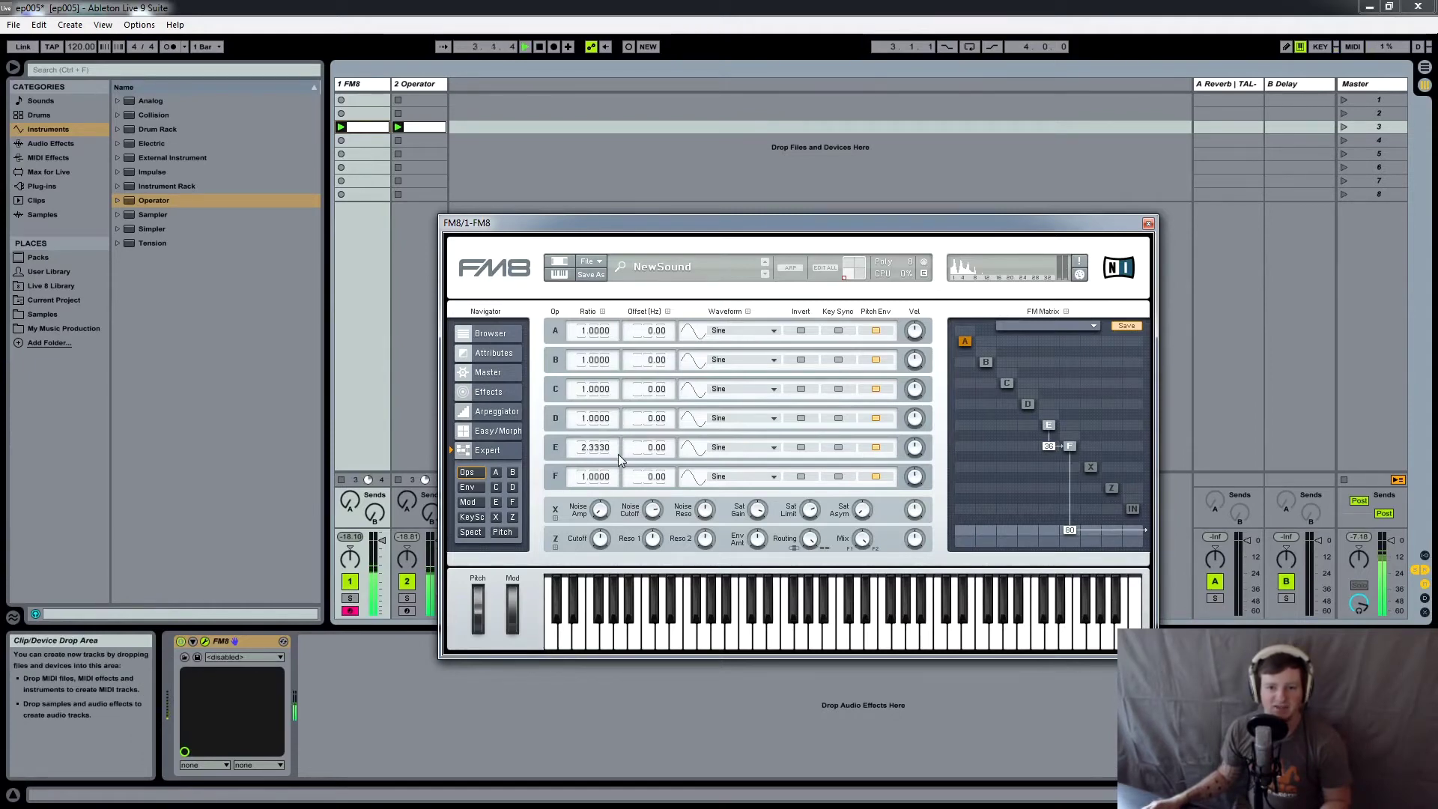
mouse_move(608, 449)
mouse_down()
mouse_move(645, 161)
mouse_move(595, 452)
mouse_up()
drag(610, 386, 624, 345)
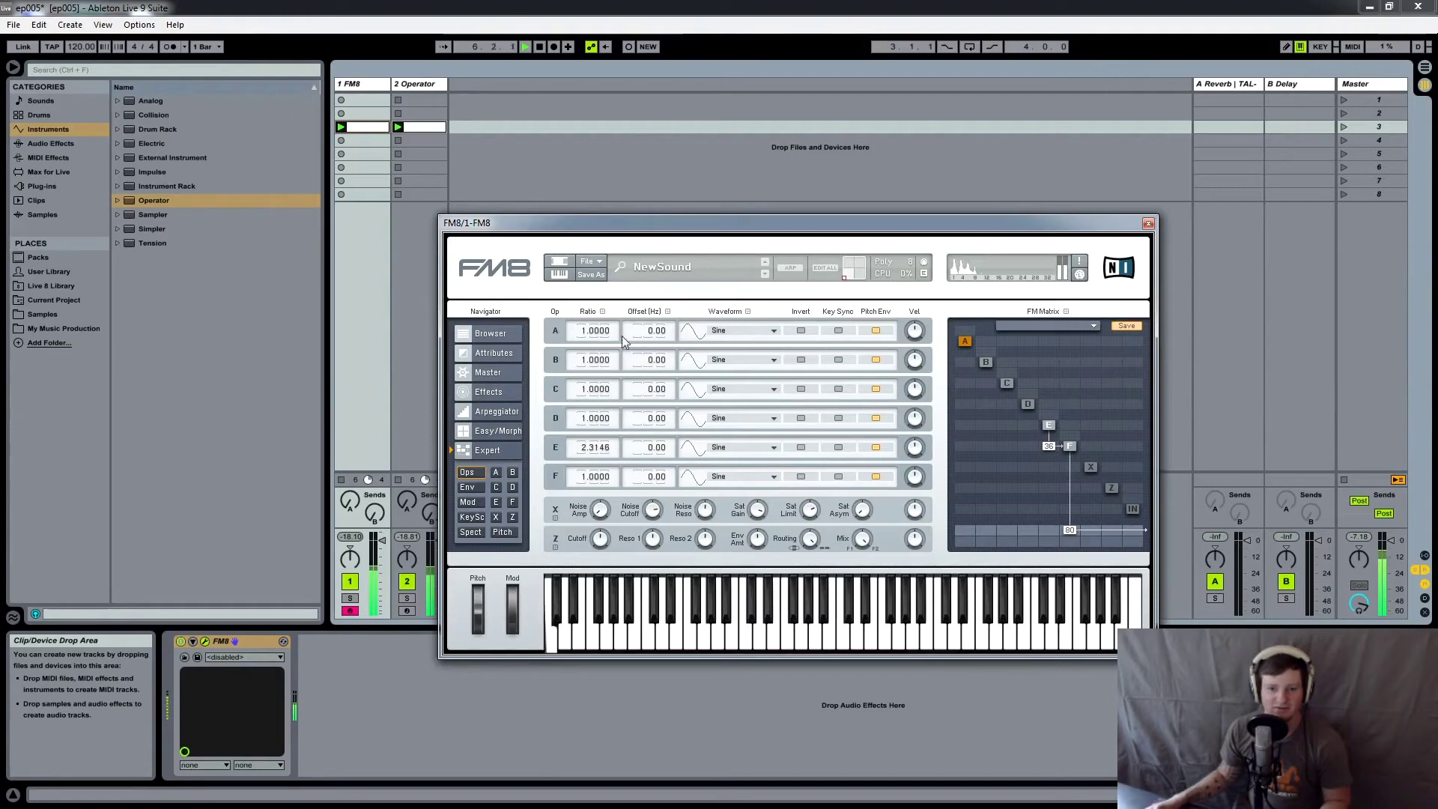
mouse_move(618, 276)
mouse_down()
mouse_move(611, 414)
mouse_move(610, 293)
mouse_up()
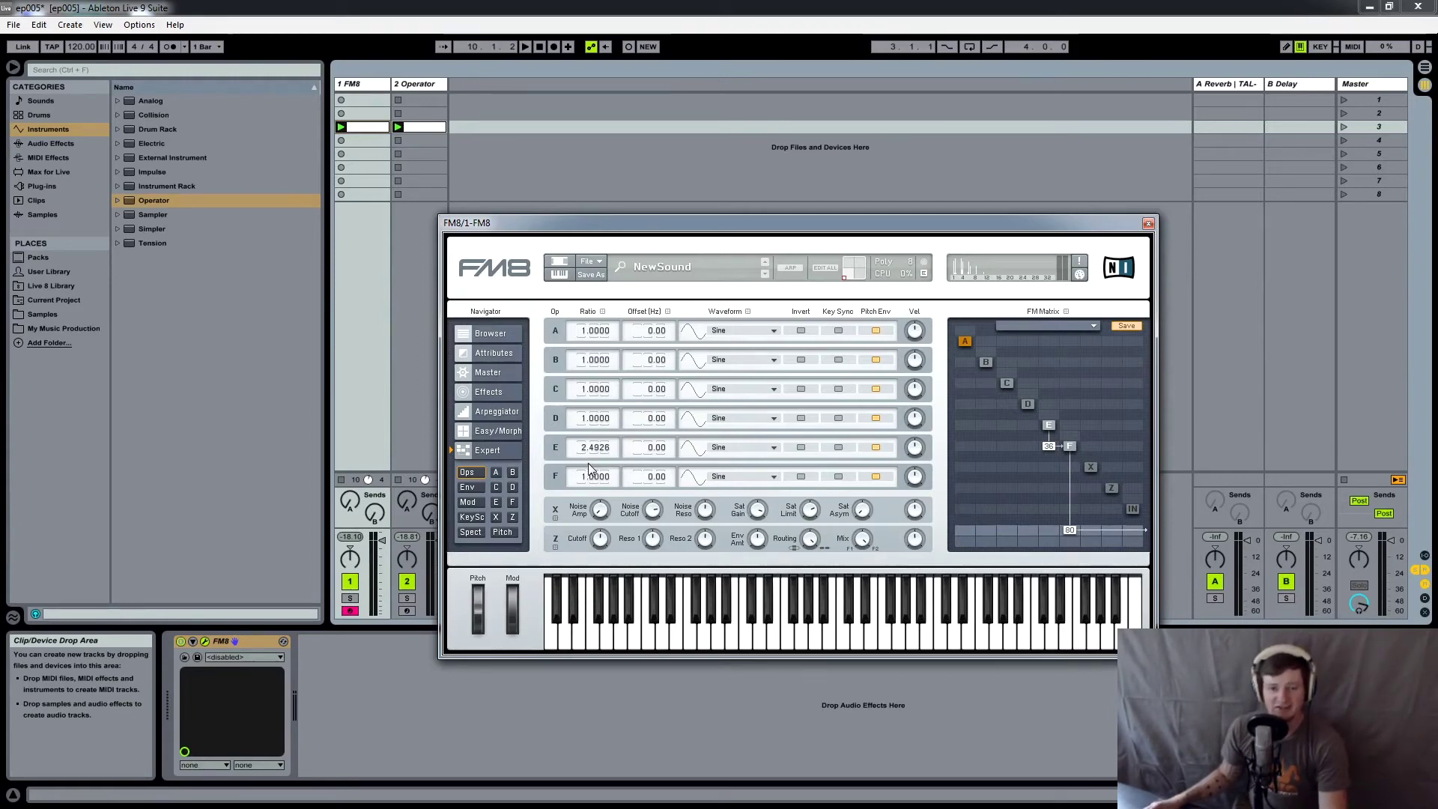
Play a few notes and restart playback to audition the sound with operator E's ratio at 2.4926.
key(s)
key(f)
key(d)
key(d)
key(space)
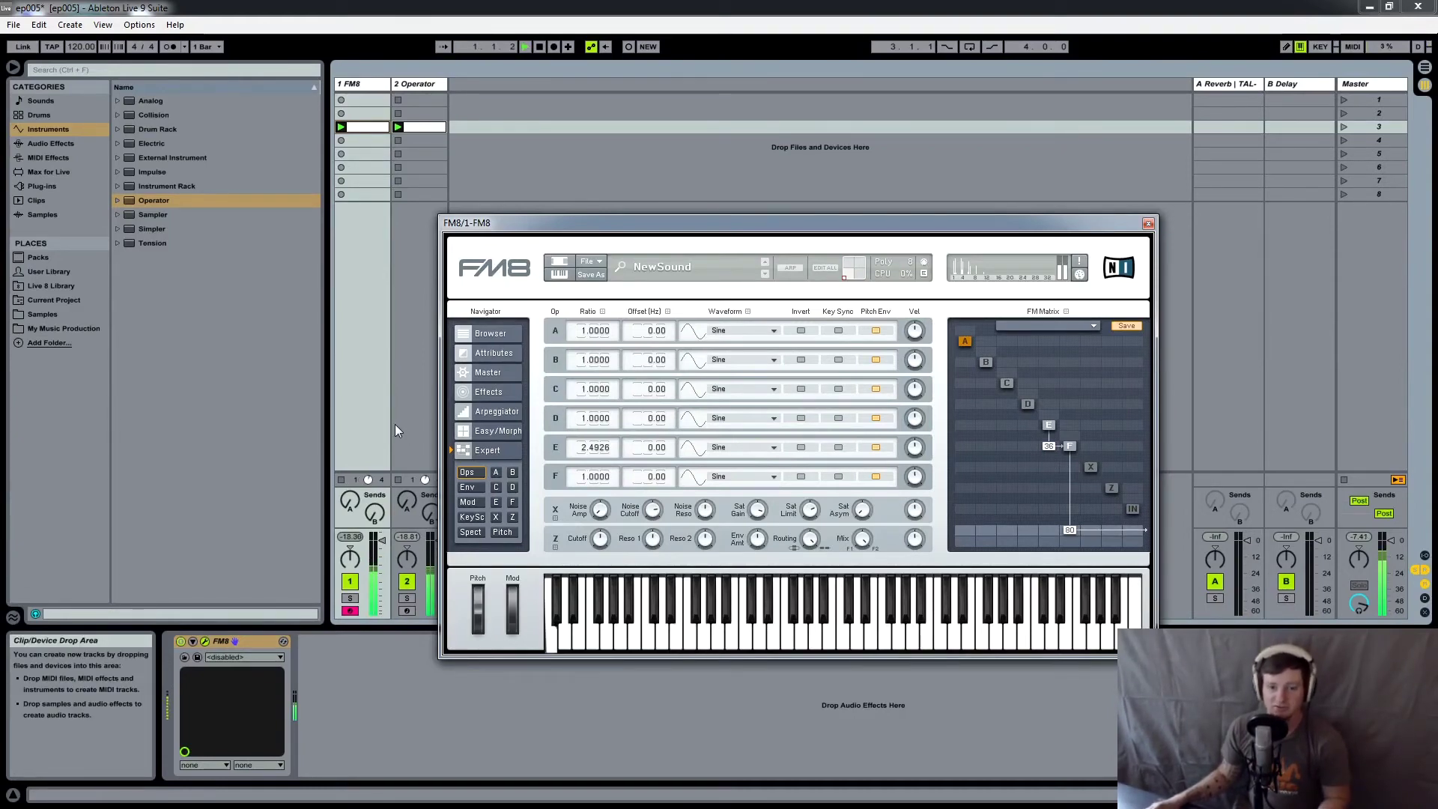